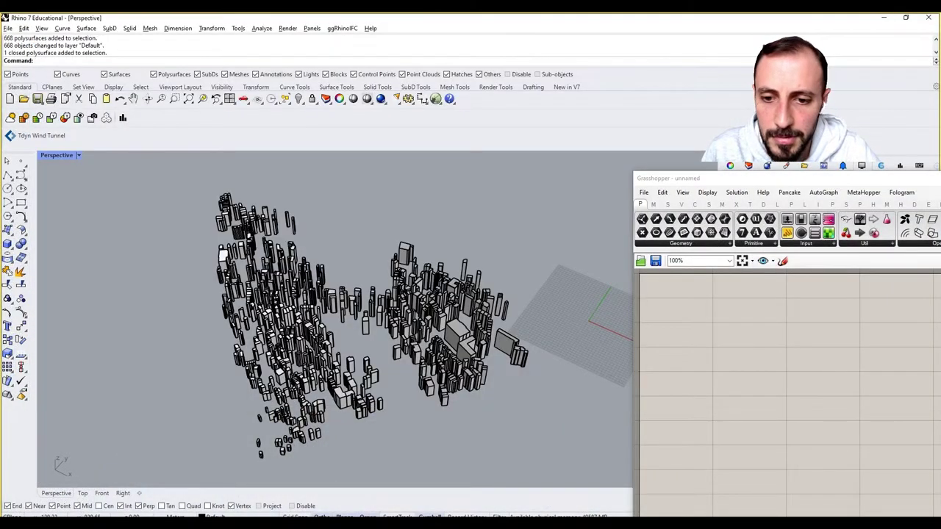
Examine the cluster of building masses in the Perspective view from several angles.
{"action": "right_click_drag", "start_coordinate": [380, 335], "coordinate": [373, 335], "text": "shift"}
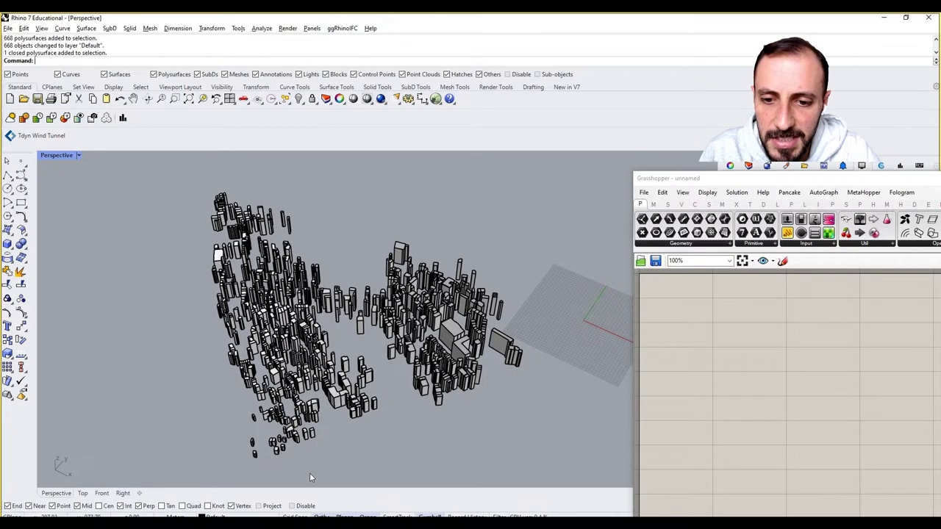
{"action": "mouse_move", "coordinate": [297, 523]}
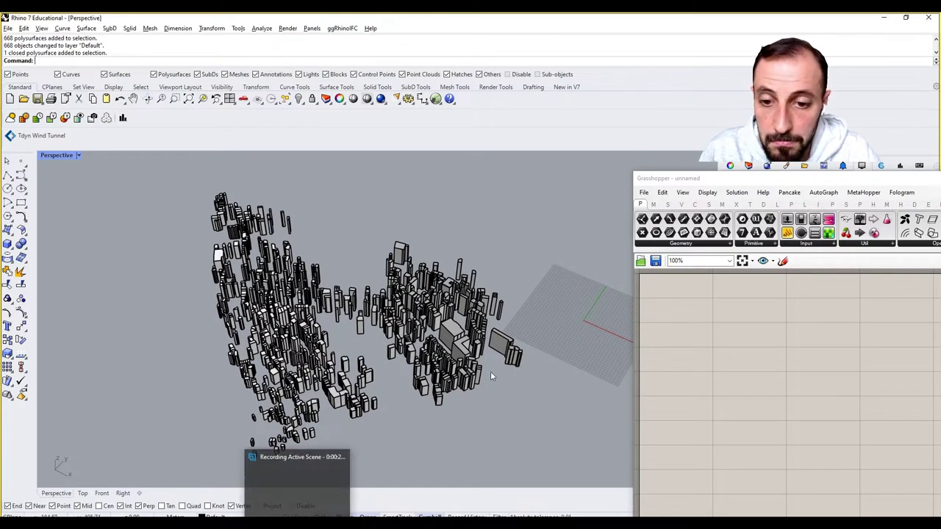
{"action": "right_click_drag", "start_coordinate": [582, 324], "coordinate": [526, 317]}
{"action": "right_click_drag", "start_coordinate": [456, 316], "coordinate": [405, 298]}
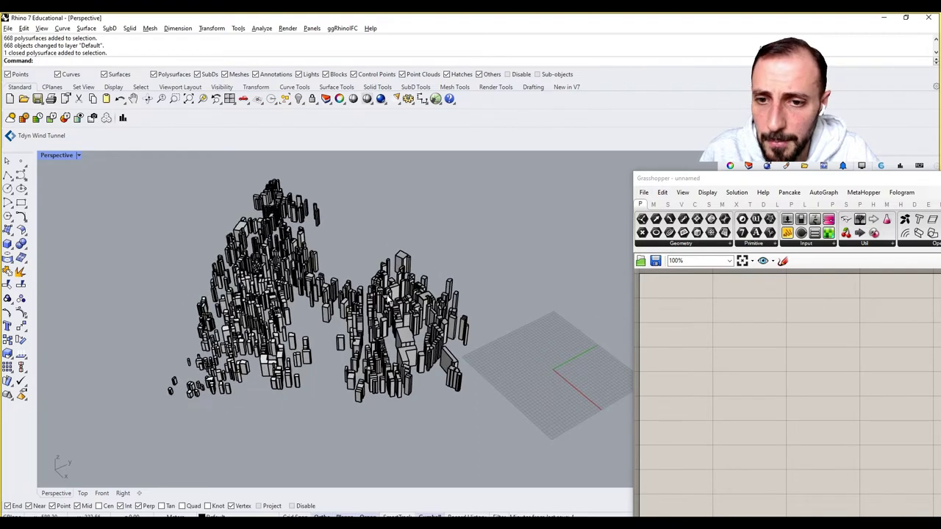
{"action": "right_click_drag", "start_coordinate": [387, 298], "coordinate": [602, 312]}
{"action": "right_click_drag", "start_coordinate": [666, 284], "coordinate": [679, 296]}
{"action": "right_click_drag", "start_coordinate": [540, 316], "coordinate": [433, 338]}
Add a Sort List component to the Grasshopper canvas.
{"action": "left_click", "coordinate": [667, 205]}
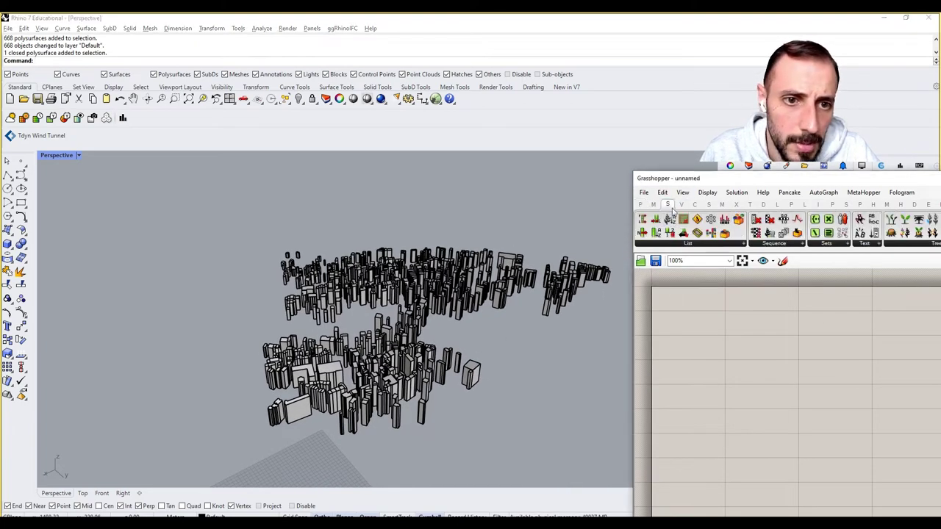
{"action": "left_click", "coordinate": [684, 243]}
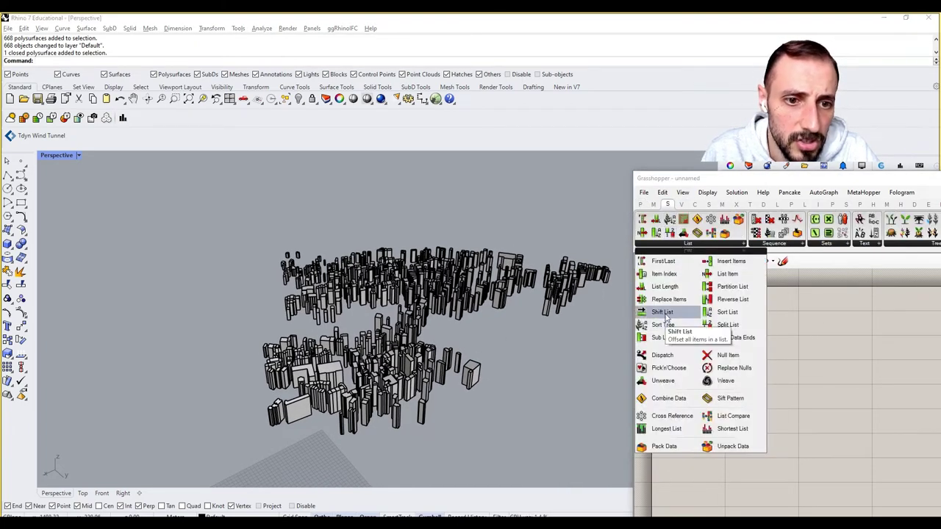
{"action": "left_click_drag", "start_coordinate": [728, 312], "coordinate": [877, 347]}
Select all the building polysurfaces in Rhino and reference them in a new Brep parameter in Grasshopper.
{"action": "right_click_drag", "start_coordinate": [575, 333], "coordinate": [528, 321]}
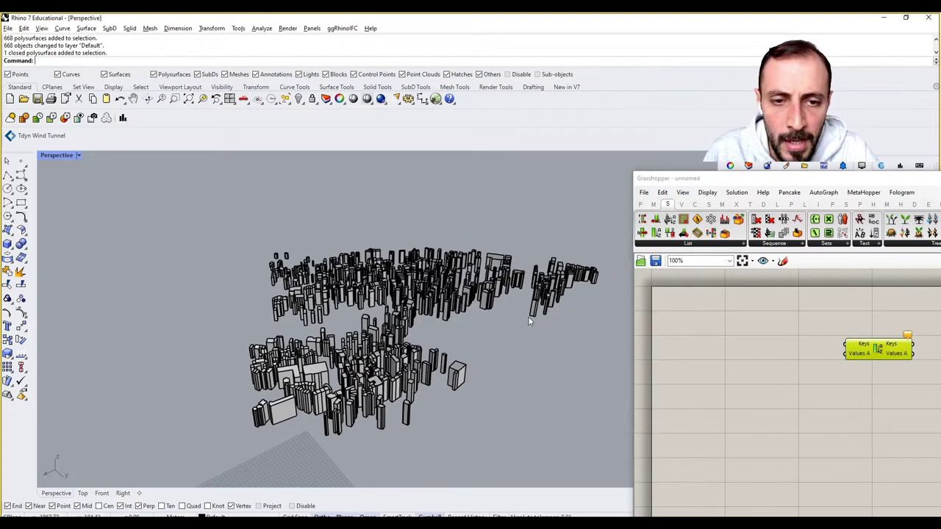
{"action": "left_click_drag", "start_coordinate": [612, 200], "coordinate": [162, 434]}
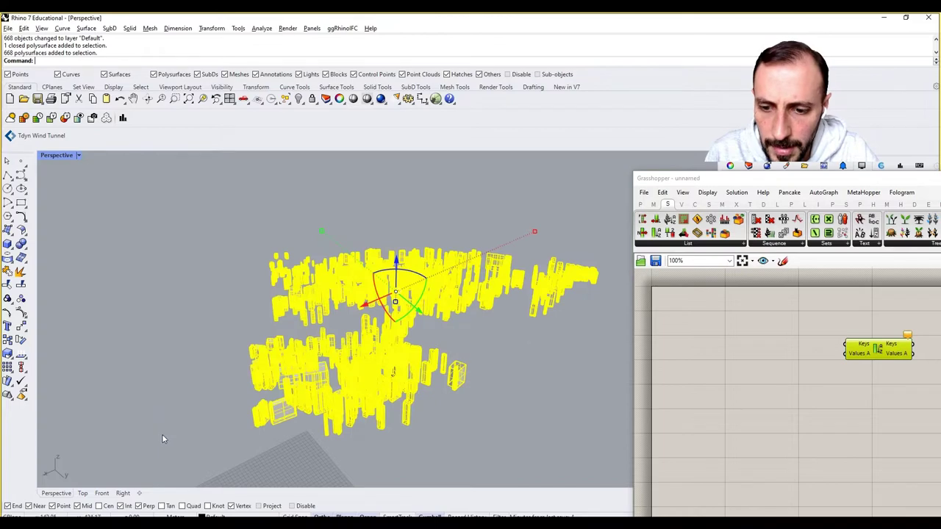
{"action": "double_click", "coordinate": [683, 387]}
{"action": "type", "text": "brep"}
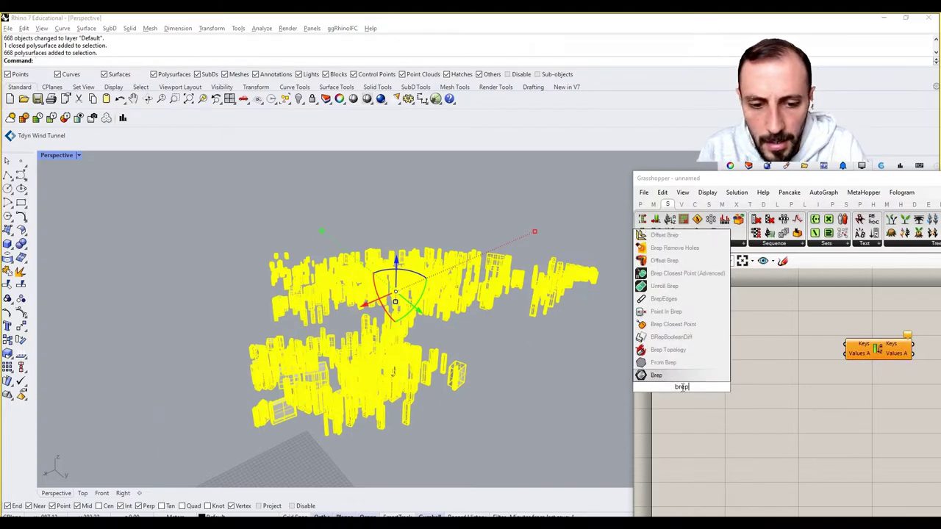
{"action": "key", "text": "Return"}
{"action": "right_click", "coordinate": [675, 388]}
{"action": "left_click", "coordinate": [716, 454]}
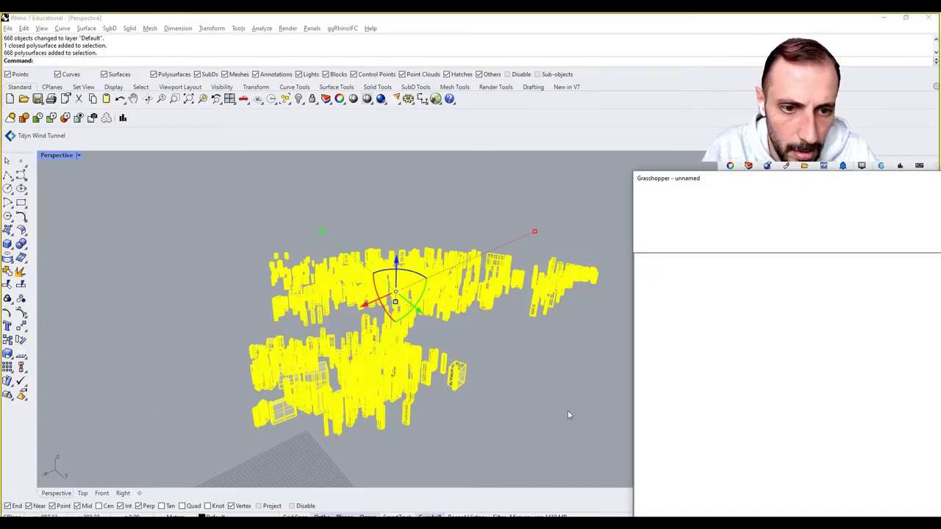
{"action": "left_click", "coordinate": [539, 405]}
Reposition the Brep parameter on the canvas so there is room between it and the Sort List component.
{"action": "mouse_move", "coordinate": [682, 392]}
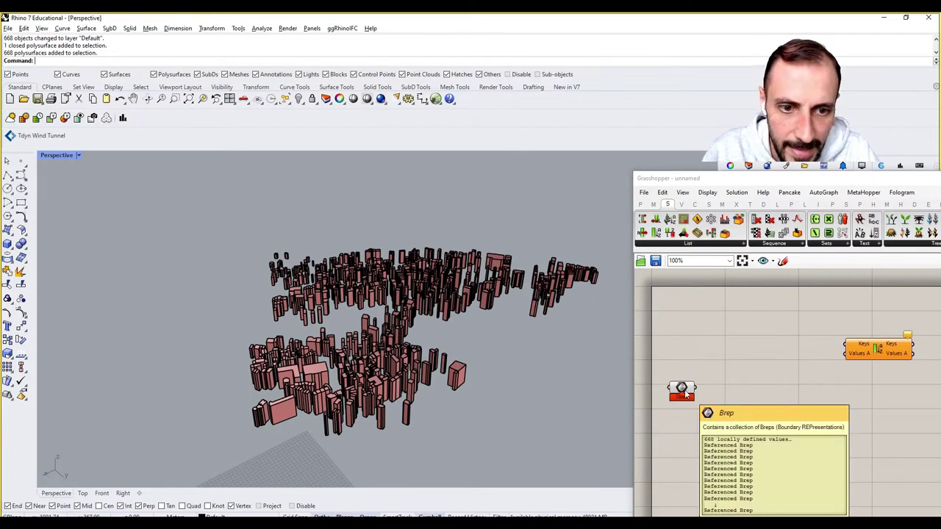
{"action": "left_click_drag", "start_coordinate": [683, 391], "coordinate": [710, 318]}
{"action": "left_click", "coordinate": [703, 357]}
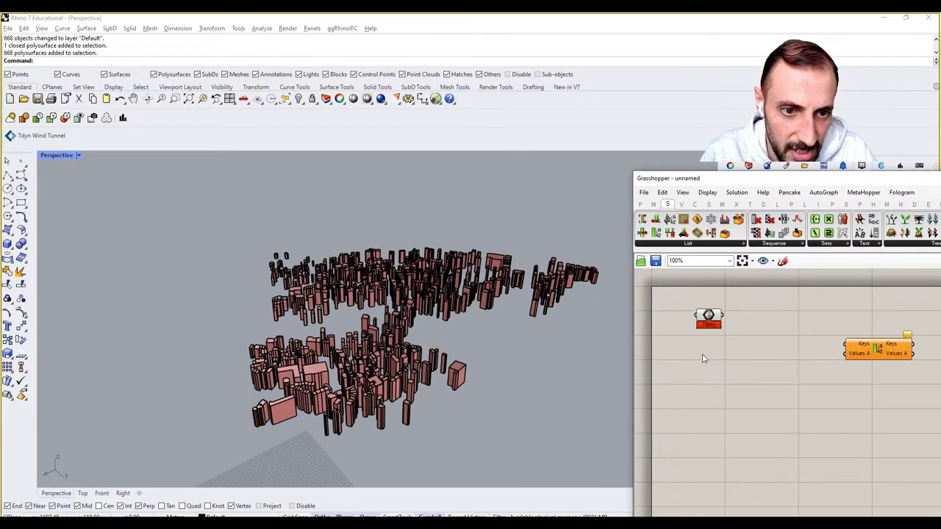
{"action": "mouse_move", "coordinate": [711, 321]}
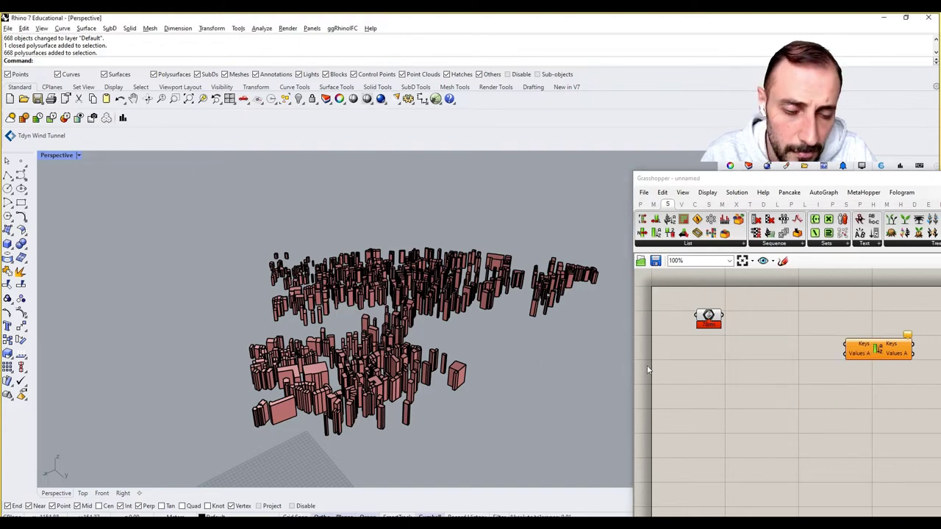
{"action": "left_click_drag", "start_coordinate": [713, 317], "coordinate": [699, 324]}
{"action": "left_click", "coordinate": [699, 365]}
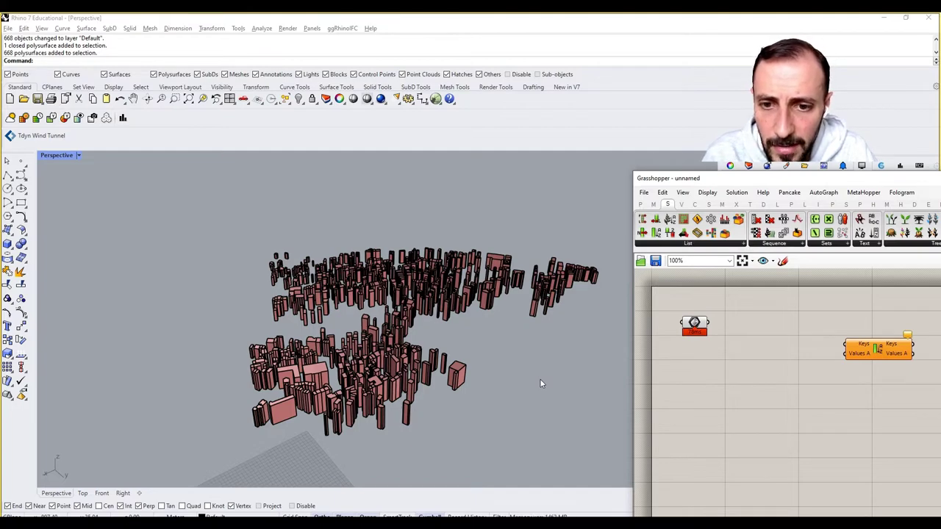
{"action": "left_click_drag", "start_coordinate": [705, 324], "coordinate": [691, 333]}
{"action": "left_click", "coordinate": [715, 312]}
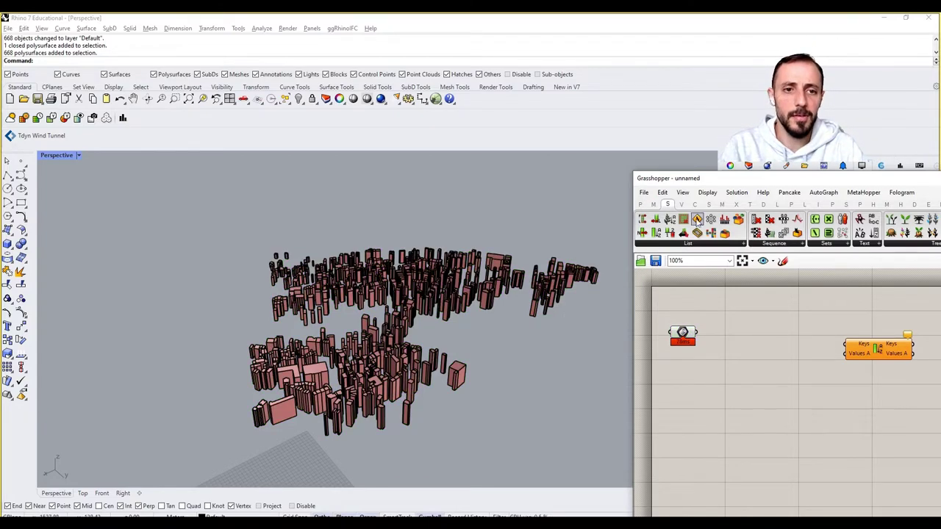
Add a Bounding Box component, connect the Brep parameter to its Content input and align it with the parameter.
{"action": "left_click", "coordinate": [708, 205]}
{"action": "left_click", "coordinate": [774, 244]}
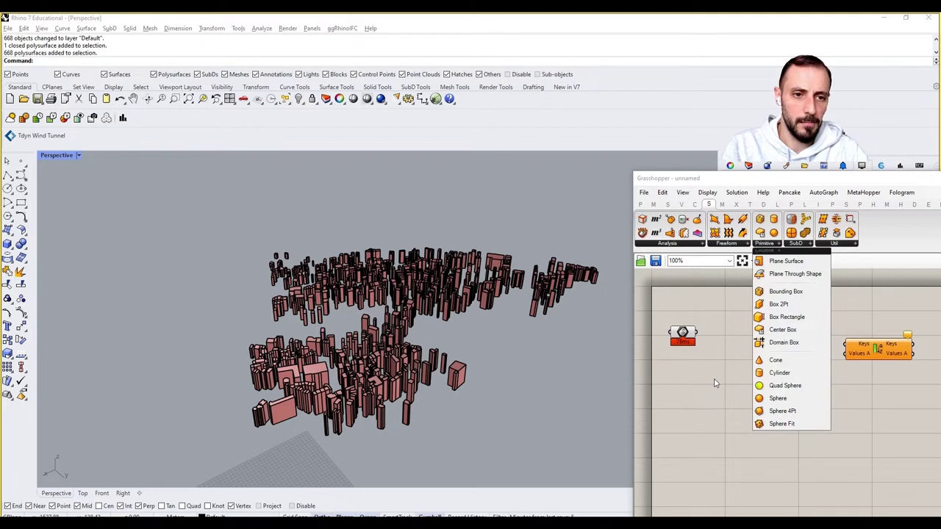
{"action": "left_click_drag", "start_coordinate": [784, 291], "coordinate": [748, 326]}
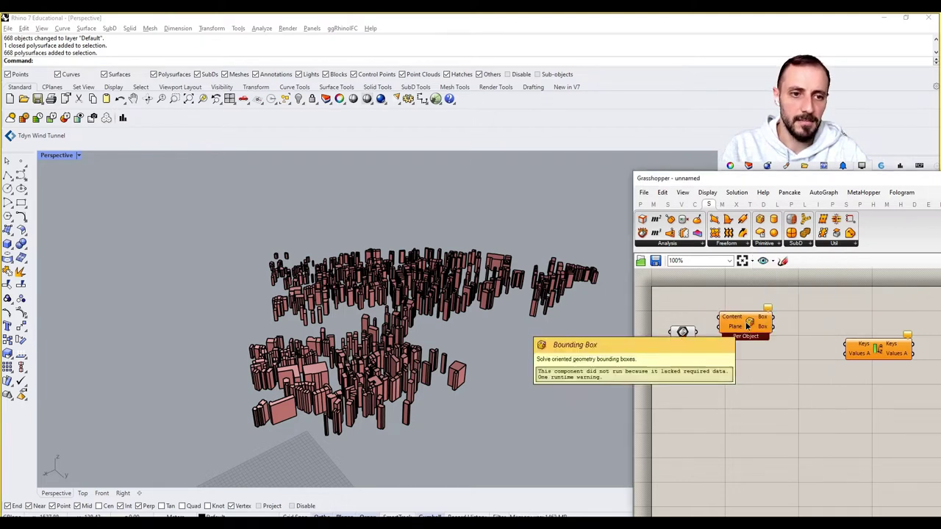
{"action": "left_click", "coordinate": [739, 311]}
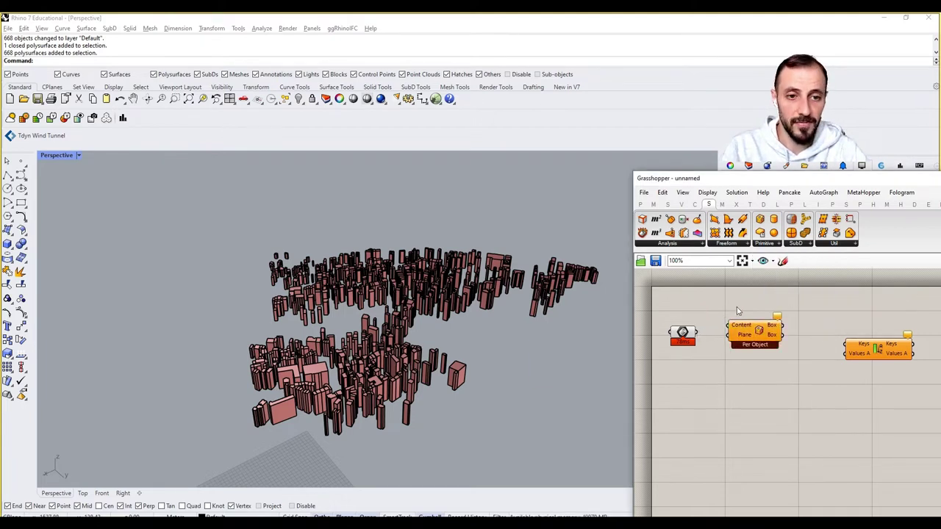
{"action": "left_click_drag", "start_coordinate": [696, 332], "coordinate": [729, 325]}
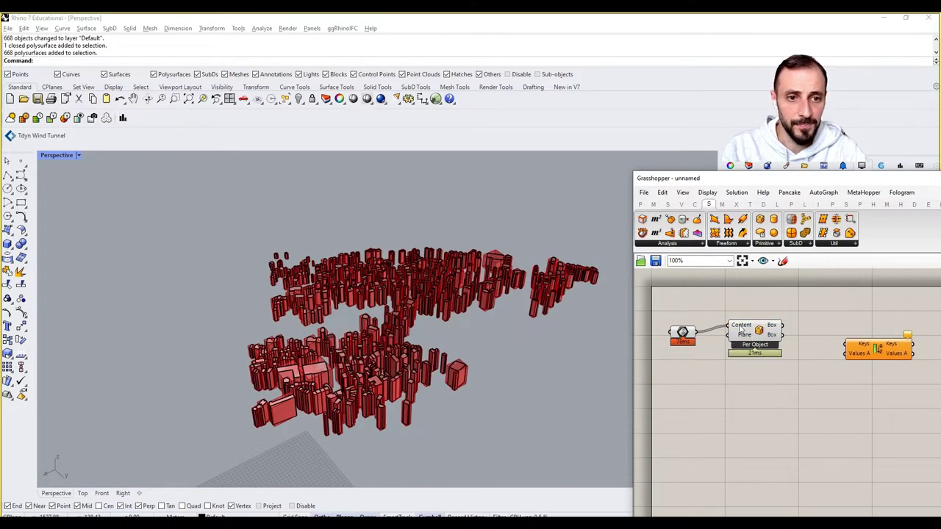
{"action": "left_click", "coordinate": [683, 333]}
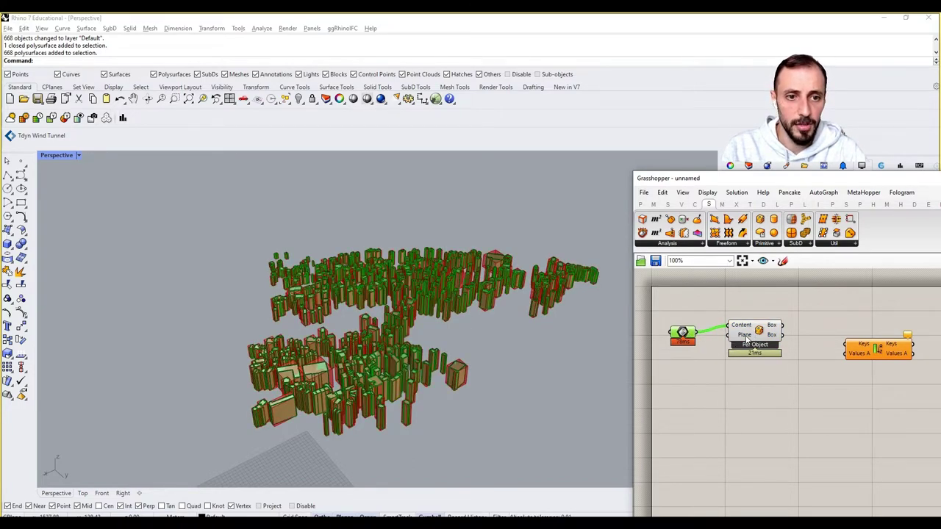
{"action": "left_click_drag", "start_coordinate": [756, 336], "coordinate": [761, 342]}
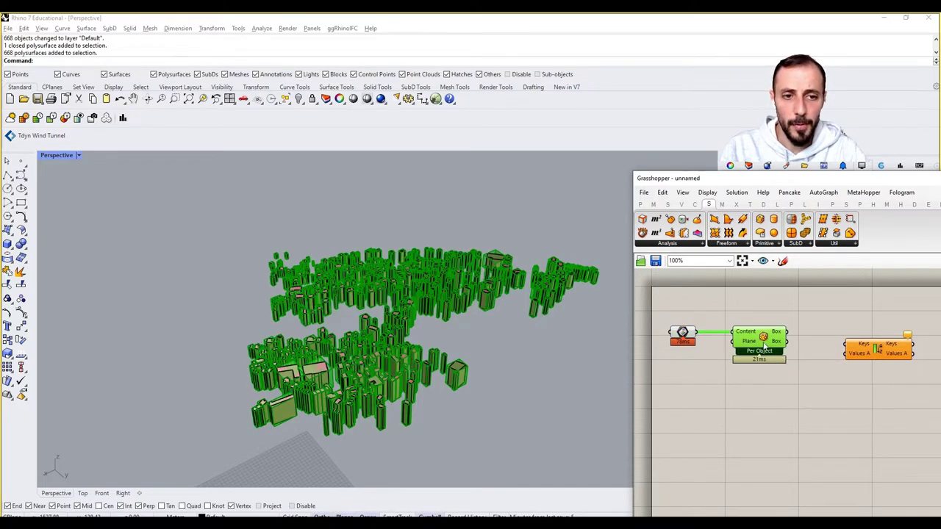
Try the Union Box mode on the Bounding Box component and return it to Per Object.
{"action": "right_click", "coordinate": [765, 337]}
{"action": "left_click", "coordinate": [783, 392]}
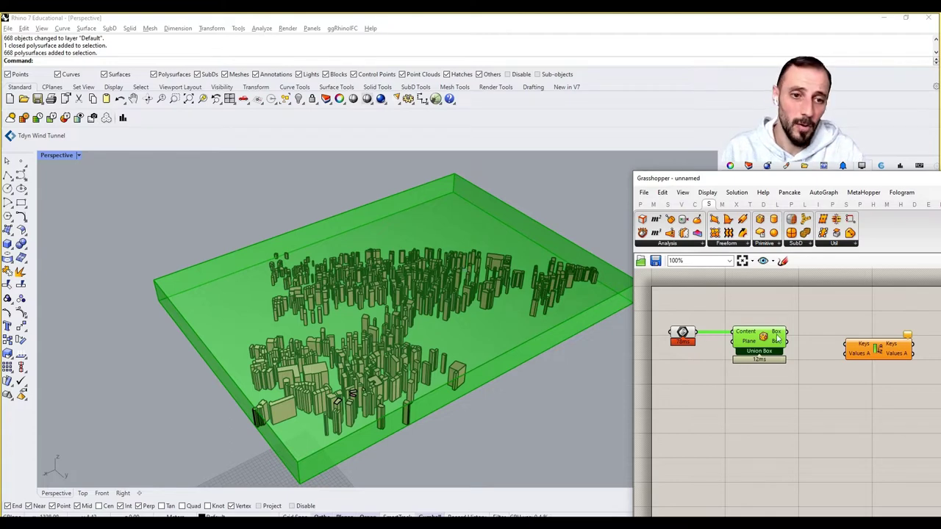
{"action": "right_click", "coordinate": [765, 337]}
{"action": "left_click", "coordinate": [775, 378]}
{"action": "left_click", "coordinate": [775, 386]}
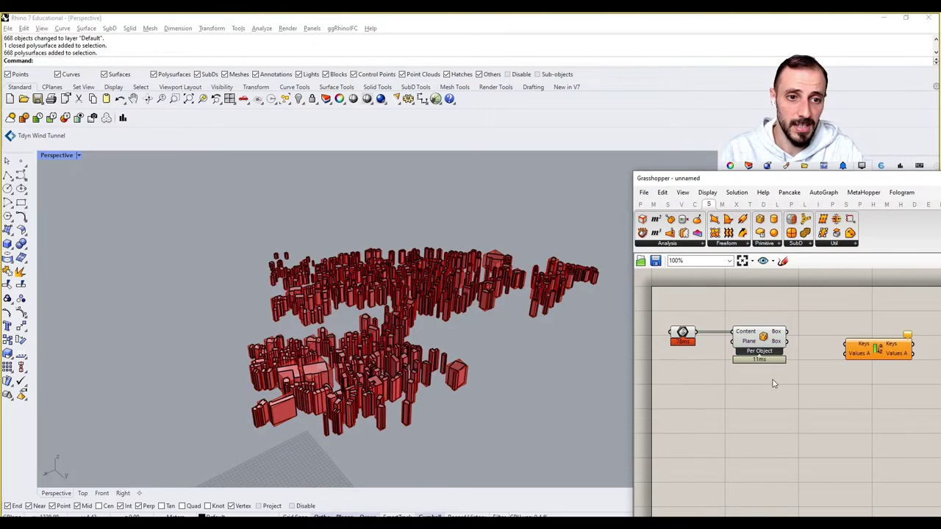
Add a Deconstruct Box component fed by the Bounding Box's Box output, moving Sort List aside to make room.
{"action": "left_click", "coordinate": [684, 244]}
{"action": "left_click", "coordinate": [695, 275]}
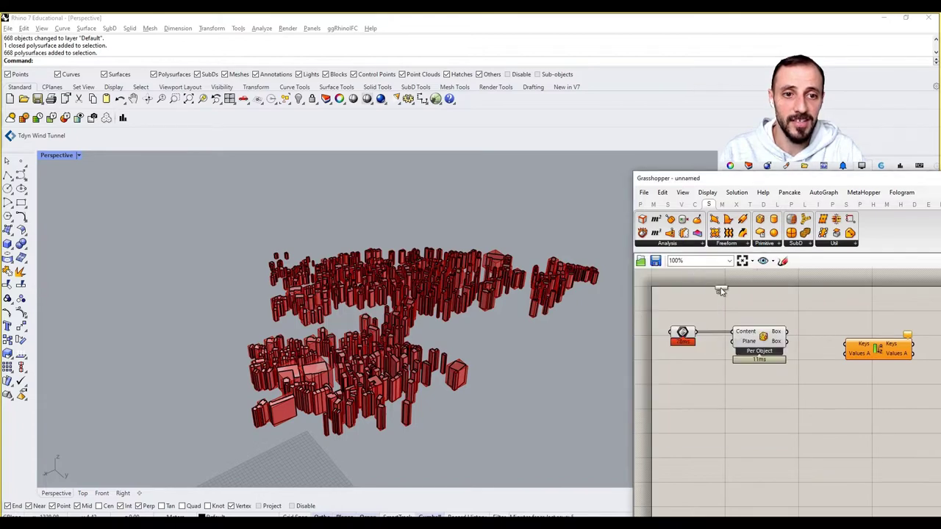
{"action": "left_click", "coordinate": [830, 326]}
{"action": "left_click_drag", "start_coordinate": [881, 357], "coordinate": [921, 361]}
{"action": "left_click_drag", "start_coordinate": [828, 322], "coordinate": [811, 334]}
{"action": "left_click", "coordinate": [824, 382]}
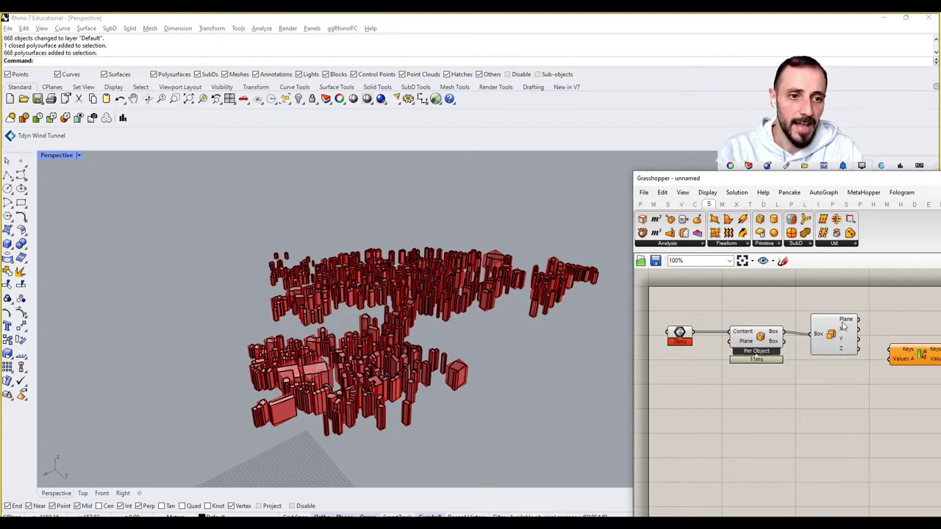
Add a Deconstruct Domain component and connect the Z output of Deconstruct Box to its Domain input.
{"action": "mouse_move", "coordinate": [845, 321]}
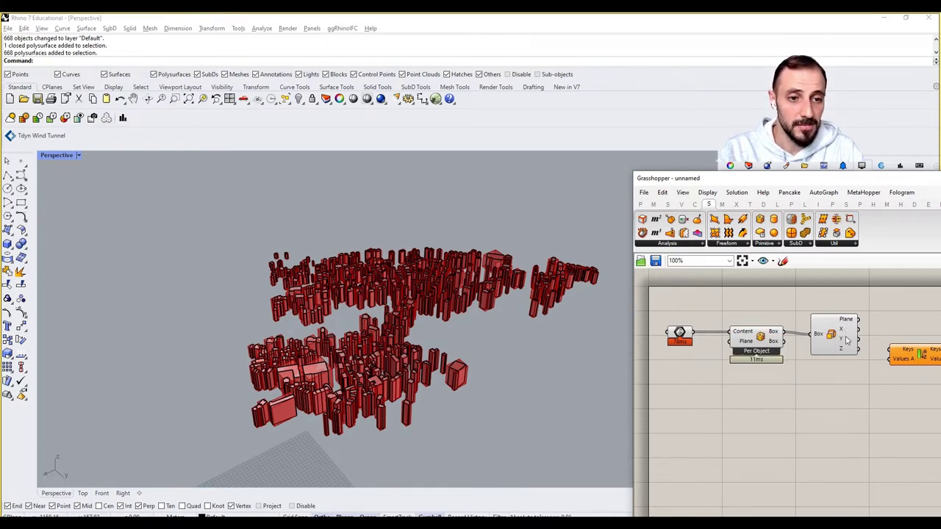
{"action": "mouse_move", "coordinate": [846, 353]}
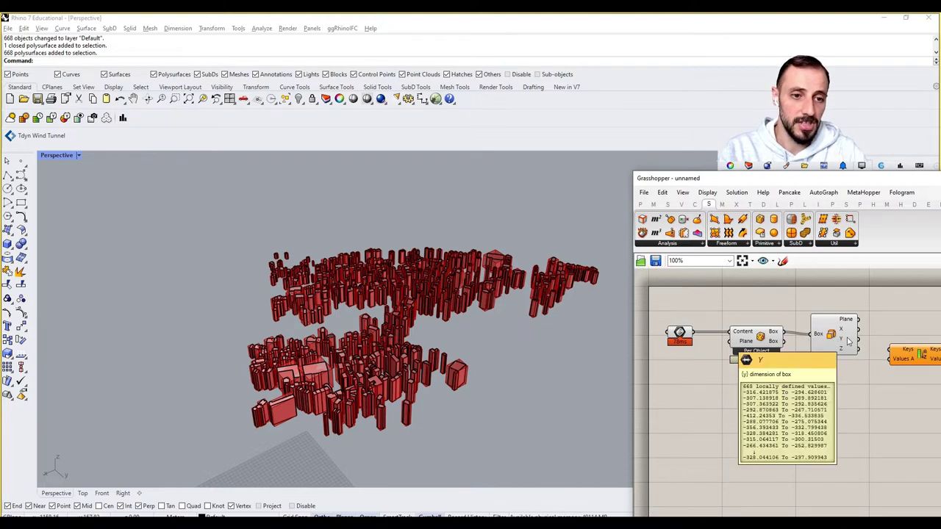
{"action": "left_click", "coordinate": [654, 204]}
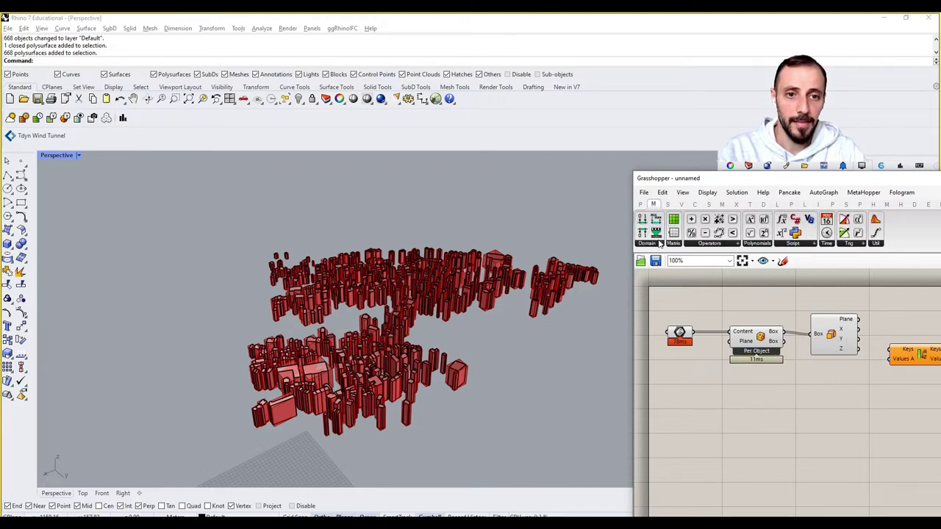
{"action": "left_click", "coordinate": [650, 243]}
{"action": "left_click", "coordinate": [671, 279]}
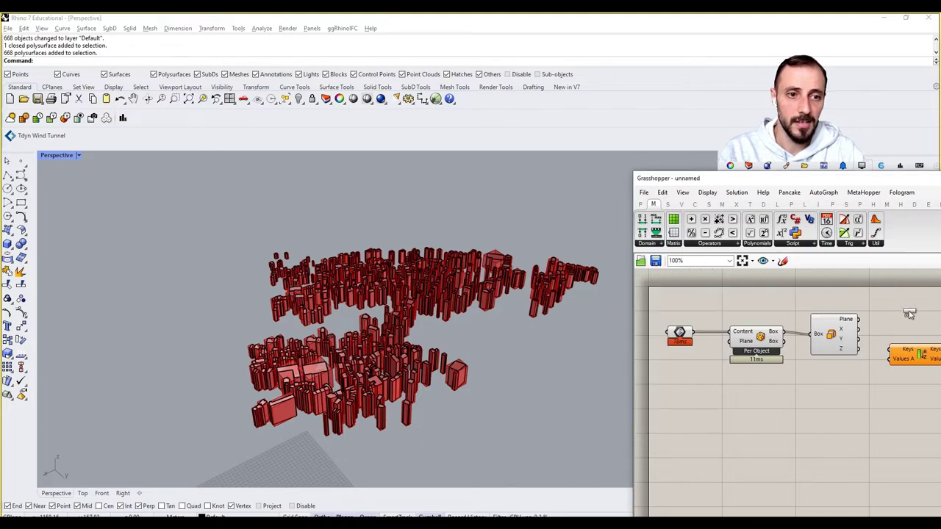
{"action": "left_click", "coordinate": [910, 312]}
{"action": "right_click_drag", "start_coordinate": [898, 318], "coordinate": [809, 318]}
{"action": "left_click_drag", "start_coordinate": [832, 354], "coordinate": [909, 362]}
{"action": "left_click_drag", "start_coordinate": [820, 313], "coordinate": [826, 359]}
{"action": "left_click_drag", "start_coordinate": [768, 348], "coordinate": [798, 357]}
Rearrange the Deconstruct Domain and Sort List components into an evenly spaced row after Deconstruct Box.
{"action": "right_click_drag", "start_coordinate": [799, 330], "coordinate": [842, 336]}
{"action": "scroll", "coordinate": [821, 311], "scroll_direction": "down", "scroll_amount": 5}
{"action": "left_click_drag", "start_coordinate": [814, 298], "coordinate": [705, 356]}
{"action": "left_click_drag", "start_coordinate": [807, 322], "coordinate": [768, 326]}
{"action": "scroll", "coordinate": [778, 339], "scroll_direction": "up", "scroll_amount": 3}
{"action": "left_click", "coordinate": [844, 359]}
{"action": "left_click_drag", "start_coordinate": [869, 328], "coordinate": [822, 329]}
{"action": "left_click_drag", "start_coordinate": [935, 329], "coordinate": [920, 328]}
Add a Subtraction component and connect the domain's End to A and Start to B to get building heights.
{"action": "right_click_drag", "start_coordinate": [919, 329], "coordinate": [866, 327]}
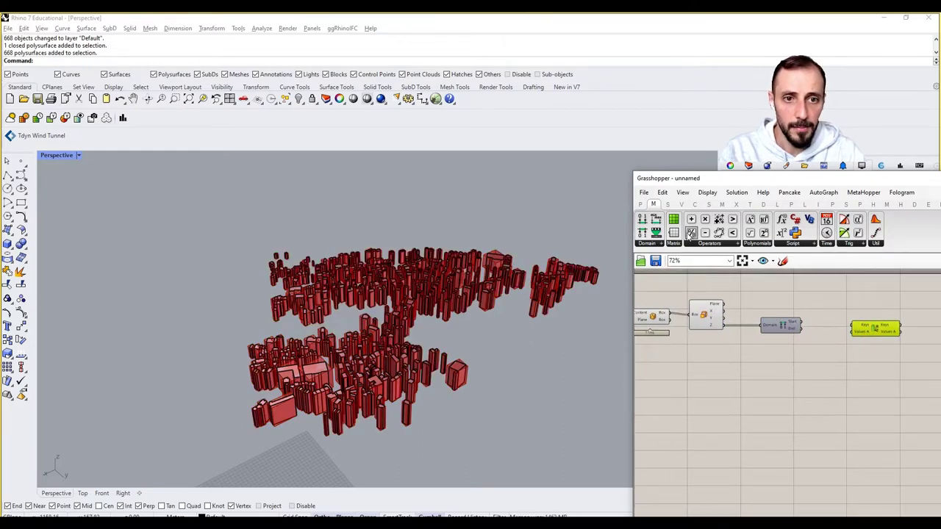
{"action": "left_click_drag", "start_coordinate": [705, 234], "coordinate": [911, 334]}
{"action": "scroll", "coordinate": [865, 326], "scroll_direction": "up", "scroll_amount": 2}
{"action": "left_click_drag", "start_coordinate": [795, 321], "coordinate": [819, 328]}
{"action": "mouse_move", "coordinate": [748, 334]}
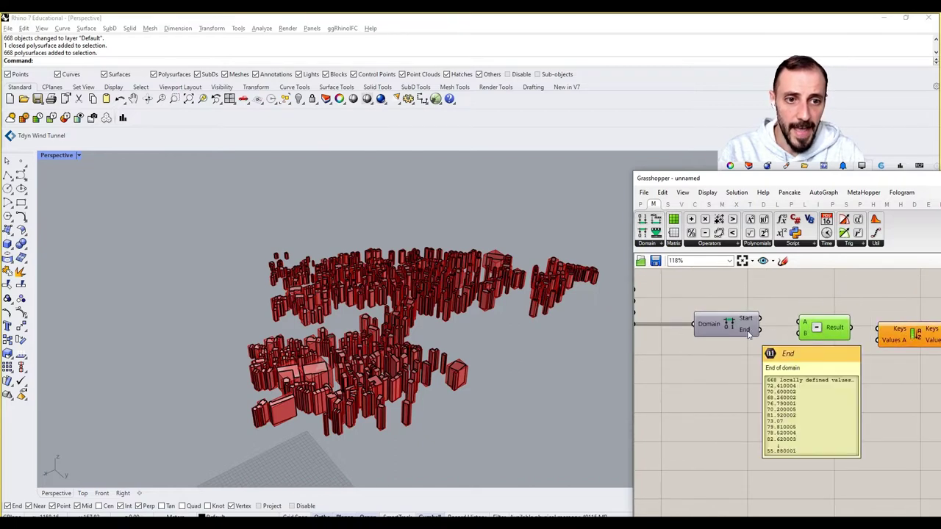
{"action": "left_click_drag", "start_coordinate": [748, 331], "coordinate": [801, 333]}
{"action": "mouse_move", "coordinate": [843, 332]}
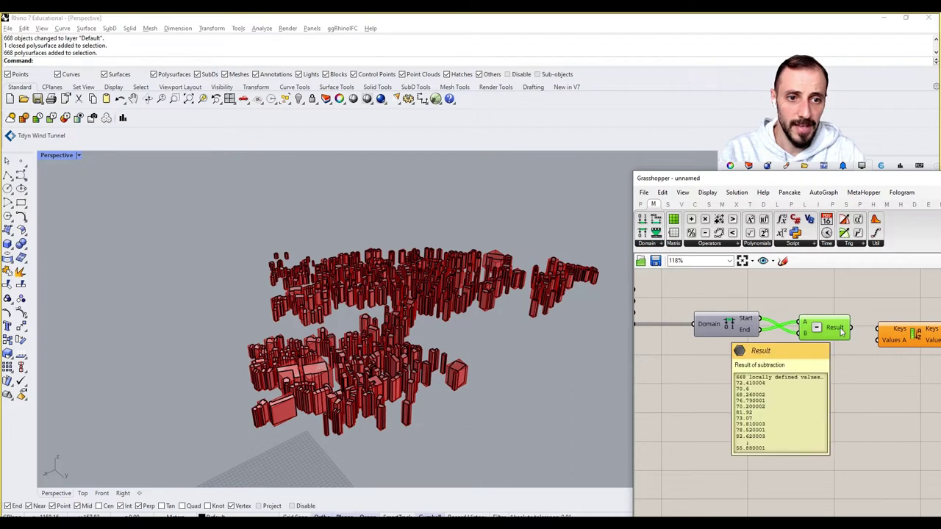
{"action": "left_click_drag", "start_coordinate": [839, 329], "coordinate": [835, 324]}
{"action": "left_click", "coordinate": [827, 300]}
Add a Text Tag component beside the Subtraction component and move Sort List below it out of the way.
{"action": "scroll", "coordinate": [820, 335], "scroll_direction": "down", "scroll_amount": 5}
{"action": "scroll", "coordinate": [804, 329], "scroll_direction": "up", "scroll_amount": 3}
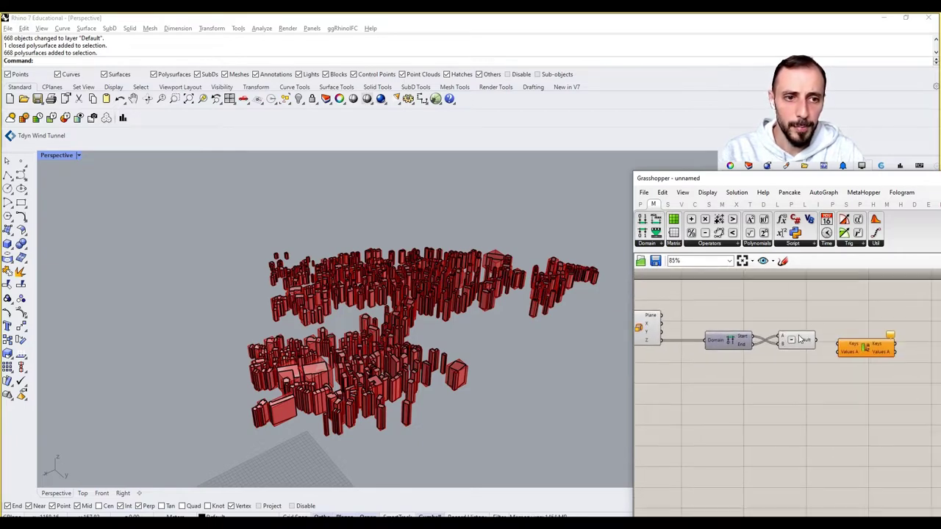
{"action": "double_click", "coordinate": [823, 312]}
{"action": "type", "text": "tag"}
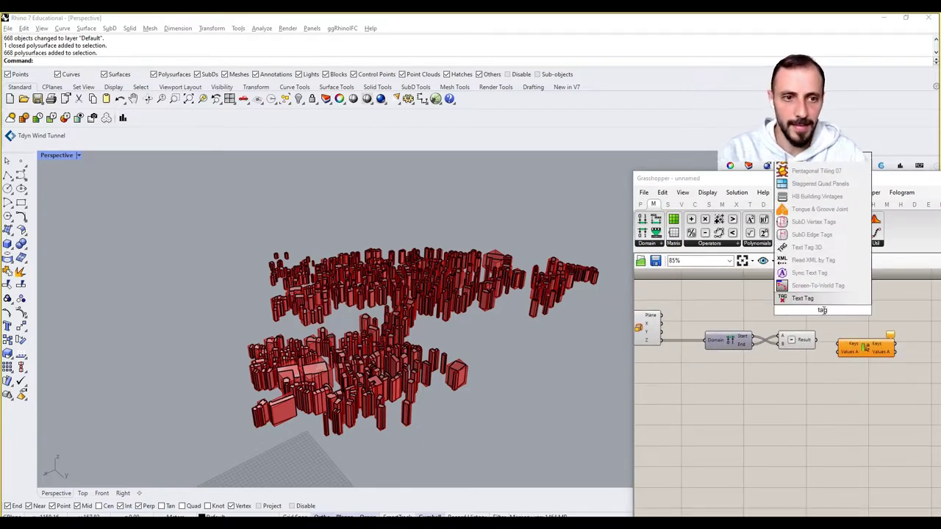
{"action": "left_click", "coordinate": [803, 297]}
{"action": "left_click", "coordinate": [794, 320]}
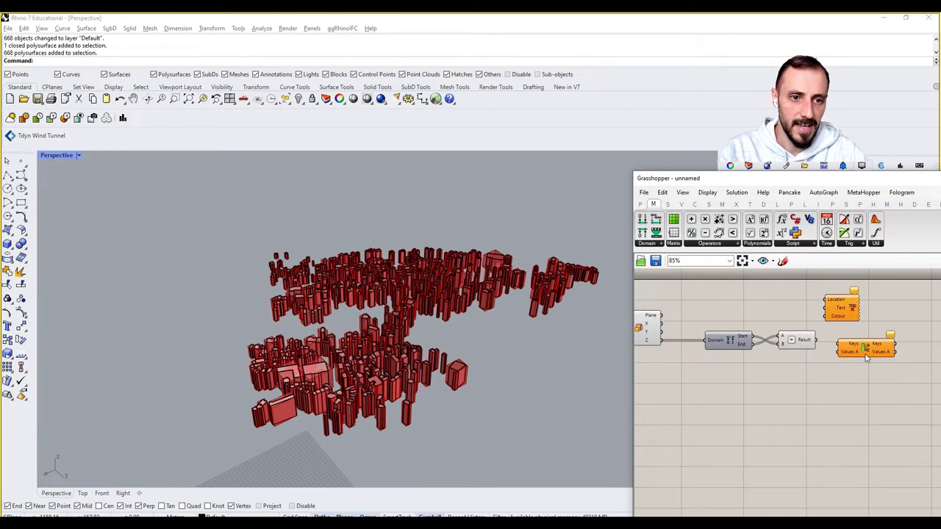
{"action": "left_click_drag", "start_coordinate": [868, 351], "coordinate": [872, 422]}
{"action": "right_click_drag", "start_coordinate": [766, 395], "coordinate": [896, 395]}
{"action": "scroll", "coordinate": [798, 381], "scroll_direction": "down", "scroll_amount": 1}
{"action": "scroll", "coordinate": [694, 341], "scroll_direction": "up", "scroll_amount": 1}
{"action": "right_click_drag", "start_coordinate": [694, 341], "coordinate": [673, 344]}
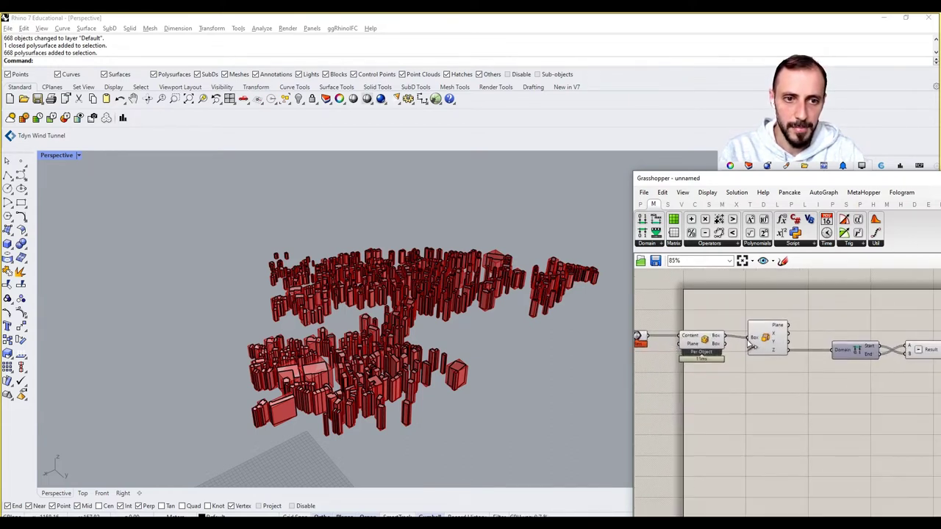
Connect the Subtraction component's Result to the Text input of the Text Tag and place the tag farther along the row.
{"action": "scroll", "coordinate": [775, 341], "scroll_direction": "down", "scroll_amount": 1}
{"action": "right_click_drag", "start_coordinate": [775, 340], "coordinate": [731, 344]}
{"action": "scroll", "coordinate": [732, 344], "scroll_direction": "up", "scroll_amount": 2}
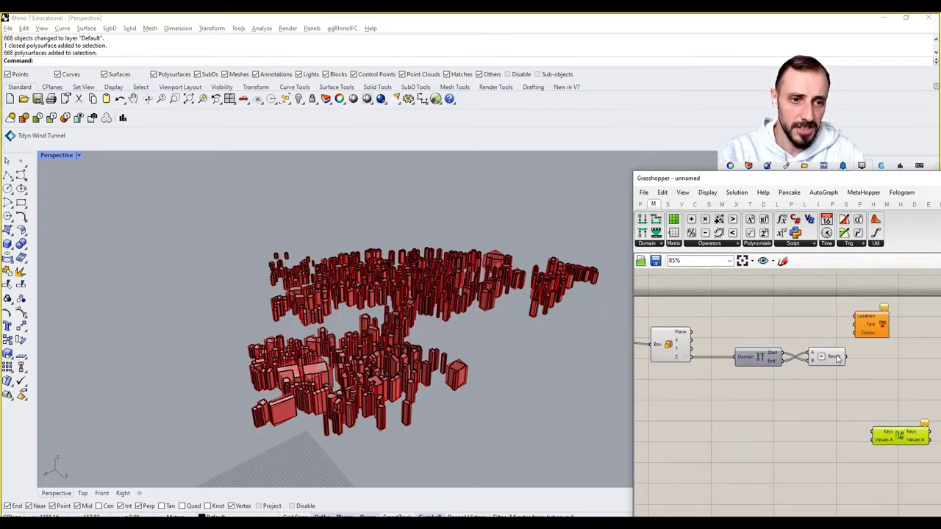
{"action": "left_click_drag", "start_coordinate": [845, 358], "coordinate": [896, 329]}
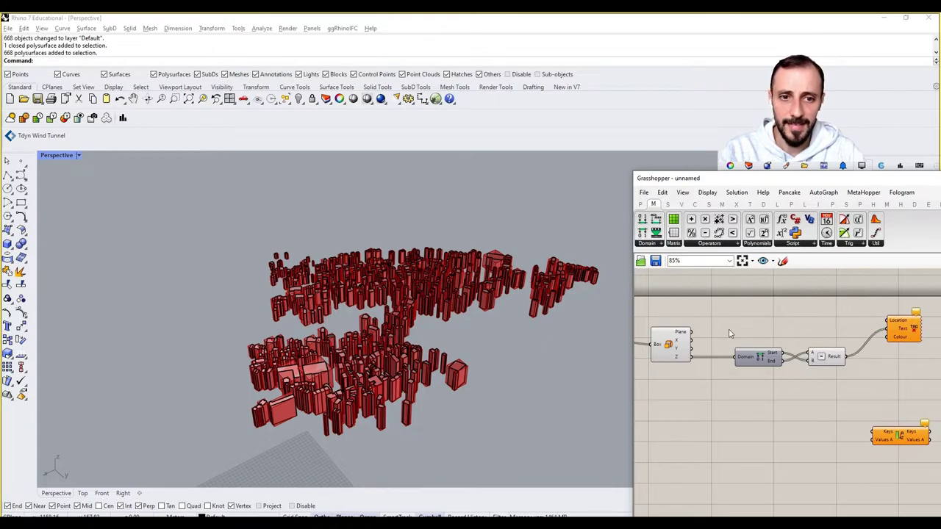
Add a Volume component, feed the bounding boxes into its Geometry input and connect its Centroid to the Text Tag's Location.
{"action": "right_click_drag", "start_coordinate": [738, 332], "coordinate": [793, 325]}
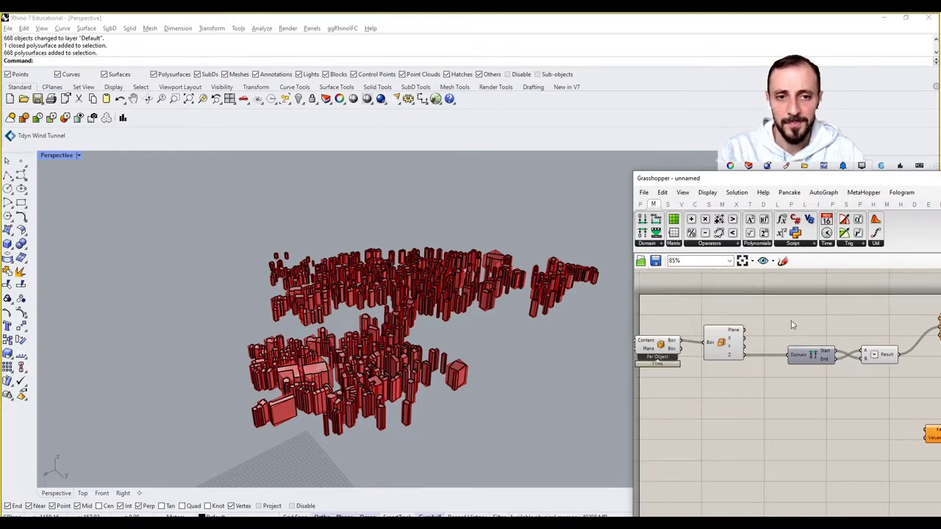
{"action": "double_click", "coordinate": [792, 318]}
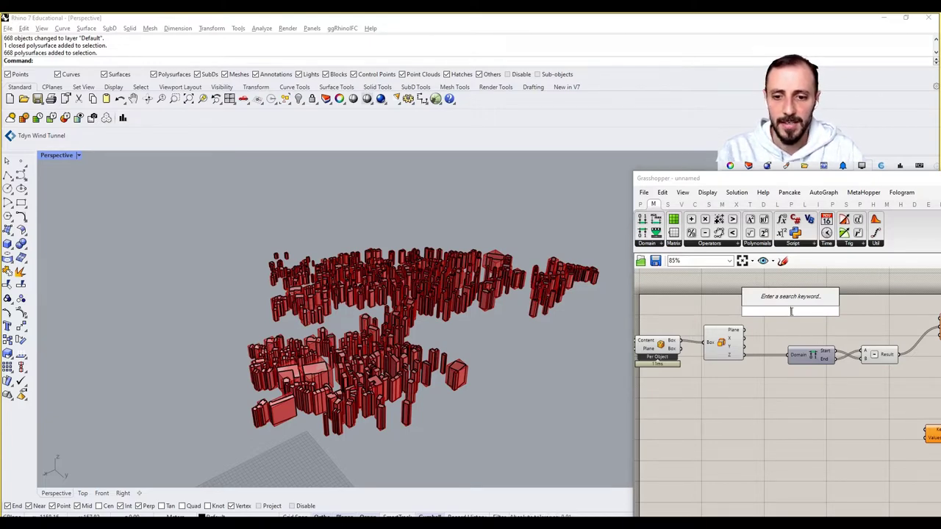
{"action": "type", "text": "volu"}
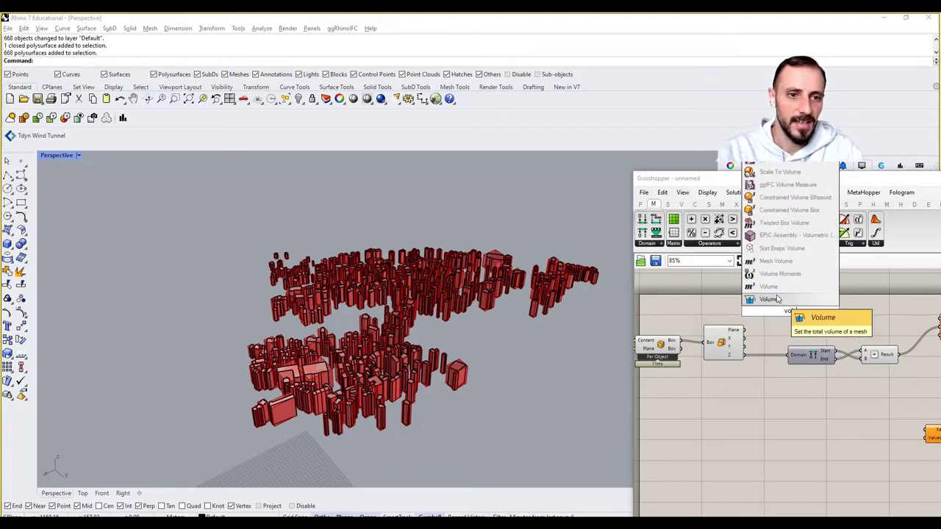
{"action": "left_click", "coordinate": [769, 286]}
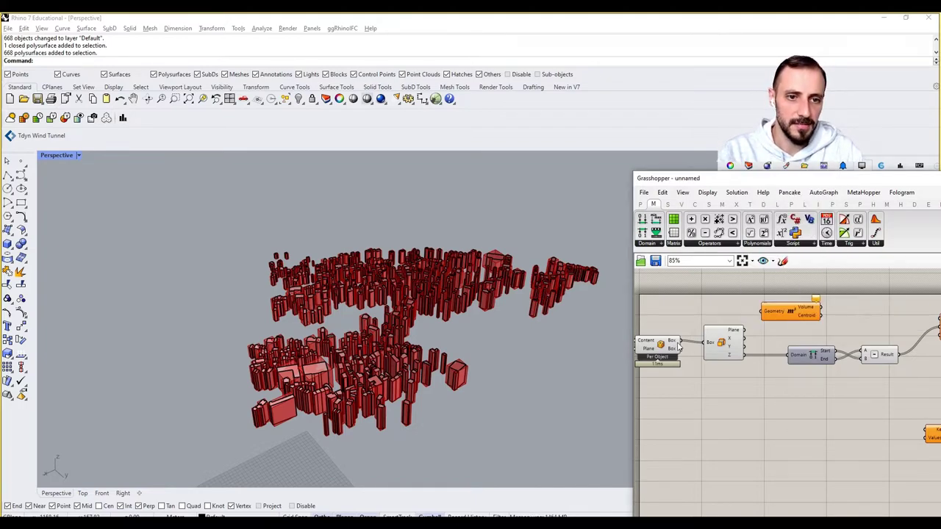
{"action": "right_click_drag", "start_coordinate": [679, 346], "coordinate": [748, 350]}
{"action": "mouse_move", "coordinate": [751, 345]}
{"action": "left_mouse_down"}
{"action": "mouse_move", "coordinate": [840, 311]}
{"action": "mouse_move", "coordinate": [832, 316]}
{"action": "left_mouse_up"}
{"action": "right_click_drag", "start_coordinate": [831, 316], "coordinate": [688, 316]}
{"action": "left_click_drag", "start_coordinate": [717, 318], "coordinate": [868, 324]}
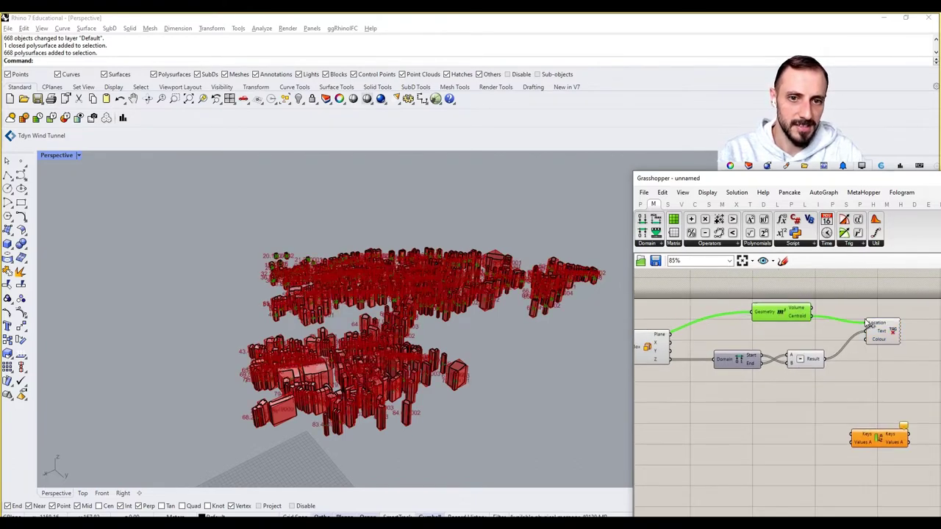
Turn off the preview of the Bounding Box and Deconstruct Box components so the height labels are readable.
{"action": "left_click", "coordinate": [868, 310]}
{"action": "scroll", "coordinate": [441, 375], "scroll_direction": "up", "scroll_amount": 10}
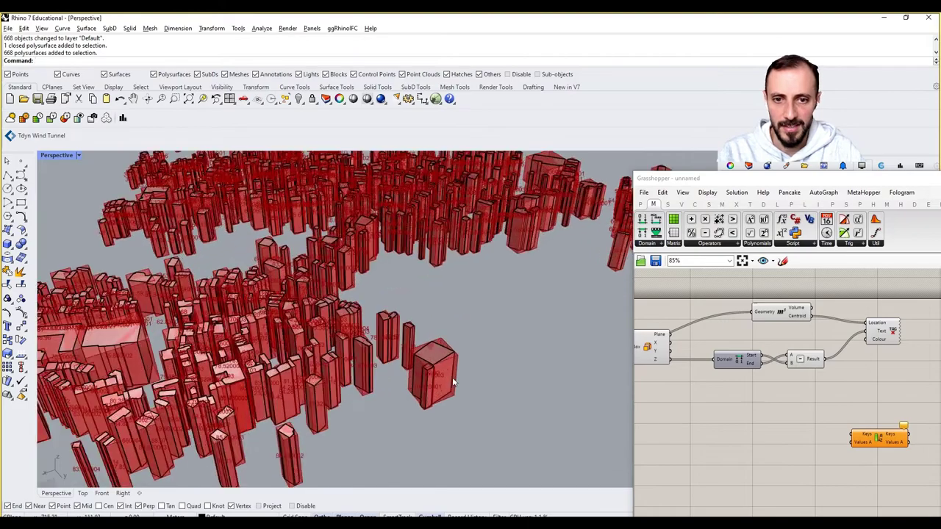
{"action": "mouse_move", "coordinate": [422, 374]}
{"action": "right_mouse_down"}
{"action": "mouse_move", "coordinate": [390, 378]}
{"action": "mouse_move", "coordinate": [408, 382]}
{"action": "right_mouse_up"}
{"action": "right_click_drag", "start_coordinate": [646, 347], "coordinate": [734, 358]}
{"action": "right_click", "coordinate": [734, 357]}
{"action": "left_click_drag", "start_coordinate": [755, 315], "coordinate": [666, 371]}
{"action": "right_click", "coordinate": [688, 306]}
{"action": "left_click", "coordinate": [697, 325]}
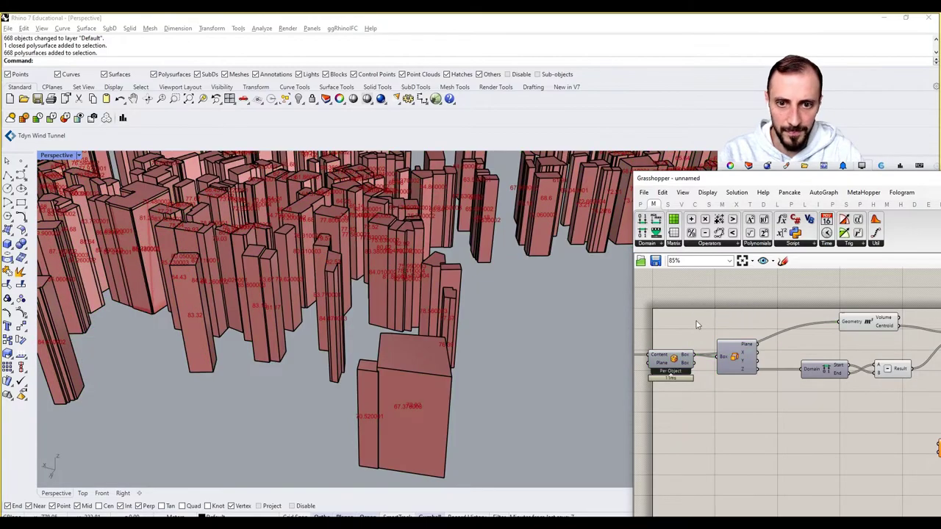
Turn off the preview of the building geometry parameter at the start of the definition.
{"action": "right_click_drag", "start_coordinate": [647, 411], "coordinate": [719, 415]}
{"action": "left_click_drag", "start_coordinate": [692, 342], "coordinate": [666, 383]}
{"action": "right_click", "coordinate": [682, 307]}
{"action": "left_click", "coordinate": [693, 328]}
{"action": "left_click", "coordinate": [693, 329]}
Inspect the large building with overlapping height labels by selecting its outer and inner solids and viewing them from several sides.
{"action": "scroll", "coordinate": [410, 411], "scroll_direction": "up", "scroll_amount": 10}
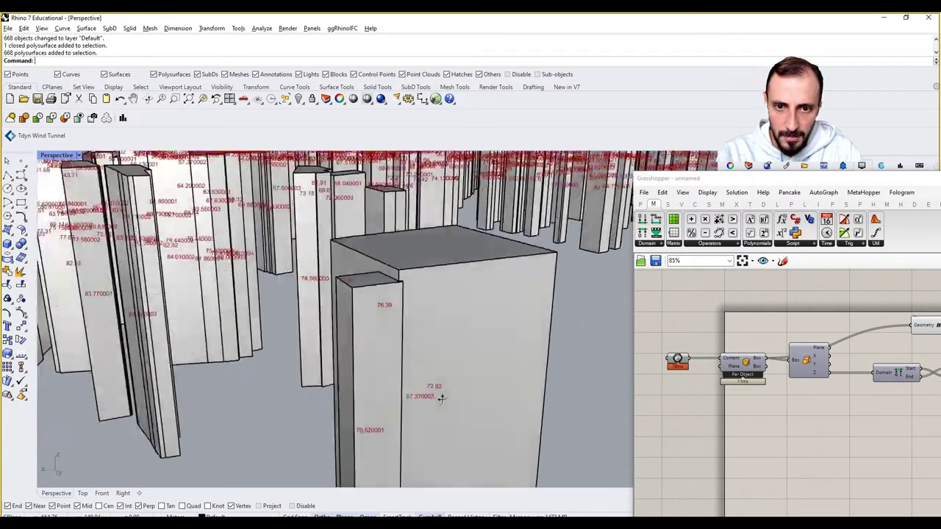
{"action": "right_click_drag", "start_coordinate": [523, 425], "coordinate": [416, 383]}
{"action": "left_click", "coordinate": [371, 316]}
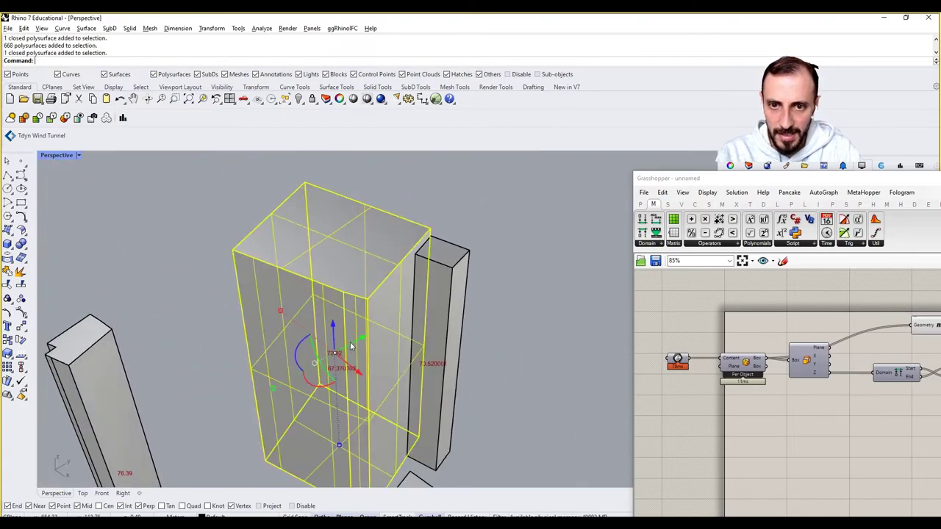
{"action": "right_click_drag", "start_coordinate": [375, 313], "coordinate": [246, 299]}
{"action": "scroll", "coordinate": [243, 289], "scroll_direction": "down", "scroll_amount": 6}
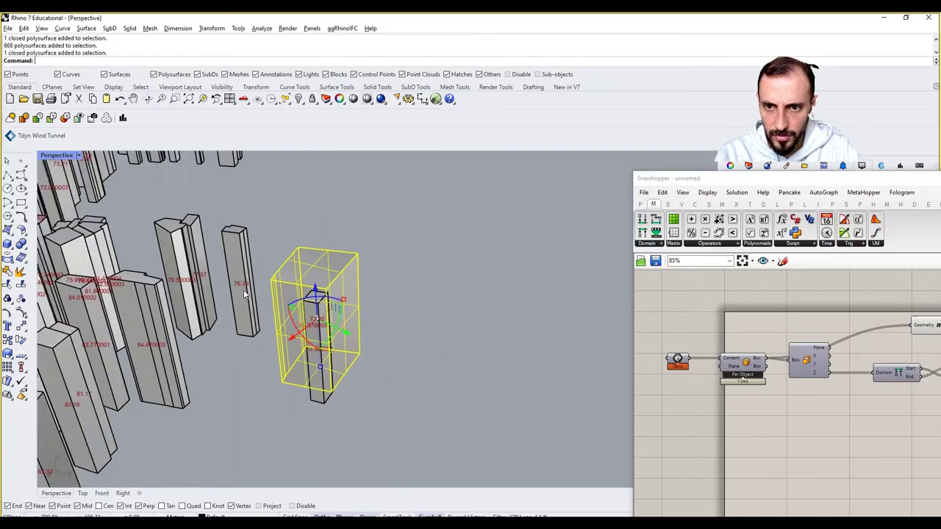
{"action": "scroll", "coordinate": [243, 290], "scroll_direction": "up", "scroll_amount": 6}
{"action": "left_click", "coordinate": [244, 281]}
{"action": "left_click", "coordinate": [315, 236]}
{"action": "right_click_drag", "start_coordinate": [419, 323], "coordinate": [323, 195]}
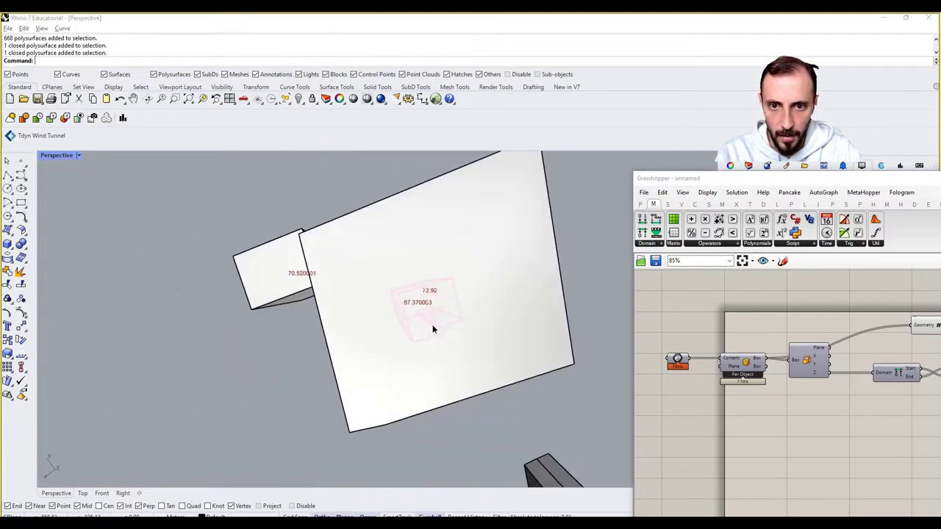
{"action": "left_click", "coordinate": [460, 344]}
{"action": "left_click", "coordinate": [478, 353]}
{"action": "mouse_move", "coordinate": [471, 346]}
{"action": "right_mouse_down"}
{"action": "mouse_move", "coordinate": [468, 389]}
{"action": "mouse_move", "coordinate": [456, 344]}
{"action": "right_mouse_up"}
{"action": "left_click_drag", "start_coordinate": [456, 342], "coordinate": [439, 388]}
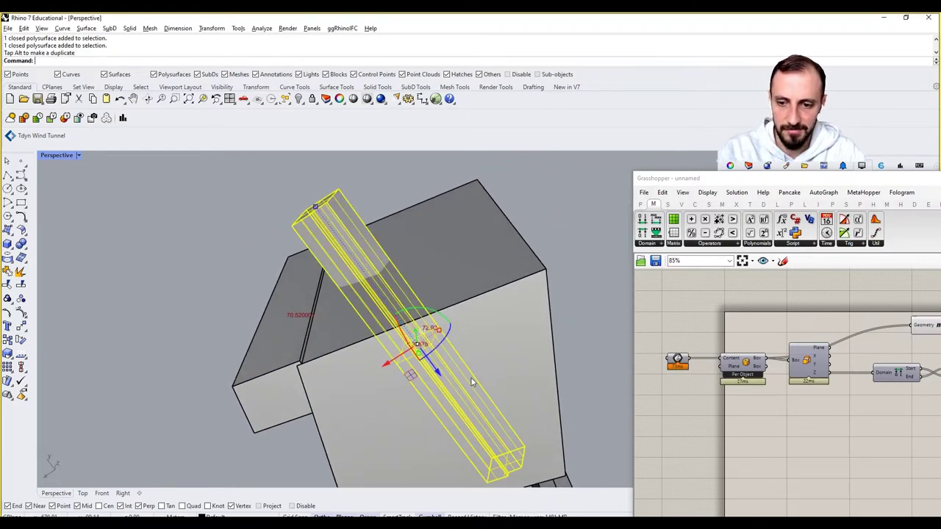
{"action": "key", "text": "Escape"}
{"action": "key", "text": "ctrl+z"}
Examine the decimal height labels across the neighbouring buildings, with no object left selected.
{"action": "right_click_drag", "start_coordinate": [474, 380], "coordinate": [465, 462]}
{"action": "scroll", "coordinate": [454, 426], "scroll_direction": "down", "scroll_amount": 6}
{"action": "scroll", "coordinate": [457, 400], "scroll_direction": "up", "scroll_amount": 4}
{"action": "left_click", "coordinate": [493, 392]}
{"action": "right_click_drag", "start_coordinate": [494, 393], "coordinate": [480, 434]}
{"action": "scroll", "coordinate": [471, 418], "scroll_direction": "down", "scroll_amount": 9}
{"action": "key", "text": "Escape"}
{"action": "scroll", "coordinate": [373, 338], "scroll_direction": "up", "scroll_amount": 7}
Move the Text Tag aside to make room and add a Round component near the Subtraction component.
{"action": "right_click_drag", "start_coordinate": [780, 394], "coordinate": [688, 435]}
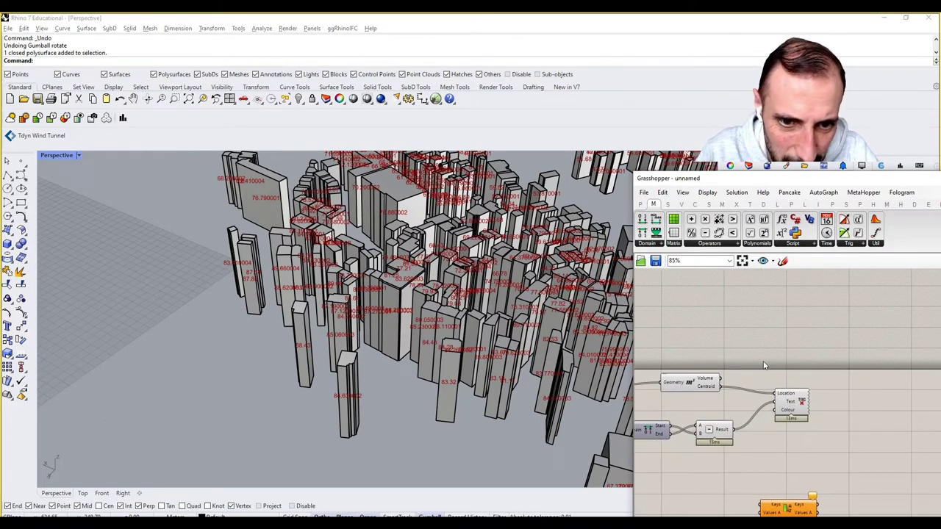
{"action": "left_click_drag", "start_coordinate": [792, 402], "coordinate": [810, 401]}
{"action": "left_click", "coordinate": [740, 344]}
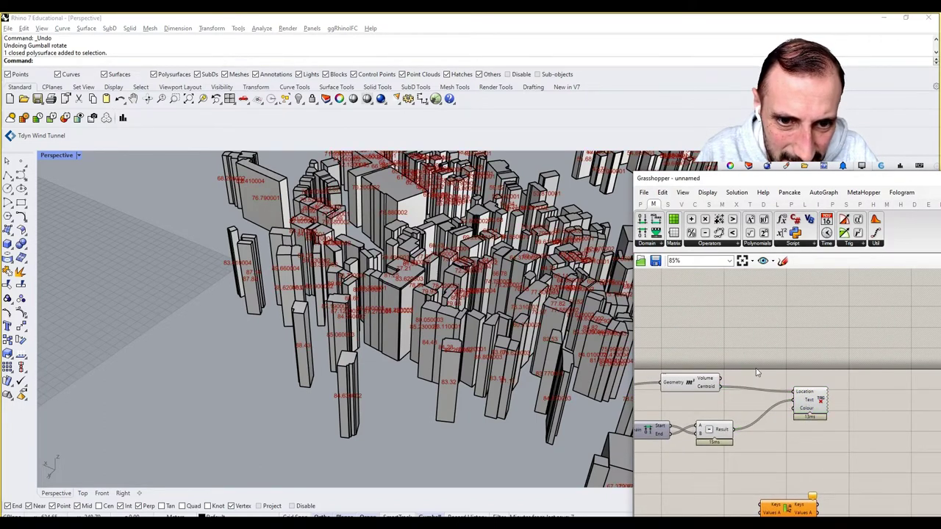
{"action": "double_click", "coordinate": [765, 370]}
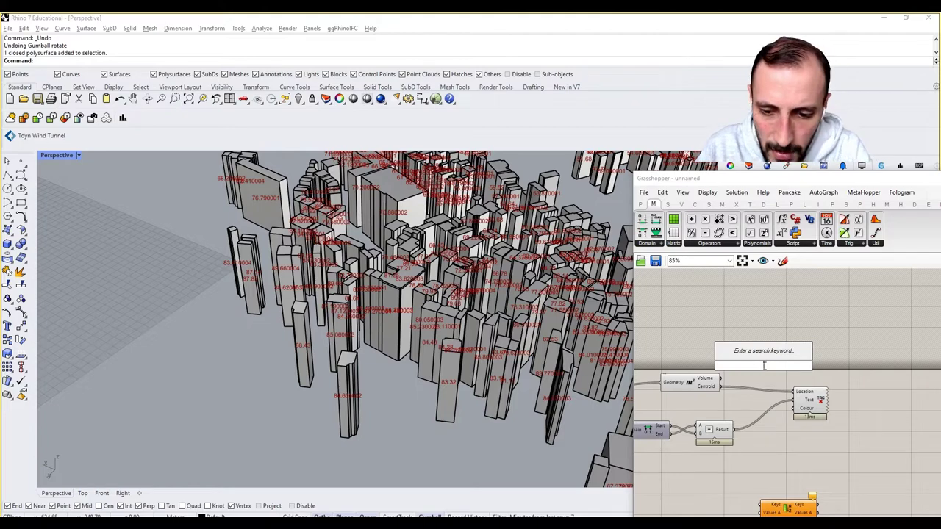
{"action": "type", "text": "round"}
{"action": "key", "text": "Return"}
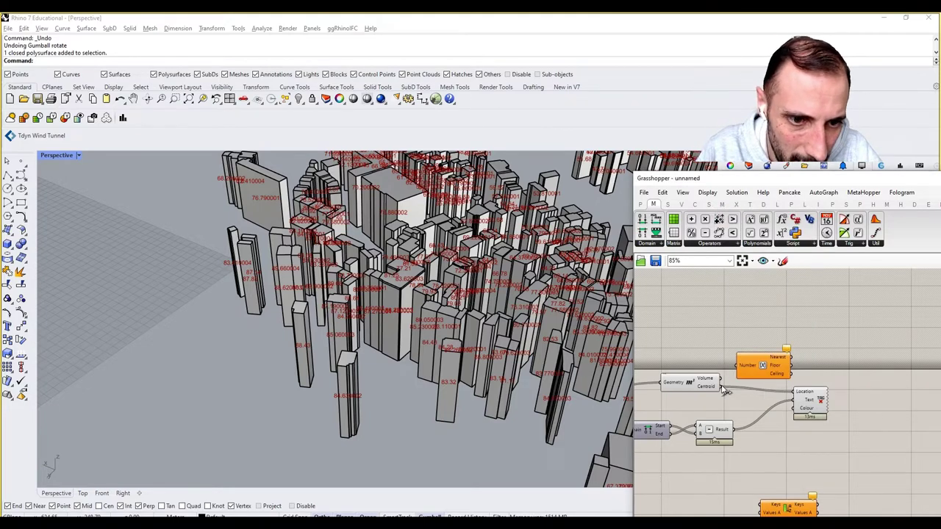
Place Round between Subtraction and Text Tag, connecting Result to its Number input and its Nearest output to Text.
{"action": "left_click_drag", "start_coordinate": [720, 378], "coordinate": [803, 400]}
{"action": "left_click_drag", "start_coordinate": [759, 377], "coordinate": [789, 436]}
{"action": "right_click_drag", "start_coordinate": [789, 436], "coordinate": [816, 432]}
Review the rounded height labels on the buildings throughout the model.
{"action": "right_click_drag", "start_coordinate": [324, 357], "coordinate": [347, 358], "text": "shift"}
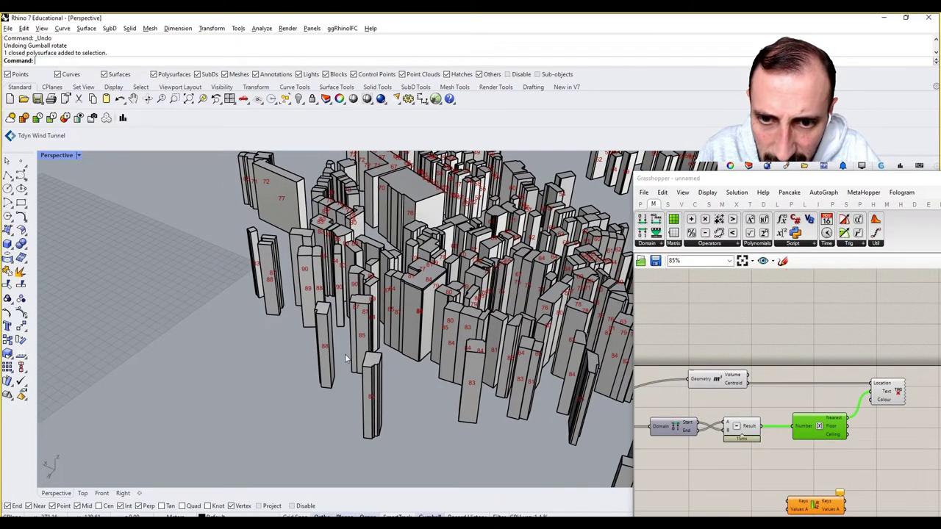
{"action": "right_click_drag", "start_coordinate": [293, 314], "coordinate": [412, 312]}
{"action": "scroll", "coordinate": [426, 313], "scroll_direction": "down", "scroll_amount": 5}
{"action": "scroll", "coordinate": [463, 287], "scroll_direction": "up", "scroll_amount": 4}
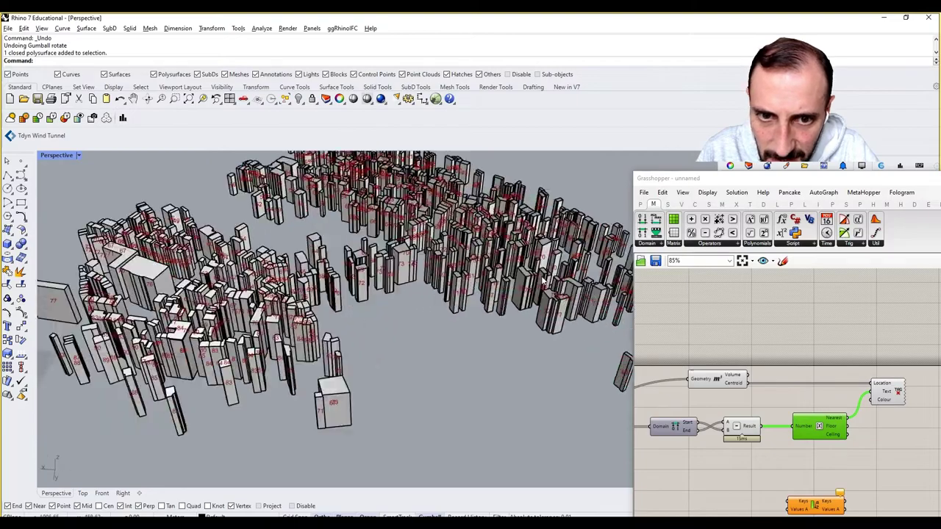
{"action": "right_click_drag", "start_coordinate": [478, 283], "coordinate": [402, 303], "text": "shift"}
{"action": "scroll", "coordinate": [578, 268], "scroll_direction": "up", "scroll_amount": 9}
{"action": "scroll", "coordinate": [577, 268], "scroll_direction": "down", "scroll_amount": 4}
Tidy the Round and Text Tag components and move Sort List up to just below Round.
{"action": "right_click_drag", "start_coordinate": [820, 423], "coordinate": [781, 412]}
{"action": "left_click", "coordinate": [848, 405]}
{"action": "left_click_drag", "start_coordinate": [855, 383], "coordinate": [864, 383]}
{"action": "left_click", "coordinate": [863, 413]}
{"action": "left_click_drag", "start_coordinate": [792, 485], "coordinate": [868, 461]}
{"action": "left_click_drag", "start_coordinate": [759, 500], "coordinate": [790, 472]}
{"action": "right_click_drag", "start_coordinate": [762, 471], "coordinate": [849, 465]}
{"action": "left_click", "coordinate": [837, 460]}
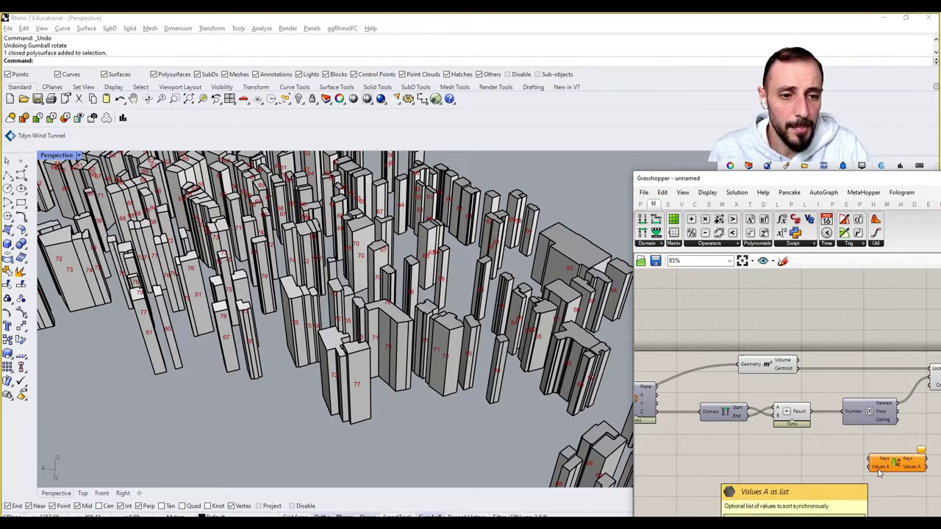
{"action": "right_click_drag", "start_coordinate": [842, 458], "coordinate": [862, 445]}
Connect Round's Nearest output to Sort List's Keys and the building geometry parameter to Values A, and shift Sort List slightly outward.
{"action": "right_click_drag", "start_coordinate": [835, 411], "coordinate": [753, 407]}
{"action": "left_click_drag", "start_coordinate": [836, 394], "coordinate": [804, 441]}
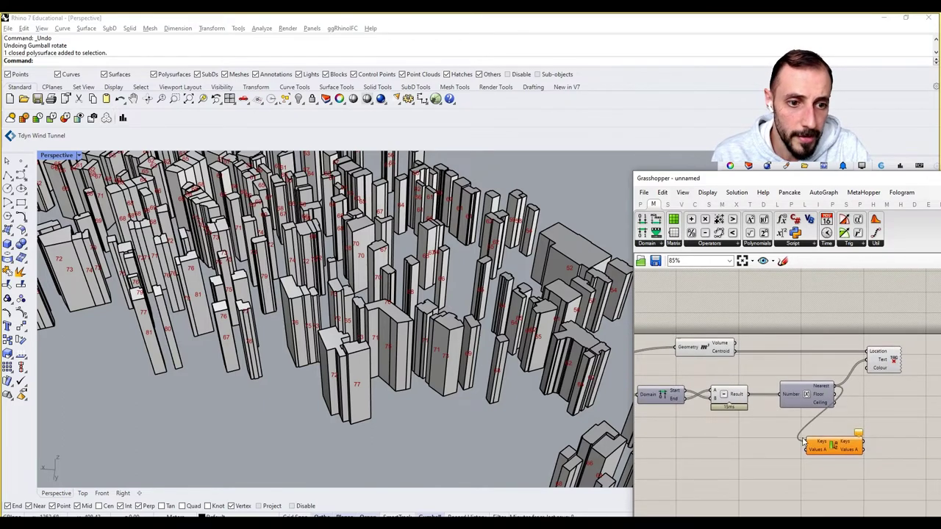
{"action": "right_click_drag", "start_coordinate": [778, 433], "coordinate": [849, 433]}
{"action": "scroll", "coordinate": [845, 427], "scroll_direction": "down", "scroll_amount": 2}
{"action": "right_click_drag", "start_coordinate": [704, 412], "coordinate": [777, 415]}
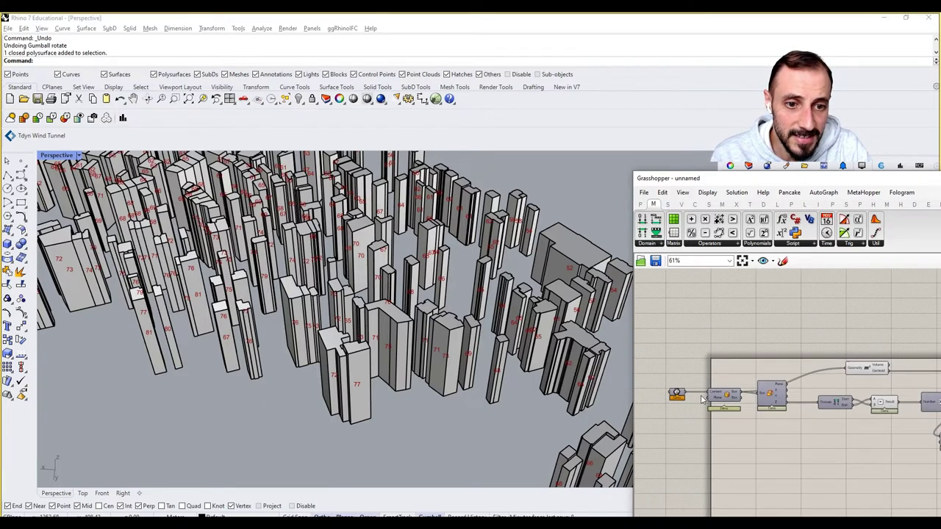
{"action": "scroll", "coordinate": [699, 401], "scroll_direction": "down", "scroll_amount": 3}
{"action": "left_click_drag", "start_coordinate": [686, 393], "coordinate": [810, 417]}
{"action": "scroll", "coordinate": [836, 426], "scroll_direction": "up", "scroll_amount": 5}
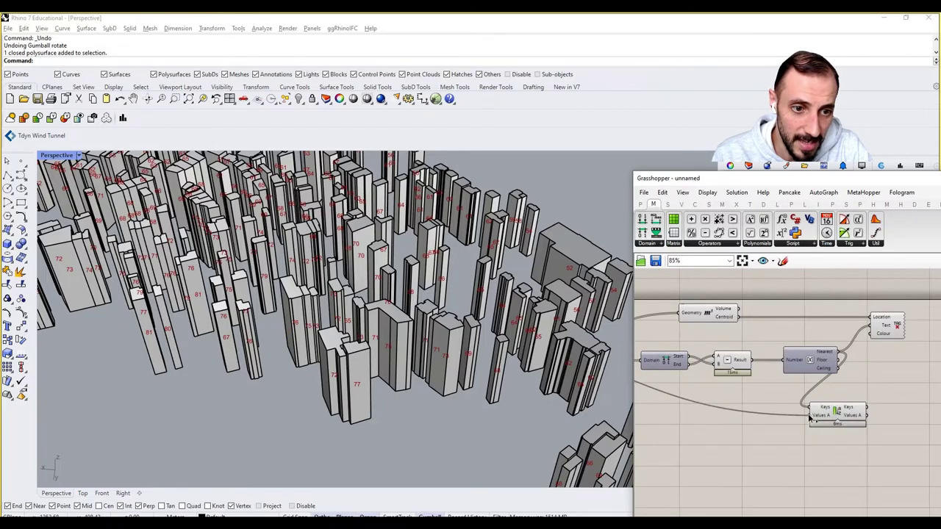
{"action": "right_click_drag", "start_coordinate": [808, 416], "coordinate": [708, 421]}
{"action": "left_click_drag", "start_coordinate": [745, 412], "coordinate": [782, 414]}
{"action": "left_click", "coordinate": [789, 394]}
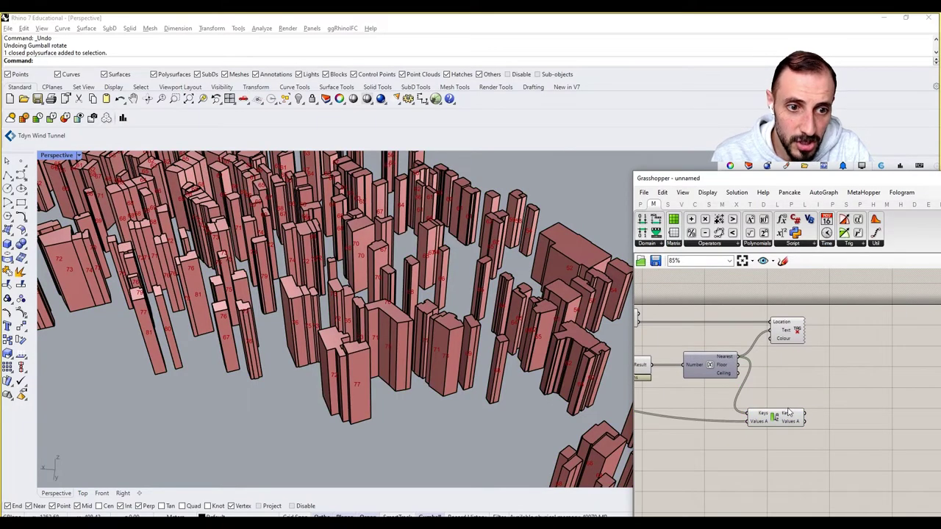
Check the sorted Keys output of Sort List in a temporary Panel and delete the Panel.
{"action": "mouse_move", "coordinate": [790, 419]}
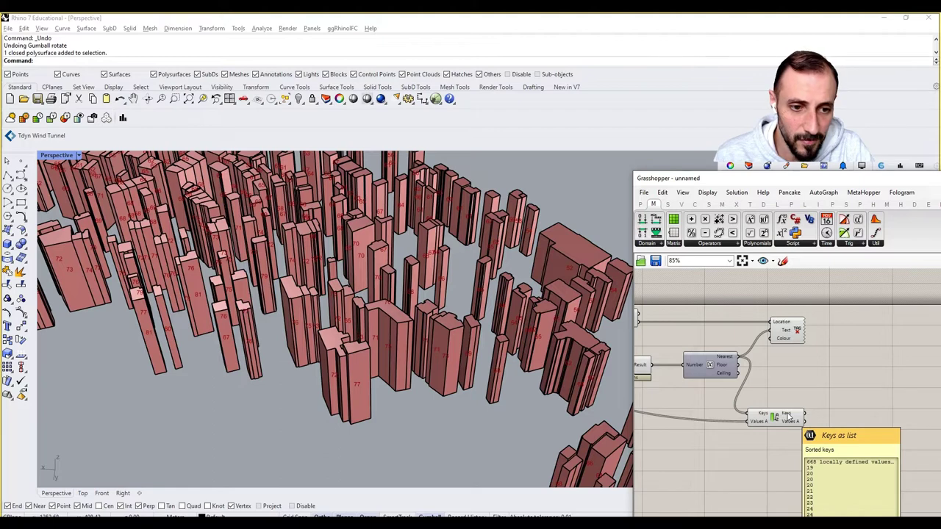
{"action": "right_click_drag", "start_coordinate": [809, 449], "coordinate": [803, 396]}
{"action": "double_click", "coordinate": [803, 396]}
{"action": "type", "text": "//"}
{"action": "key", "text": "Return"}
{"action": "left_click_drag", "start_coordinate": [802, 395], "coordinate": [883, 395]}
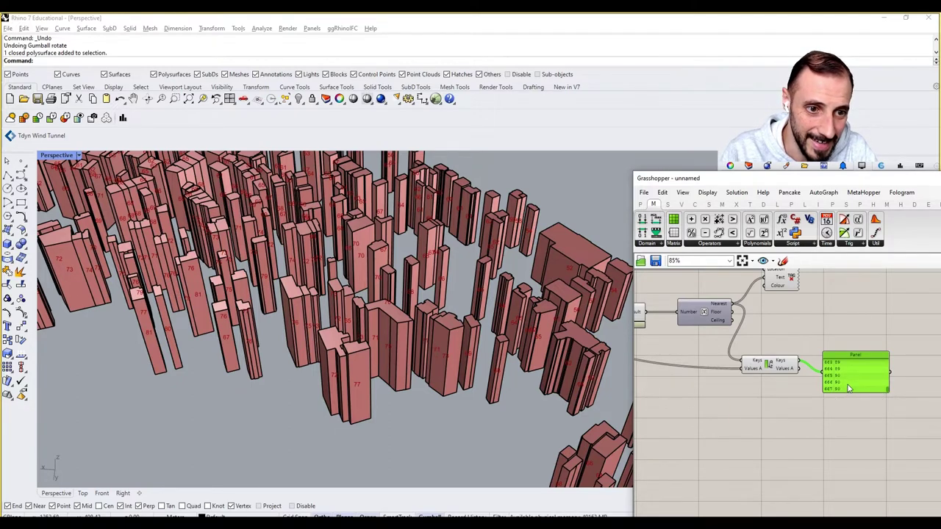
{"action": "key", "text": "Delete"}
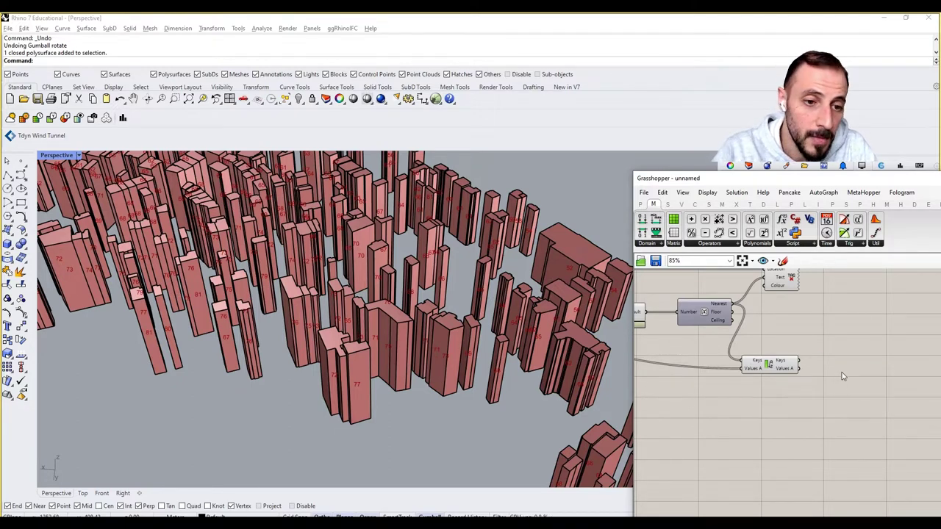
Add a List Item component beside Sort List and connect the sorted Values A output to its List input.
{"action": "right_click_drag", "start_coordinate": [843, 376], "coordinate": [829, 407]}
{"action": "double_click", "coordinate": [825, 380]}
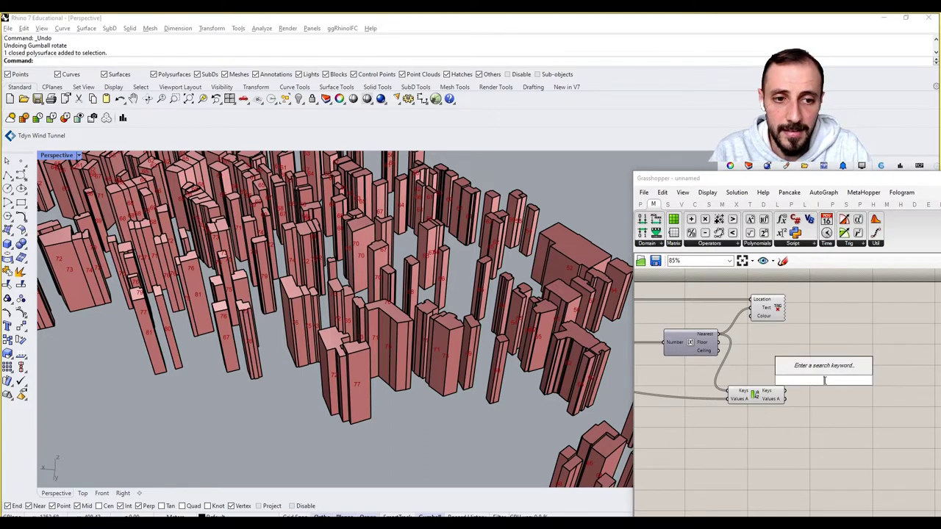
{"action": "key", "text": "Escape"}
{"action": "double_click", "coordinate": [820, 380]}
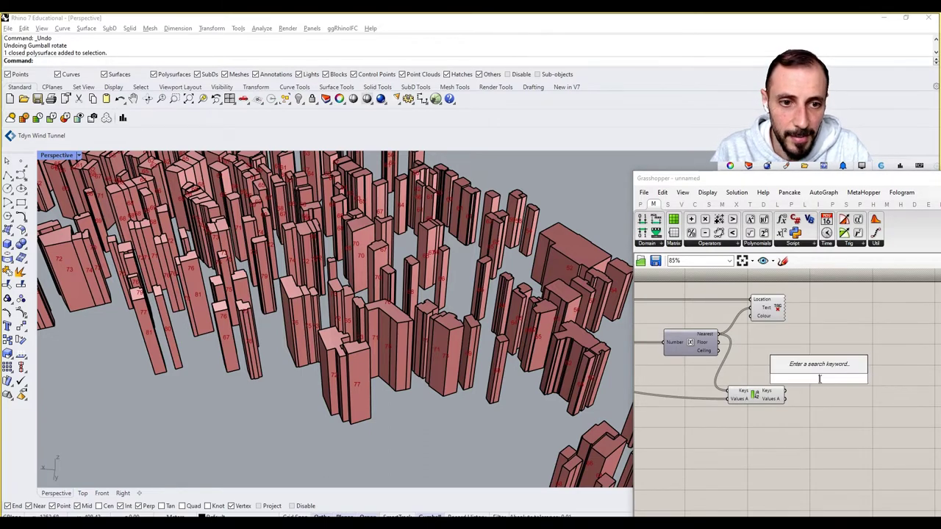
{"action": "type", "text": "list item"}
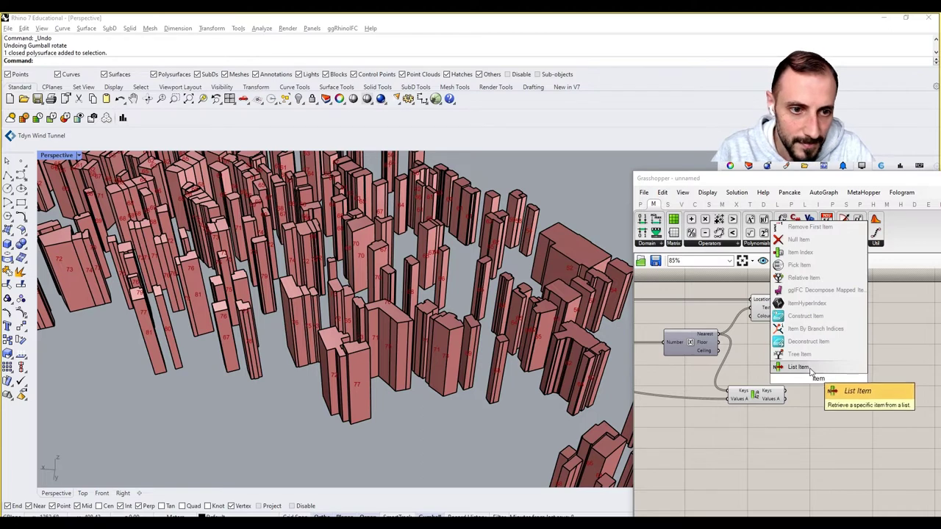
{"action": "key", "text": "Return"}
{"action": "left_click_drag", "start_coordinate": [786, 399], "coordinate": [821, 392]}
{"action": "mouse_move", "coordinate": [845, 392]}
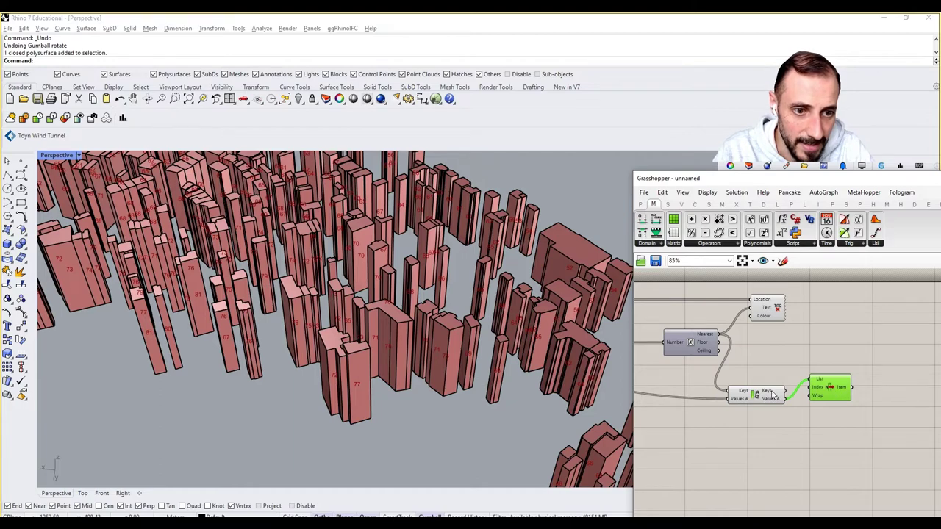
{"action": "scroll", "coordinate": [454, 385], "scroll_direction": "down", "scroll_amount": 7}
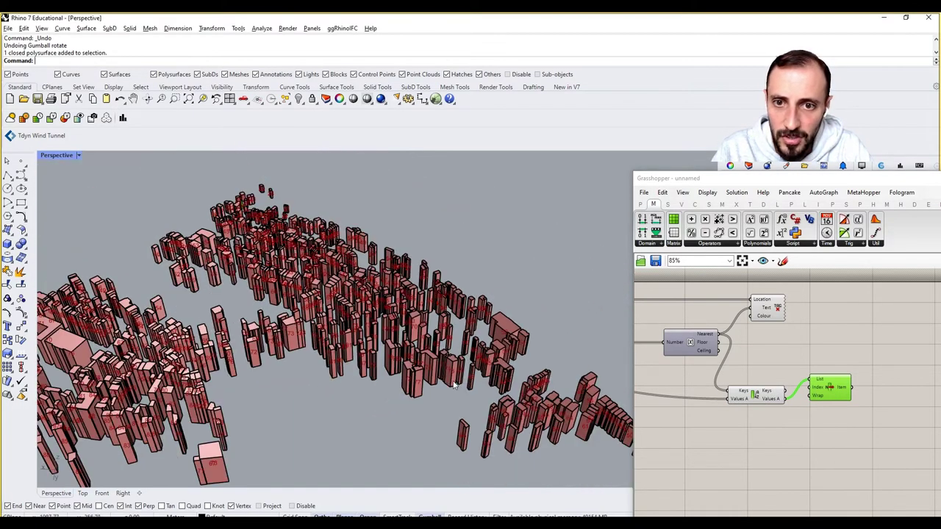
{"action": "scroll", "coordinate": [428, 365], "scroll_direction": "down", "scroll_amount": 6}
{"action": "scroll", "coordinate": [209, 338], "scroll_direction": "up", "scroll_amount": 10}
{"action": "scroll", "coordinate": [209, 337], "scroll_direction": "down", "scroll_amount": 4}
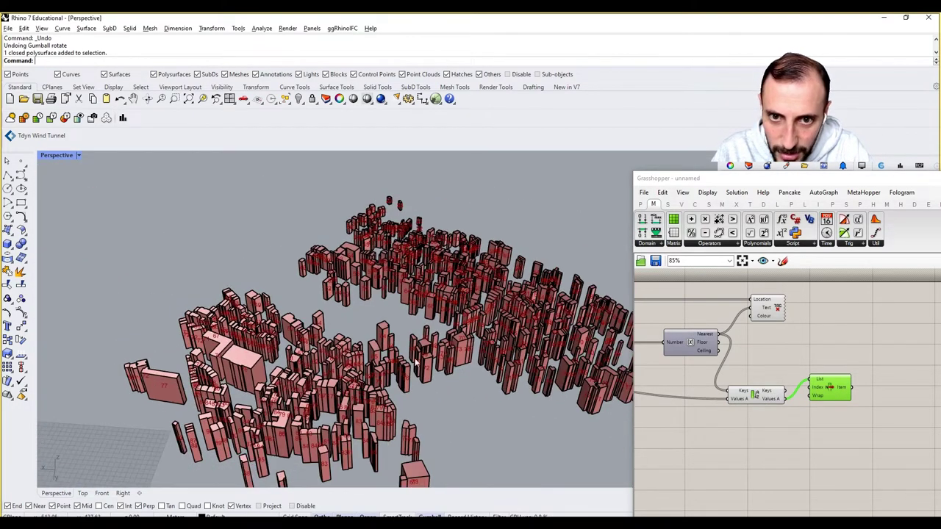
{"action": "right_click_drag", "start_coordinate": [807, 320], "coordinate": [922, 346]}
{"action": "scroll", "coordinate": [613, 343], "scroll_direction": "down", "scroll_amount": 5}
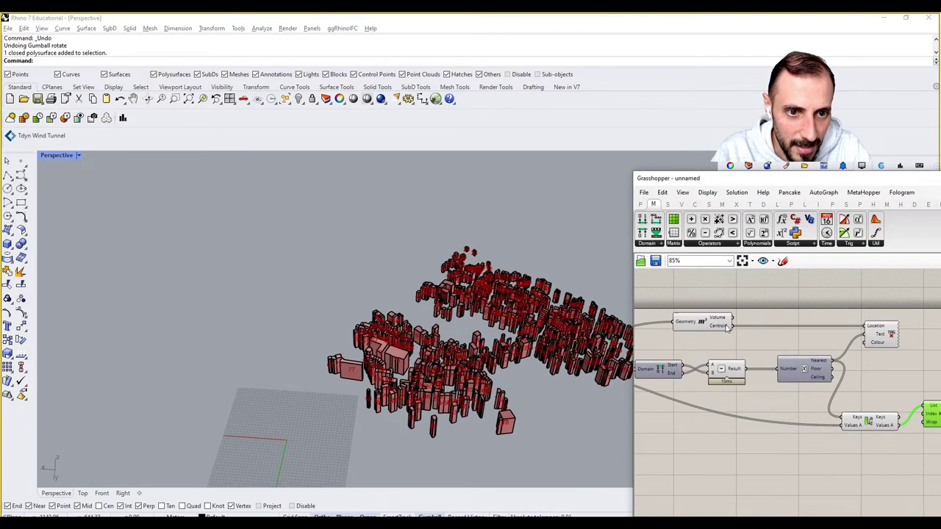
Turn off the viewport preview of the height-extraction components, including Volume and Round, and of Sort List.
{"action": "scroll", "coordinate": [843, 298], "scroll_direction": "down", "scroll_amount": 3}
{"action": "left_click_drag", "start_coordinate": [830, 311], "coordinate": [741, 426]}
{"action": "right_click", "coordinate": [787, 369]}
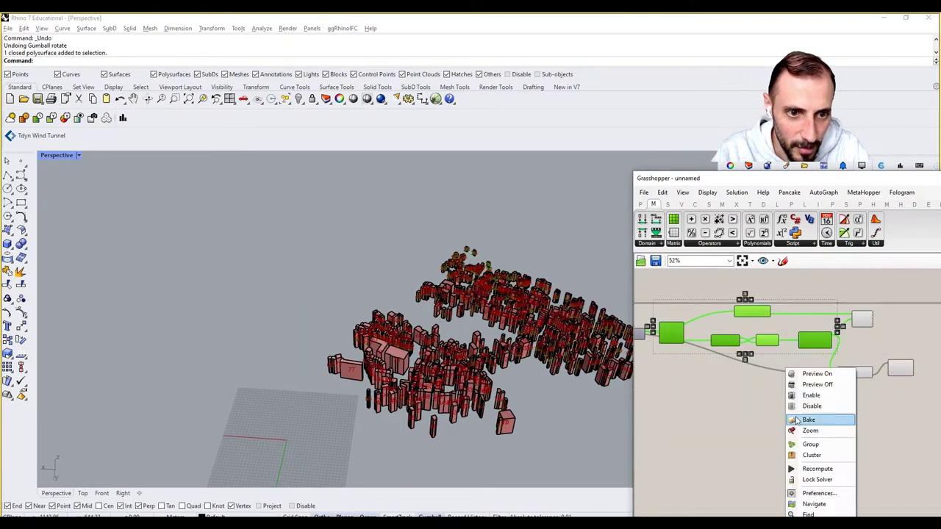
{"action": "left_click", "coordinate": [814, 385]}
{"action": "left_click", "coordinate": [855, 376]}
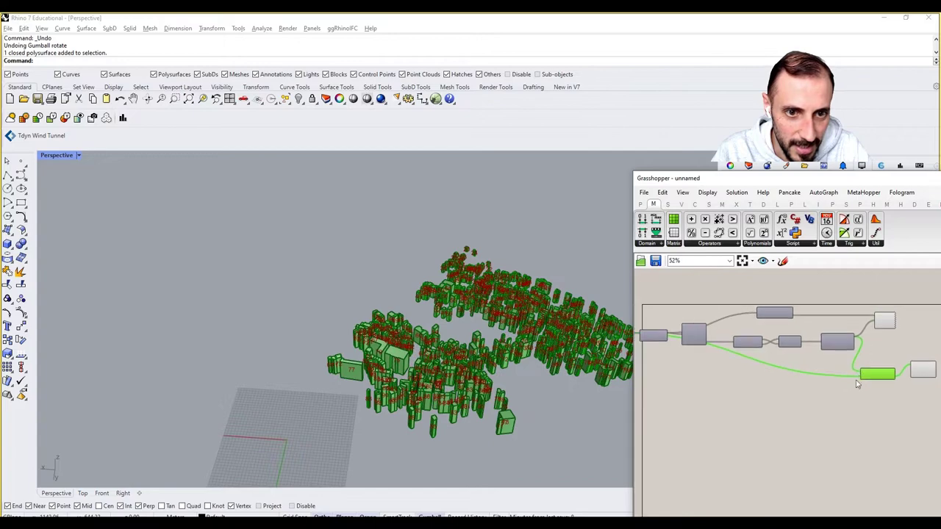
{"action": "right_click", "coordinate": [857, 378]}
{"action": "left_click", "coordinate": [838, 387]}
Highlight the List Item result in the Perspective view and examine the picked building and its height tag up close.
{"action": "right_click_drag", "start_coordinate": [619, 401], "coordinate": [456, 417]}
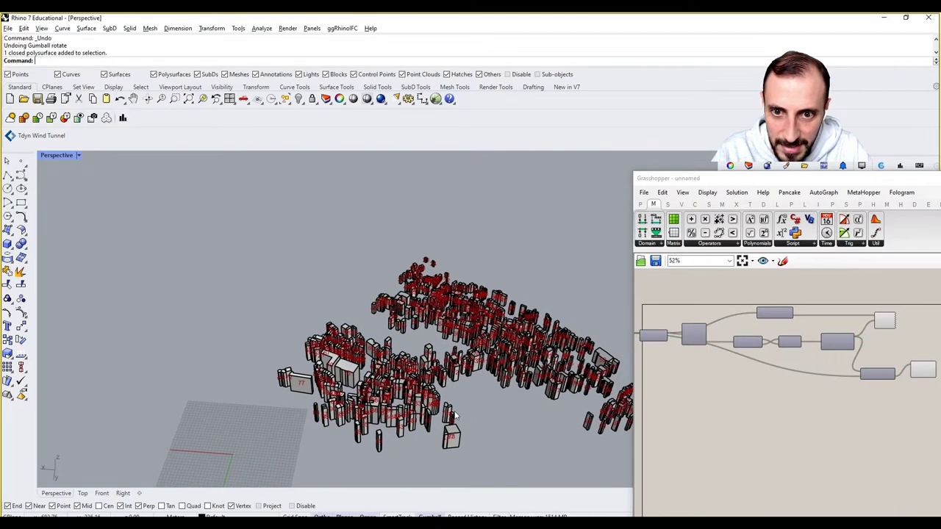
{"action": "right_click_drag", "start_coordinate": [926, 388], "coordinate": [859, 387]}
{"action": "left_click", "coordinate": [858, 367]}
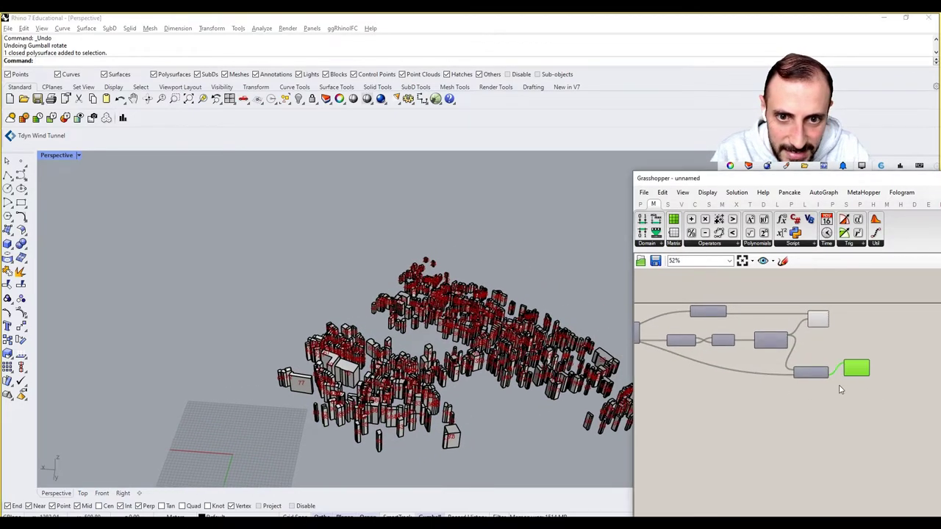
{"action": "scroll", "coordinate": [436, 269], "scroll_direction": "up", "scroll_amount": 5}
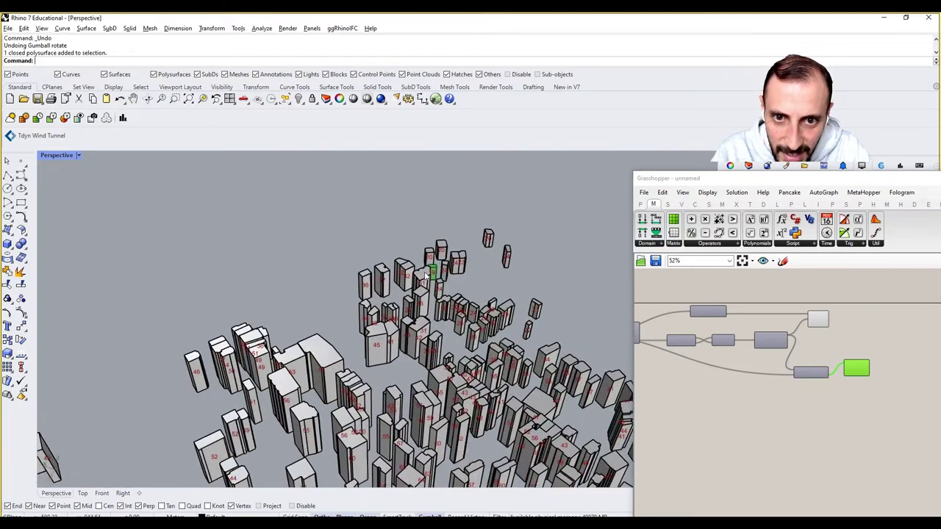
{"action": "left_click", "coordinate": [436, 269]}
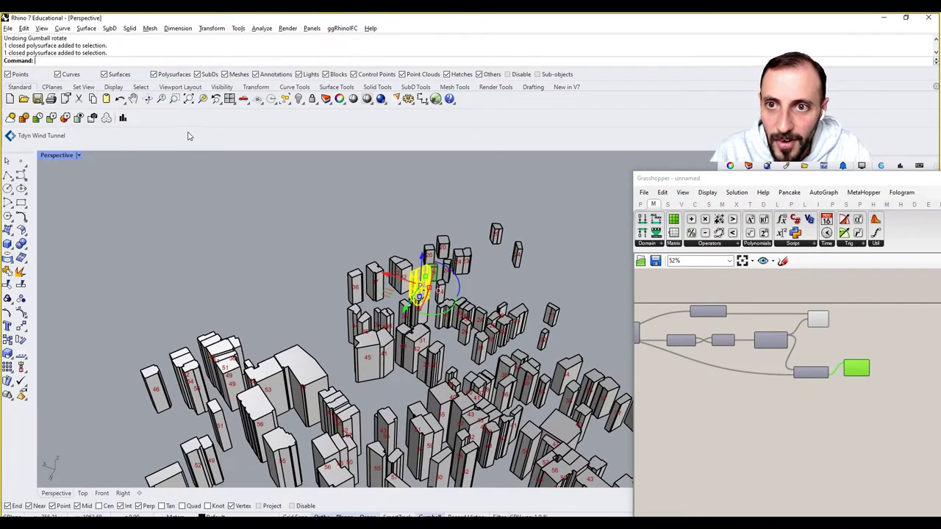
{"action": "left_click", "coordinate": [202, 98]}
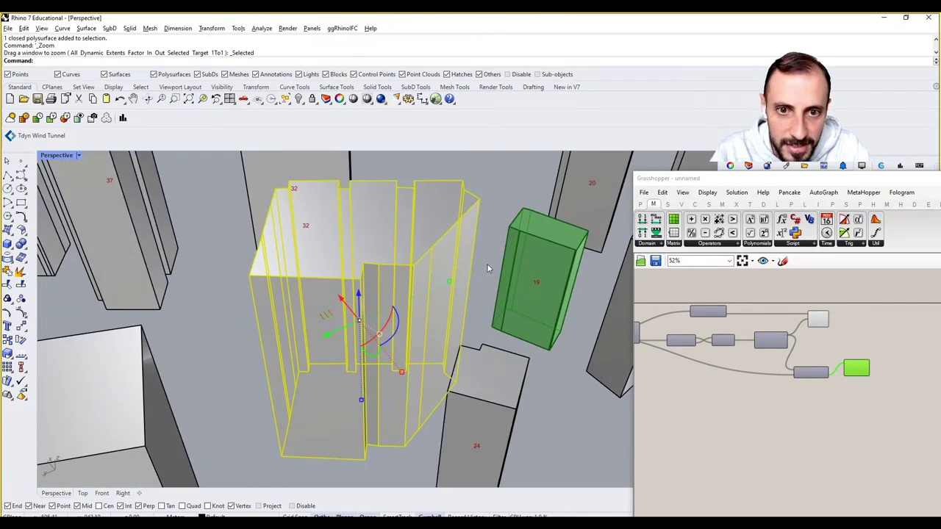
{"action": "left_click", "coordinate": [487, 263]}
{"action": "scroll", "coordinate": [537, 279], "scroll_direction": "up", "scroll_amount": 2}
{"action": "scroll", "coordinate": [537, 281], "scroll_direction": "down", "scroll_amount": 3}
{"action": "left_click", "coordinate": [751, 412]}
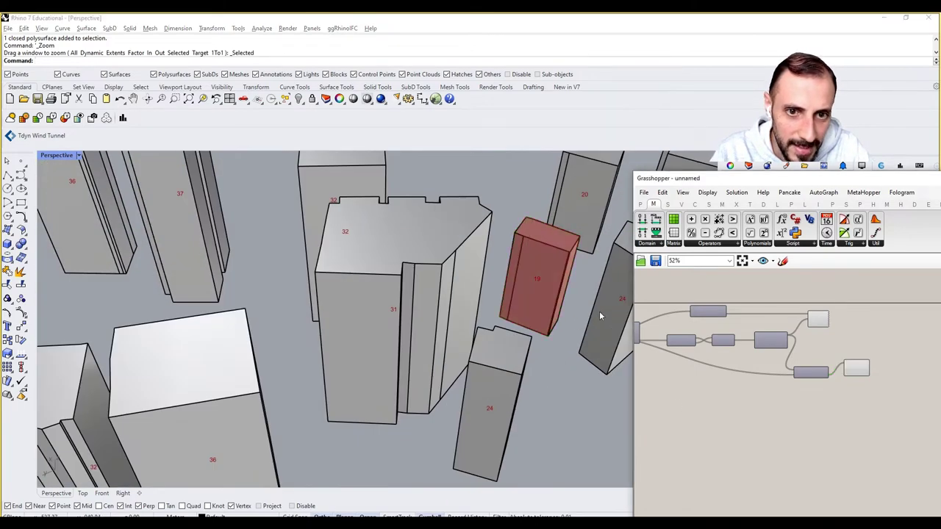
{"action": "scroll", "coordinate": [551, 275], "scroll_direction": "up", "scroll_amount": 1}
{"action": "scroll", "coordinate": [552, 275], "scroll_direction": "up", "scroll_amount": 3}
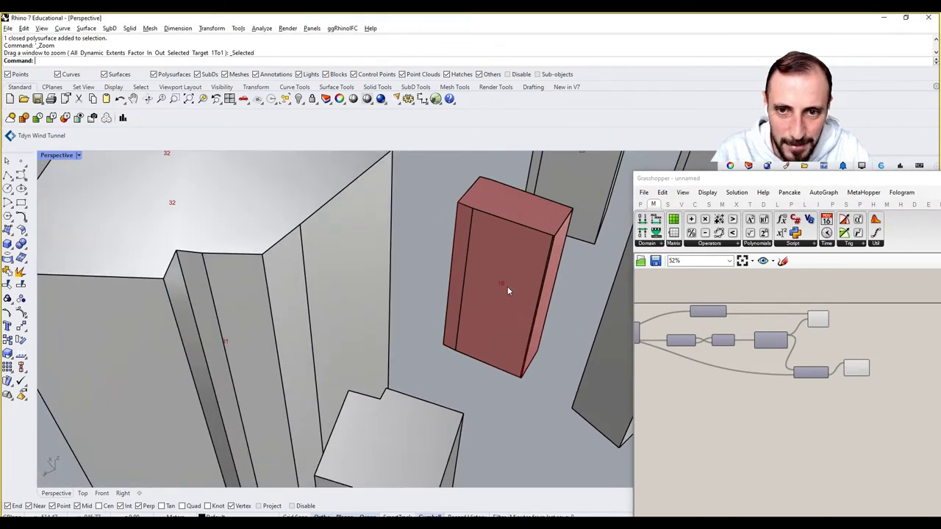
{"action": "scroll", "coordinate": [507, 289], "scroll_direction": "down", "scroll_amount": 4}
{"action": "scroll", "coordinate": [506, 289], "scroll_direction": "up", "scroll_amount": 2}
Add a Concatenate component above the Text Tag and connect Round's Nearest output to Fragment A.
{"action": "scroll", "coordinate": [813, 389], "scroll_direction": "up", "scroll_amount": 5}
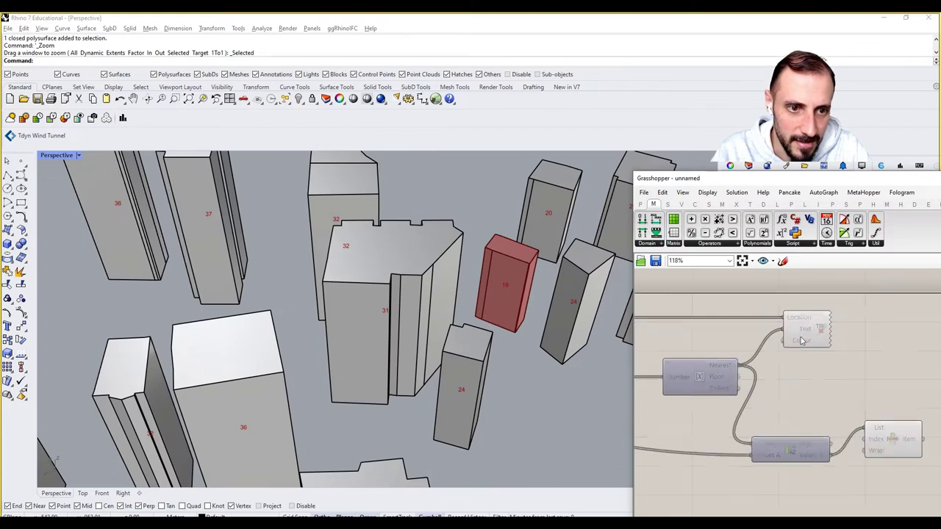
{"action": "double_click", "coordinate": [780, 288]}
{"action": "type", "text": "conc"}
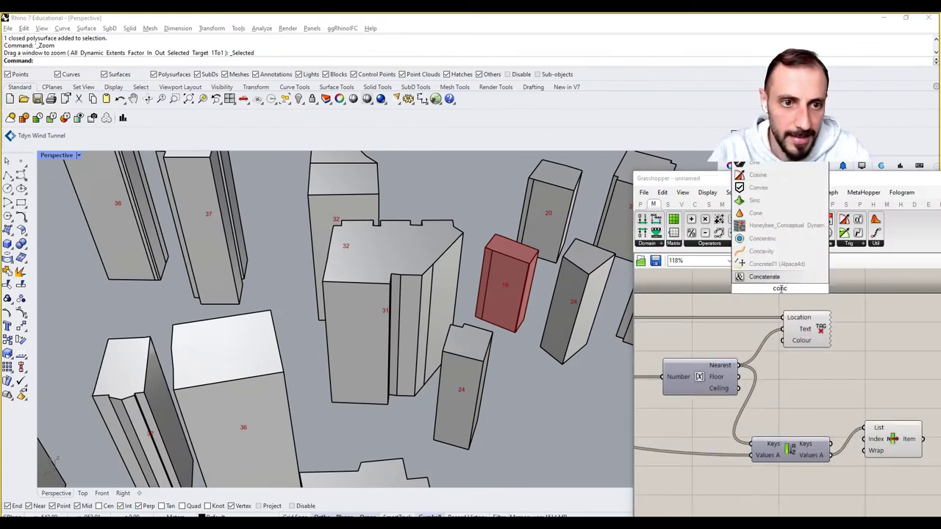
{"action": "left_click", "coordinate": [765, 276]}
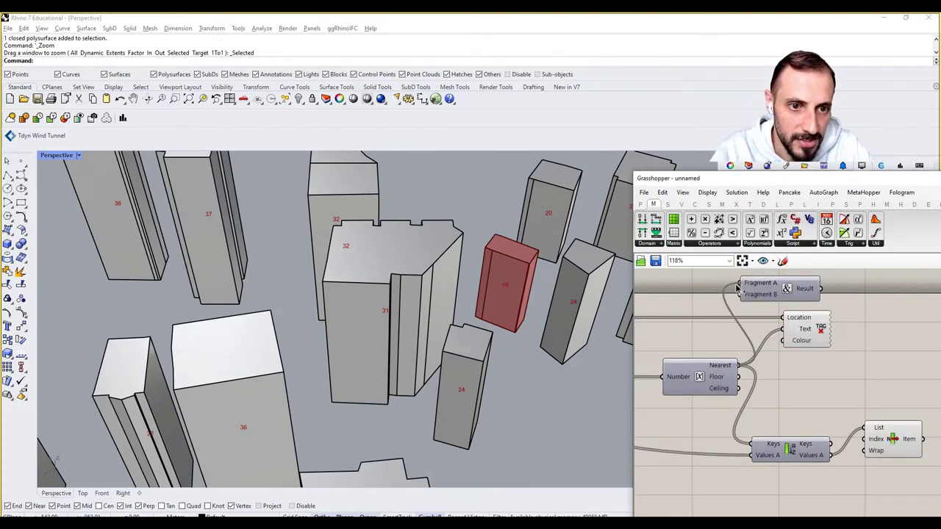
Create a Panel containing the unit suffix " m" and connect it to Concatenate's Fragment B.
{"action": "scroll", "coordinate": [720, 296], "scroll_direction": "up", "scroll_amount": 2}
{"action": "double_click", "coordinate": [680, 297]}
{"action": "type", "text": "panel"}
{"action": "key", "text": "Return"}
{"action": "double_click", "coordinate": [682, 297]}
{"action": "key", "text": "BackSpace"}
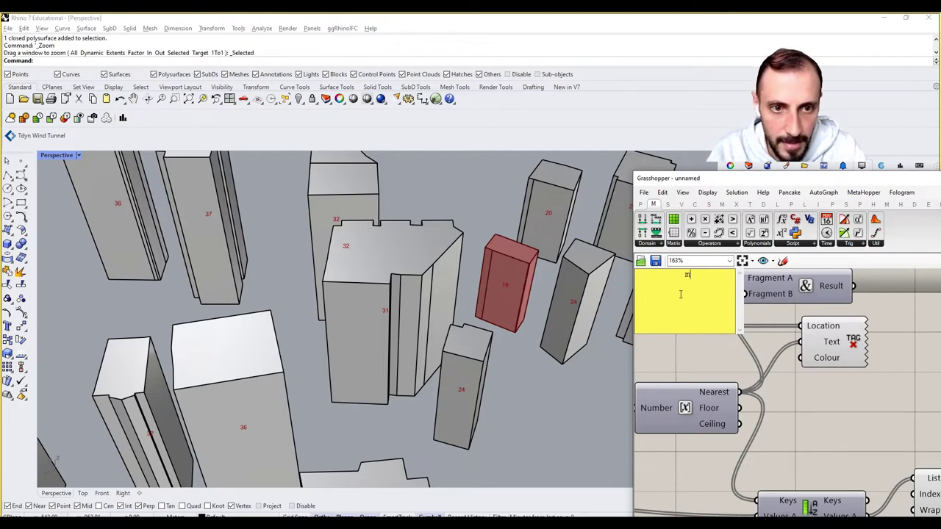
{"action": "left_click", "coordinate": [735, 309]}
{"action": "left_click_drag", "start_coordinate": [722, 293], "coordinate": [752, 298]}
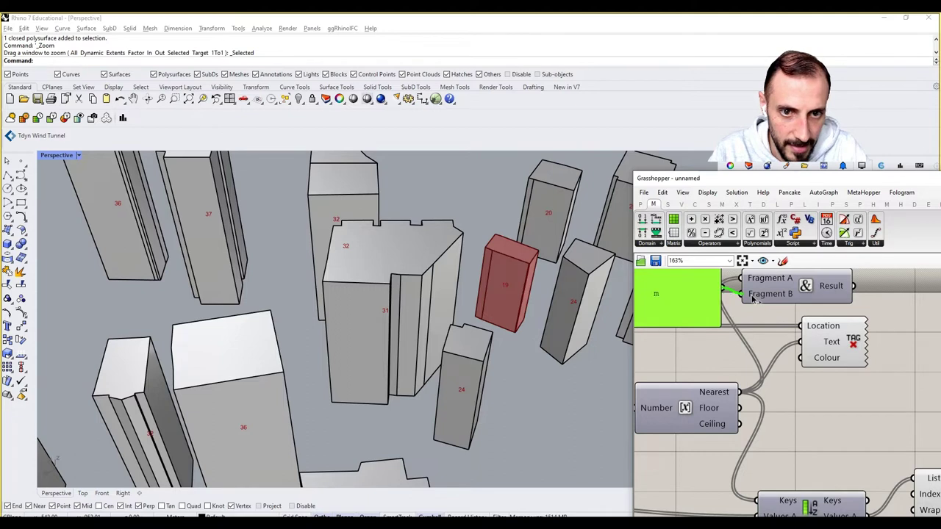
{"action": "right_click_drag", "start_coordinate": [776, 300], "coordinate": [767, 310]}
{"action": "left_click_drag", "start_coordinate": [844, 297], "coordinate": [937, 350]}
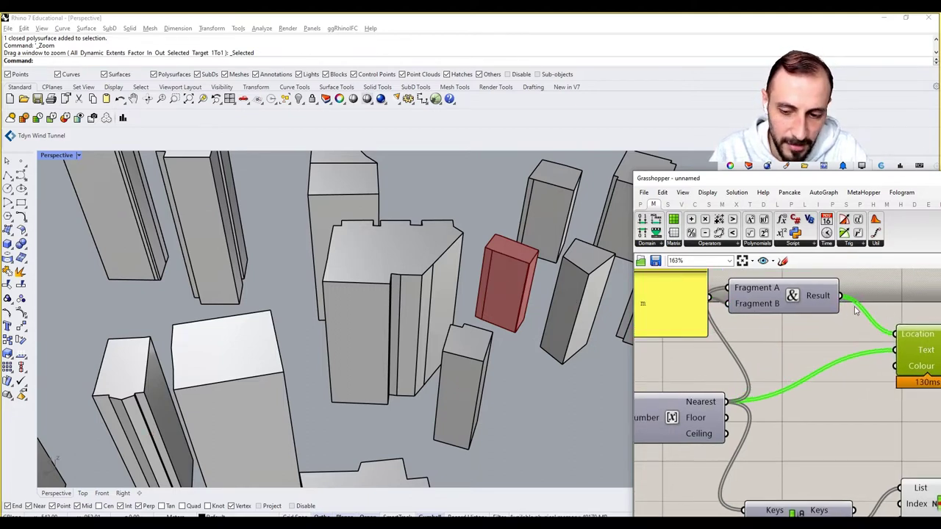
{"action": "key", "text": "ctrl+z"}
{"action": "key", "text": "ctrl+z"}
Feed Concatenate's Result into the Text Tag's Text input and rearrange the Volume, Panel and Concatenate components tidily.
{"action": "left_click_drag", "start_coordinate": [842, 297], "coordinate": [912, 297]}
{"action": "right_click_drag", "start_coordinate": [850, 328], "coordinate": [868, 383]}
{"action": "scroll", "coordinate": [879, 382], "scroll_direction": "down", "scroll_amount": 3}
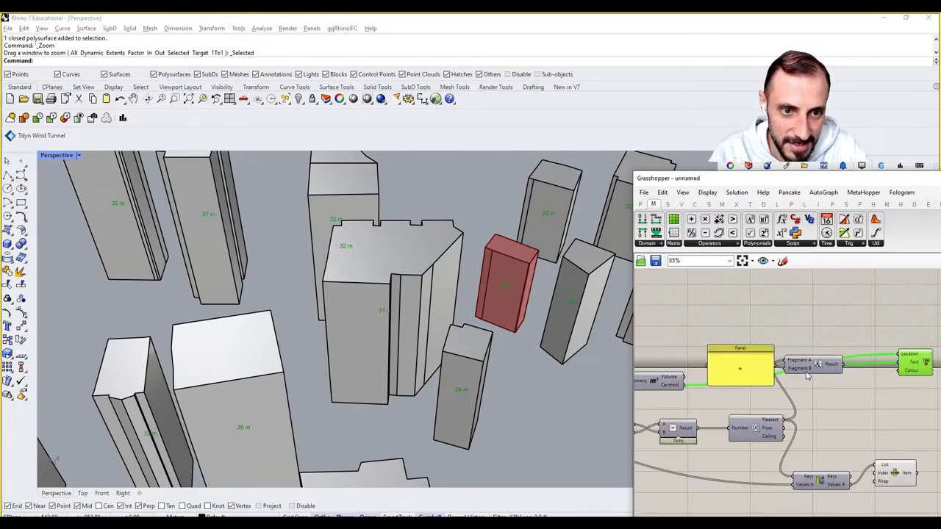
{"action": "left_click_drag", "start_coordinate": [815, 369], "coordinate": [828, 402]}
{"action": "left_click_drag", "start_coordinate": [740, 372], "coordinate": [748, 410]}
{"action": "left_click_drag", "start_coordinate": [669, 381], "coordinate": [753, 333]}
{"action": "left_click_drag", "start_coordinate": [752, 403], "coordinate": [756, 368]}
{"action": "left_click_drag", "start_coordinate": [829, 404], "coordinate": [842, 381]}
{"action": "right_click_drag", "start_coordinate": [825, 374], "coordinate": [809, 372]}
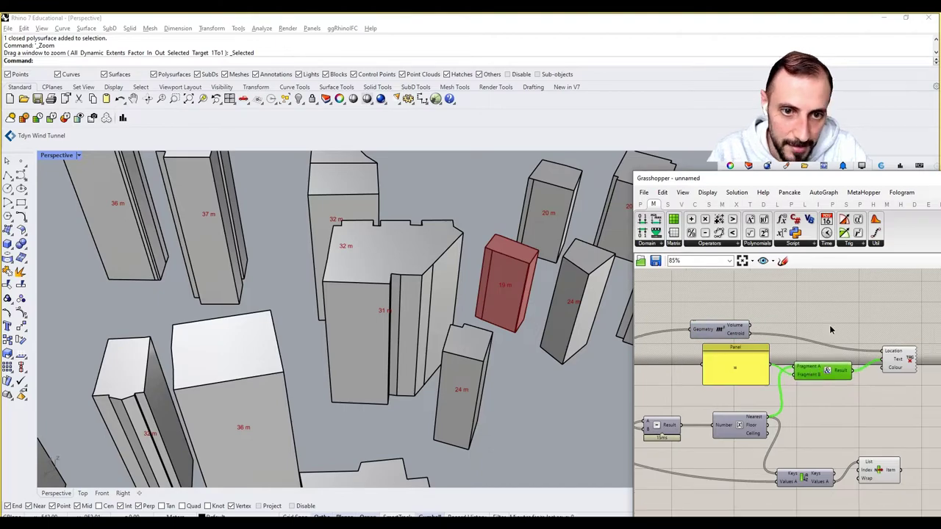
Move Sort List and List Item slightly down on the canvas and align List Item with Sort List.
{"action": "scroll", "coordinate": [831, 330], "scroll_direction": "down", "scroll_amount": 3}
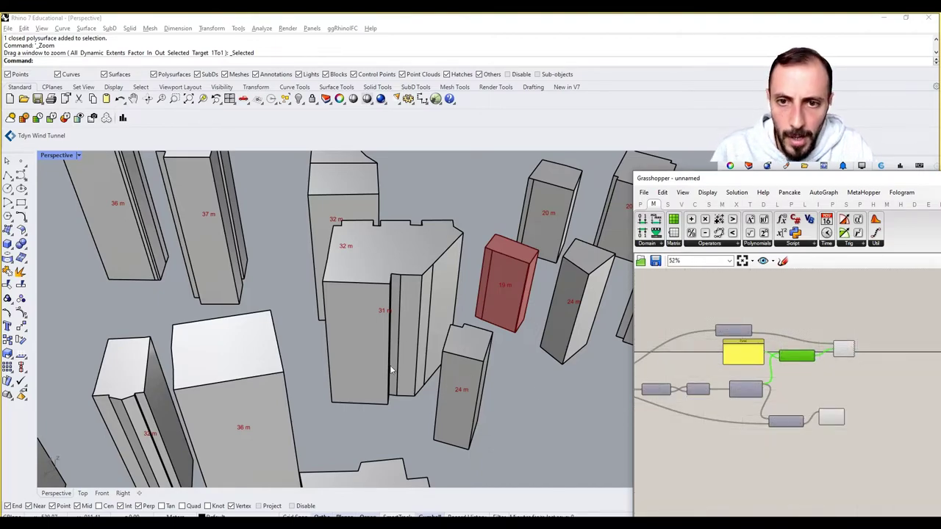
{"action": "scroll", "coordinate": [435, 363], "scroll_direction": "down", "scroll_amount": 10}
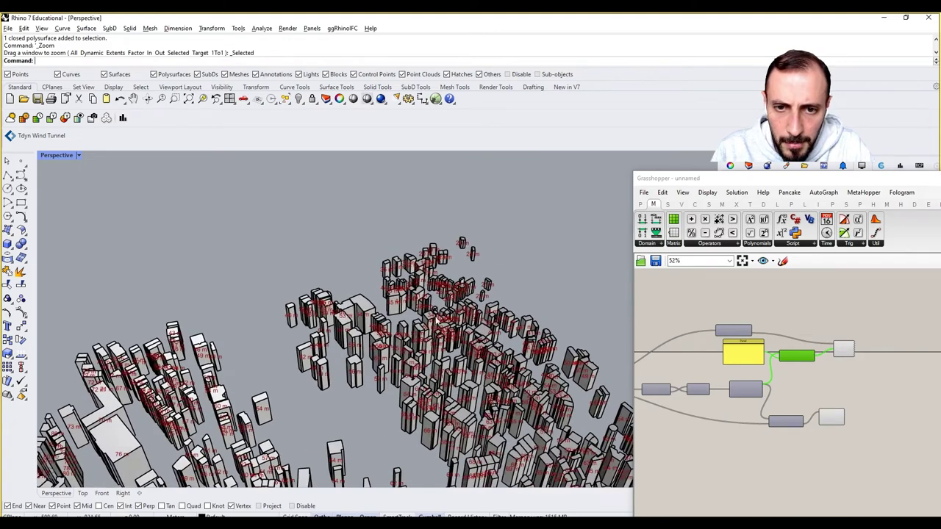
{"action": "scroll", "coordinate": [436, 319], "scroll_direction": "down", "scroll_amount": 5}
{"action": "scroll", "coordinate": [368, 360], "scroll_direction": "up", "scroll_amount": 2}
{"action": "right_click_drag", "start_coordinate": [333, 380], "coordinate": [383, 342]}
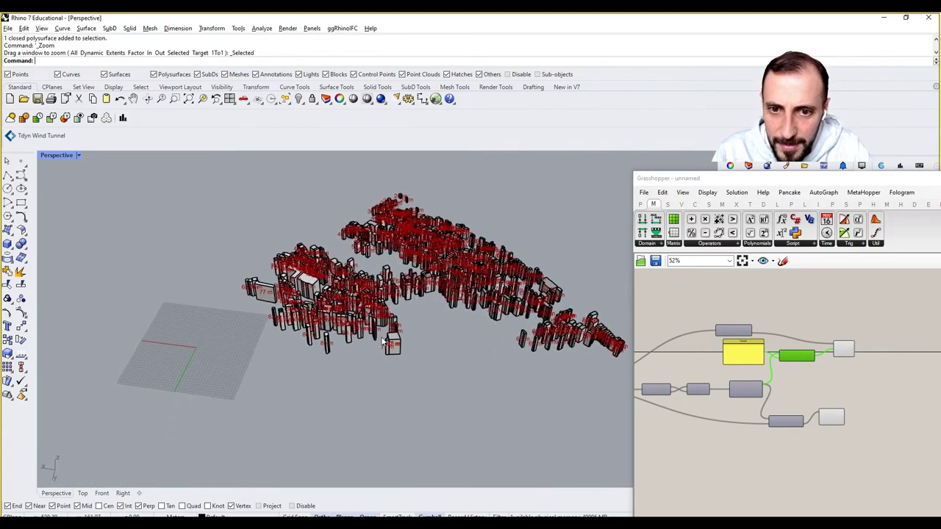
{"action": "scroll", "coordinate": [864, 390], "scroll_direction": "up", "scroll_amount": 3}
{"action": "left_click_drag", "start_coordinate": [857, 397], "coordinate": [763, 457]}
{"action": "left_click_drag", "start_coordinate": [763, 444], "coordinate": [768, 450]}
{"action": "left_click", "coordinate": [818, 417]}
{"action": "left_click_drag", "start_coordinate": [836, 436], "coordinate": [836, 445]}
{"action": "left_click", "coordinate": [835, 414]}
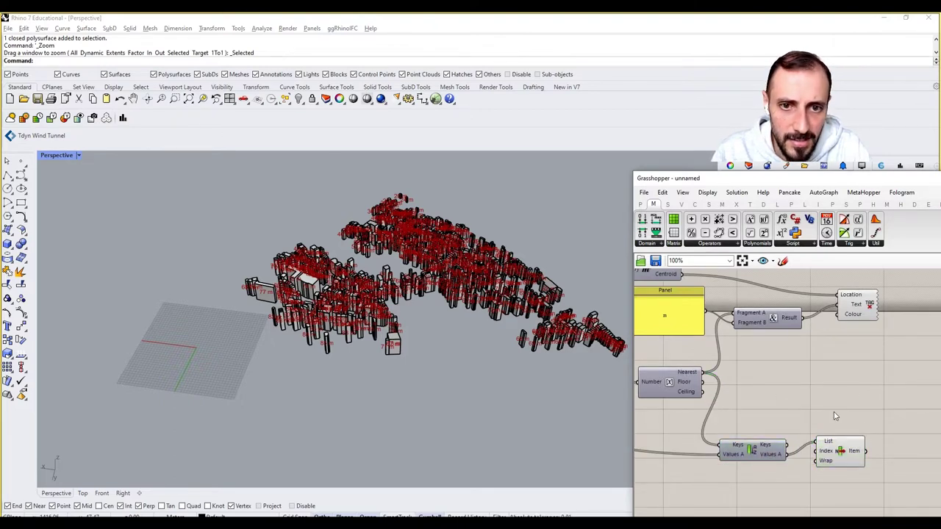
Add a Construct Point component and place it below List Item.
{"action": "right_click_drag", "start_coordinate": [834, 416], "coordinate": [825, 416]}
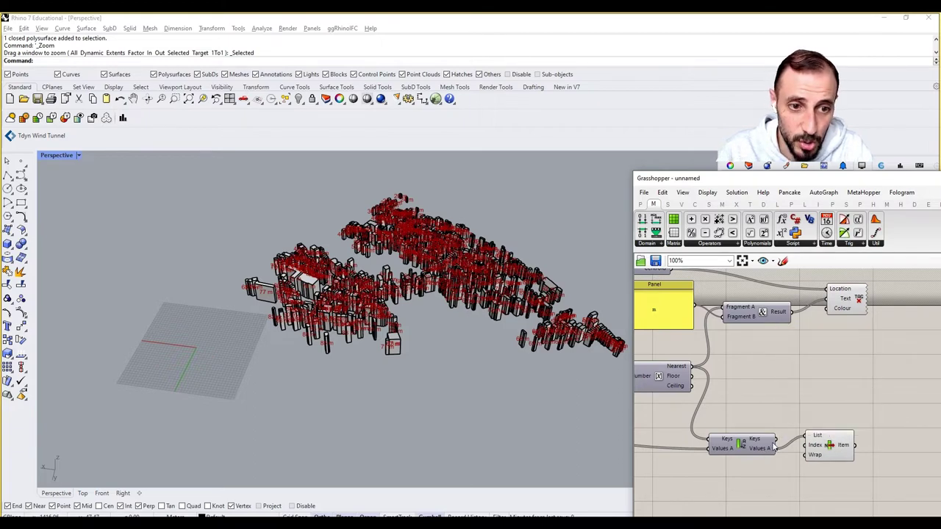
{"action": "double_click", "coordinate": [825, 396]}
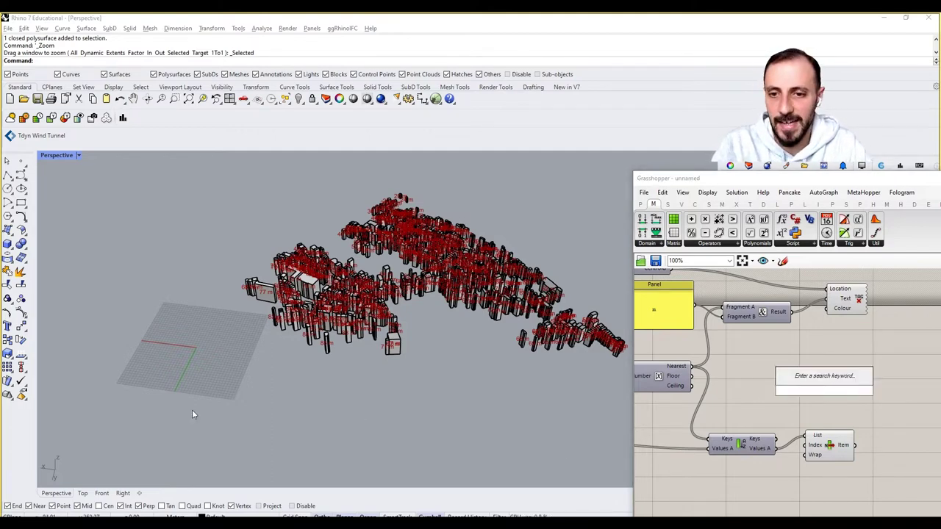
{"action": "scroll", "coordinate": [201, 409], "scroll_direction": "down", "scroll_amount": 5}
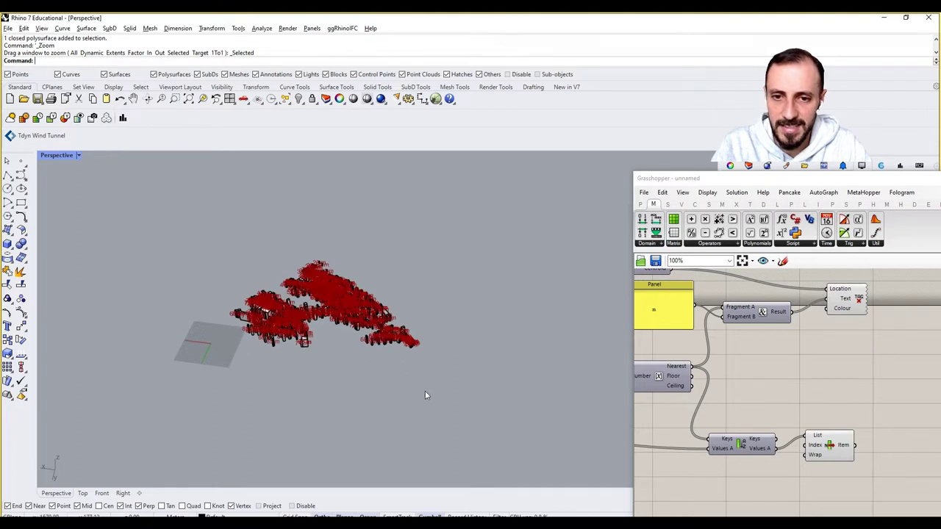
{"action": "double_click", "coordinate": [824, 383]}
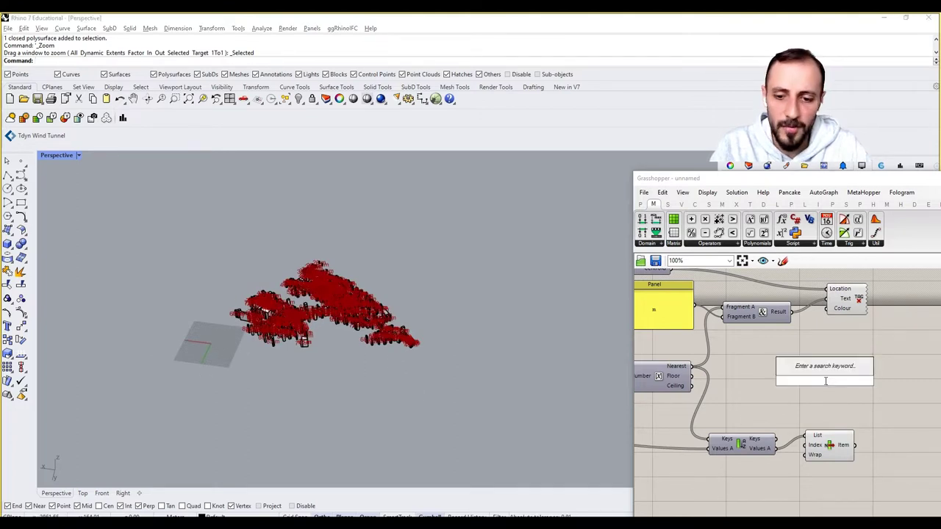
{"action": "type", "text": "xyz"}
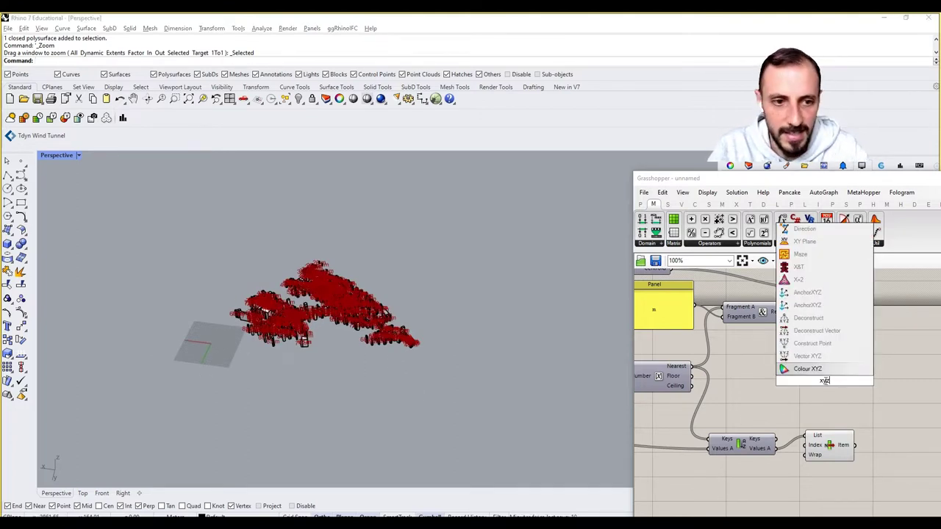
{"action": "left_click", "coordinate": [823, 344]}
{"action": "left_click_drag", "start_coordinate": [830, 379], "coordinate": [904, 403]}
{"action": "right_click_drag", "start_coordinate": [897, 400], "coordinate": [899, 375]}
{"action": "left_click_drag", "start_coordinate": [898, 375], "coordinate": [894, 473]}
Select all the buildings in the Perspective view and move them a little along the Y axis.
{"action": "right_click_drag", "start_coordinate": [364, 403], "coordinate": [359, 413]}
{"action": "left_click_drag", "start_coordinate": [183, 223], "coordinate": [498, 423]}
{"action": "left_click_drag", "start_coordinate": [331, 314], "coordinate": [335, 314]}
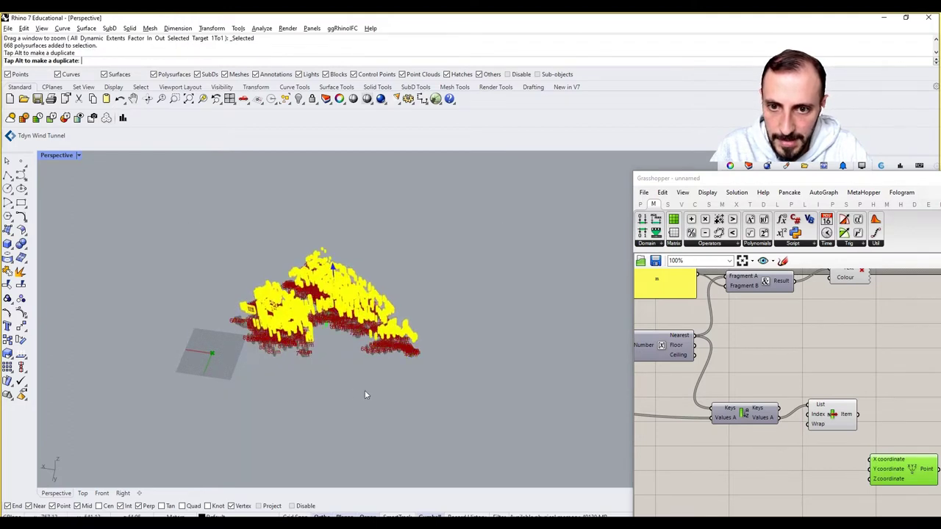
Add a Unit X component in front of Construct Point.
{"action": "double_click", "coordinate": [789, 474]}
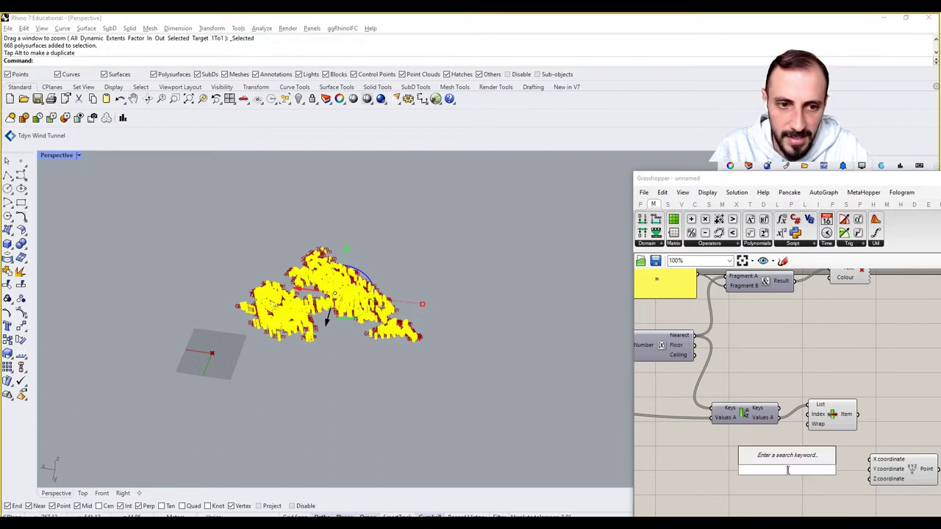
{"action": "type", "text": "x"}
{"action": "left_click", "coordinate": [775, 434]}
{"action": "mouse_move", "coordinate": [366, 379]}
{"action": "right_mouse_down"}
{"action": "mouse_move", "coordinate": [380, 378]}
{"action": "mouse_move", "coordinate": [369, 380]}
{"action": "right_mouse_up"}
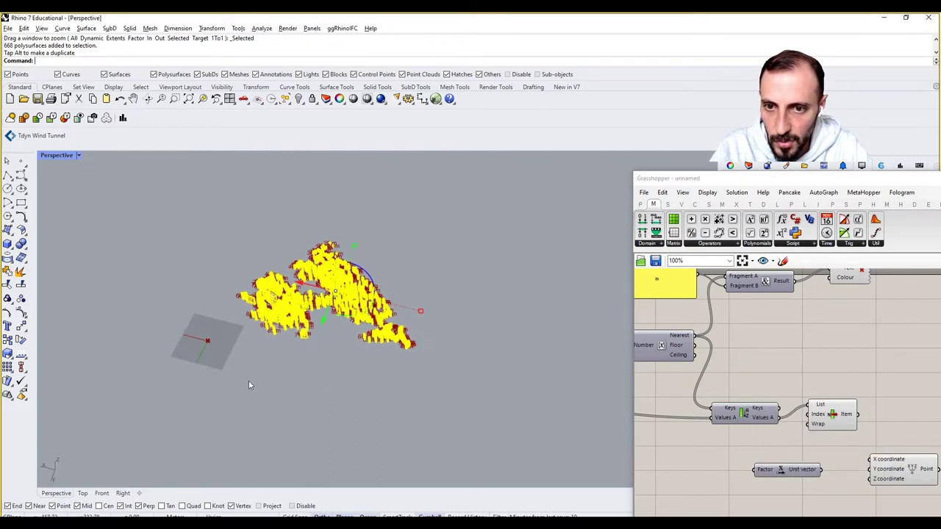
Add a Series component below Sort List as the source of evenly spaced coordinates.
{"action": "double_click", "coordinate": [710, 466]}
{"action": "type", "text": "ser"}
{"action": "left_click", "coordinate": [694, 453]}
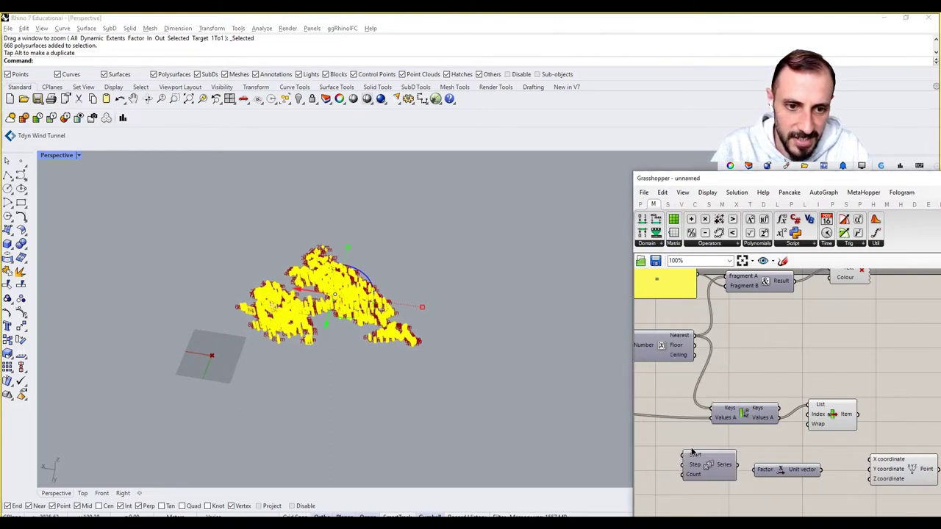
{"action": "right_click_drag", "start_coordinate": [726, 466], "coordinate": [761, 444]}
{"action": "left_click_drag", "start_coordinate": [761, 444], "coordinate": [758, 452]}
{"action": "right_click_drag", "start_coordinate": [679, 450], "coordinate": [711, 443]}
Replace the slider feeding the Series Step input with a new Number Slider set to 50.
{"action": "double_click", "coordinate": [708, 442]}
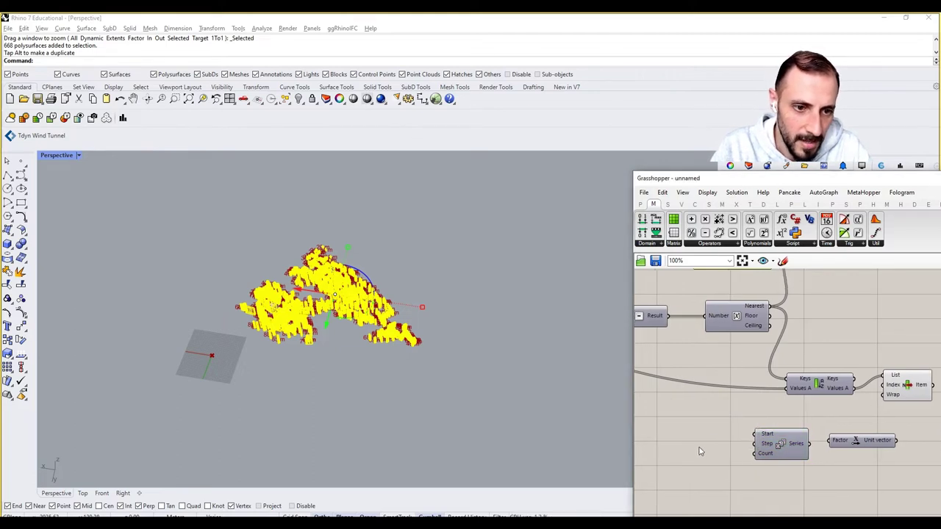
{"action": "double_click", "coordinate": [700, 447]}
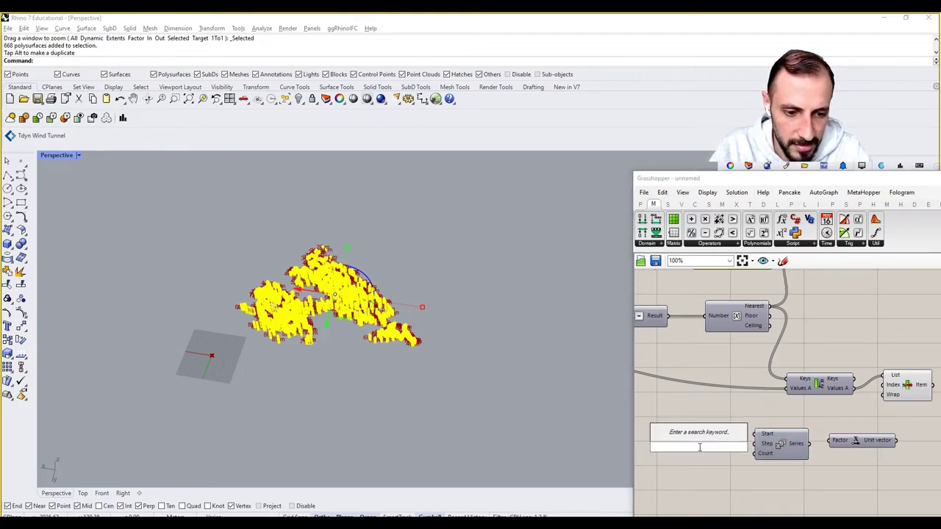
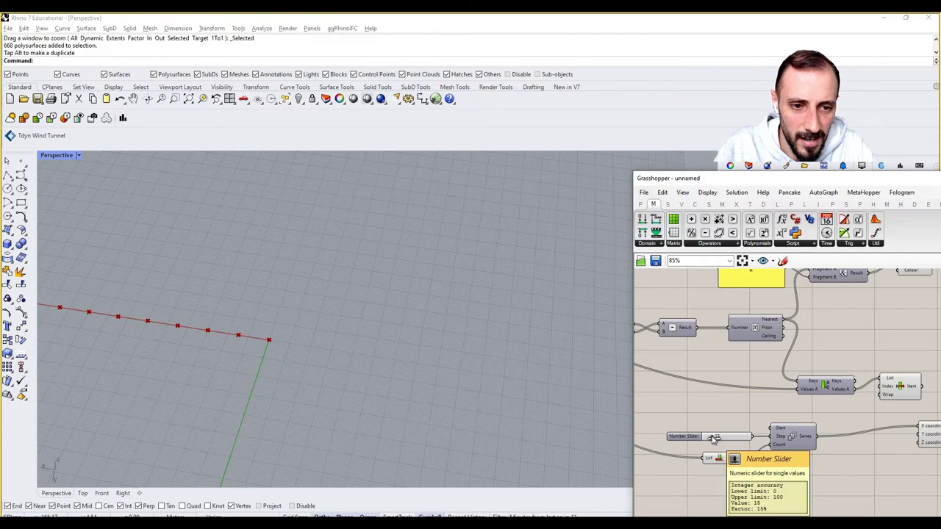
{"action": "double_click", "coordinate": [721, 428]}
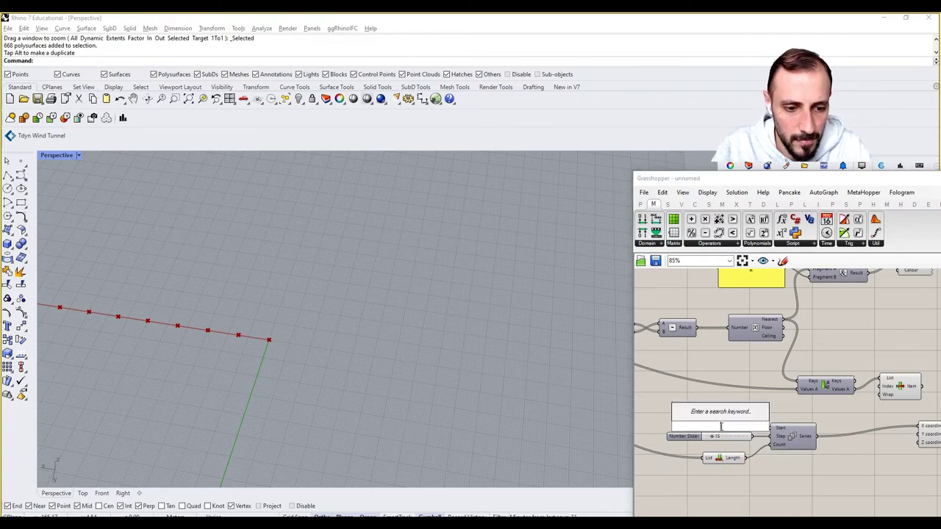
{"action": "type", "text": "50"}
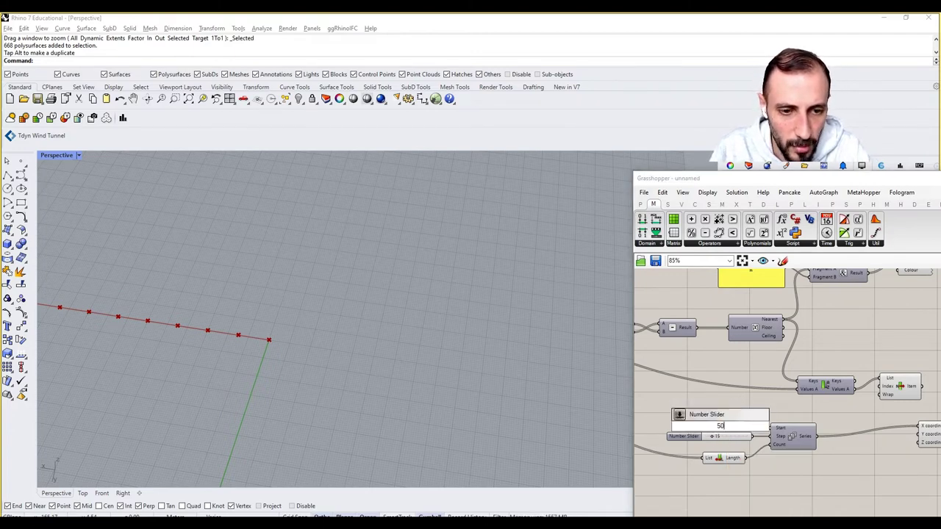
{"action": "key", "text": "Return"}
{"action": "left_click", "coordinate": [729, 439]}
{"action": "key", "text": "Delete"}
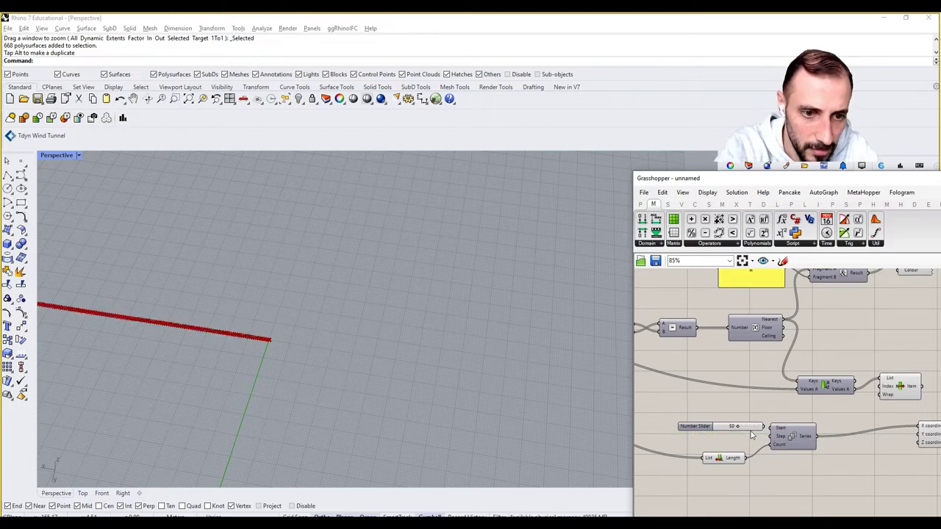
{"action": "left_click_drag", "start_coordinate": [752, 428], "coordinate": [787, 442]}
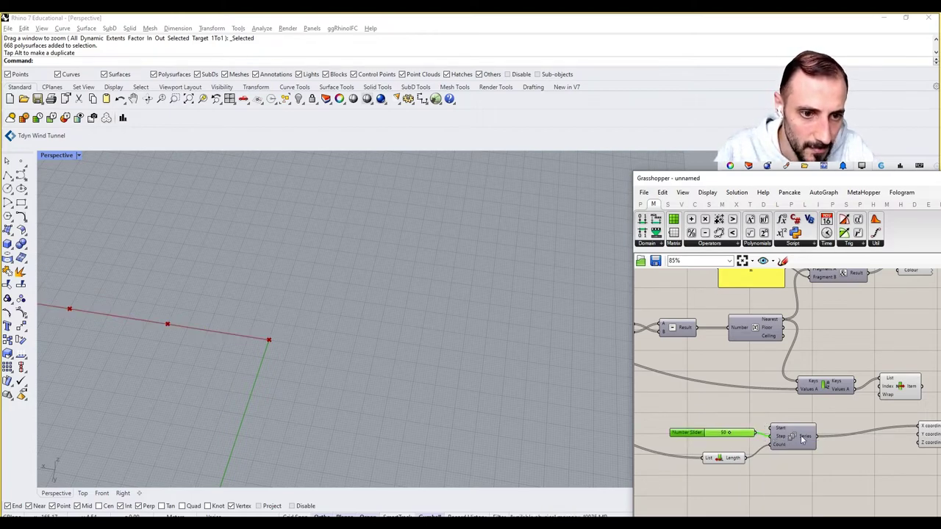
Deselect the buildings and examine the spacing and direction of the generated points relative to them in the Perspective view.
{"action": "right_click_drag", "start_coordinate": [860, 442], "coordinate": [782, 444]}
{"action": "mouse_move", "coordinate": [888, 437]}
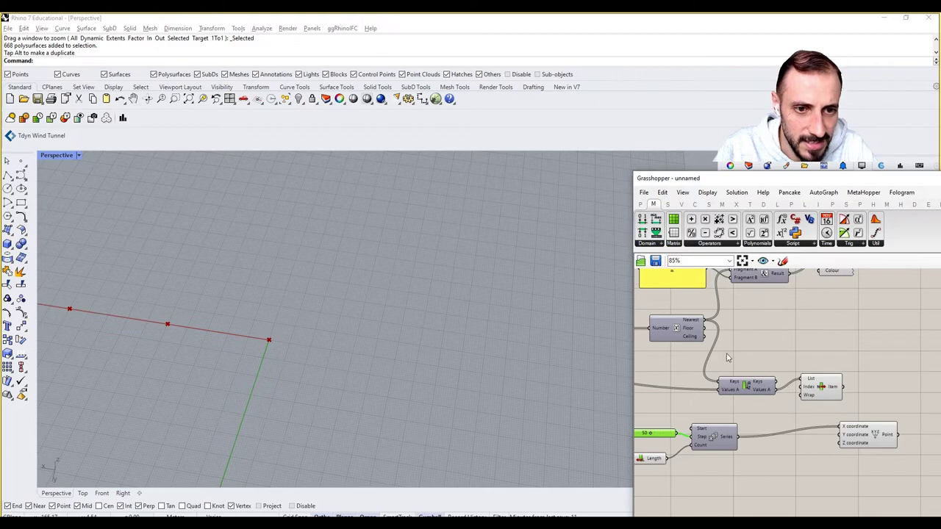
{"action": "mouse_move", "coordinate": [771, 393]}
{"action": "scroll", "coordinate": [377, 352], "scroll_direction": "down", "scroll_amount": 6}
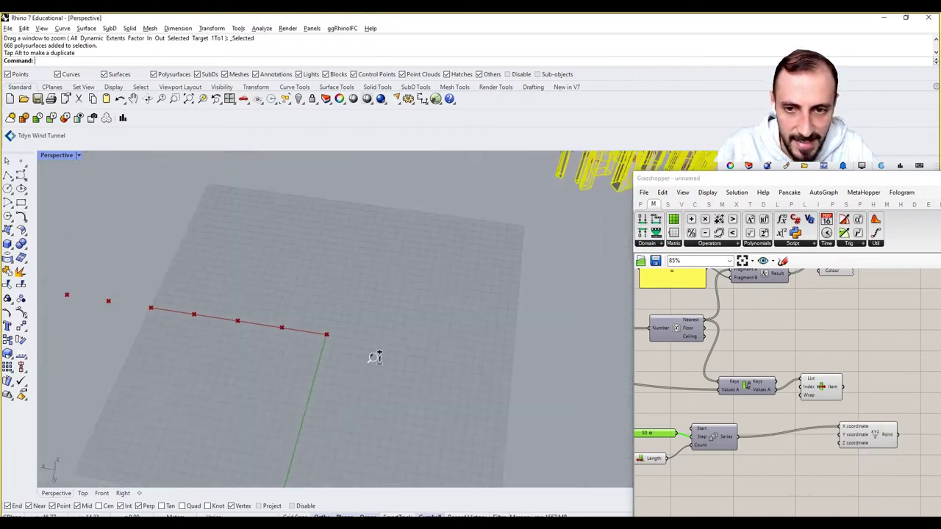
{"action": "key", "text": "Escape"}
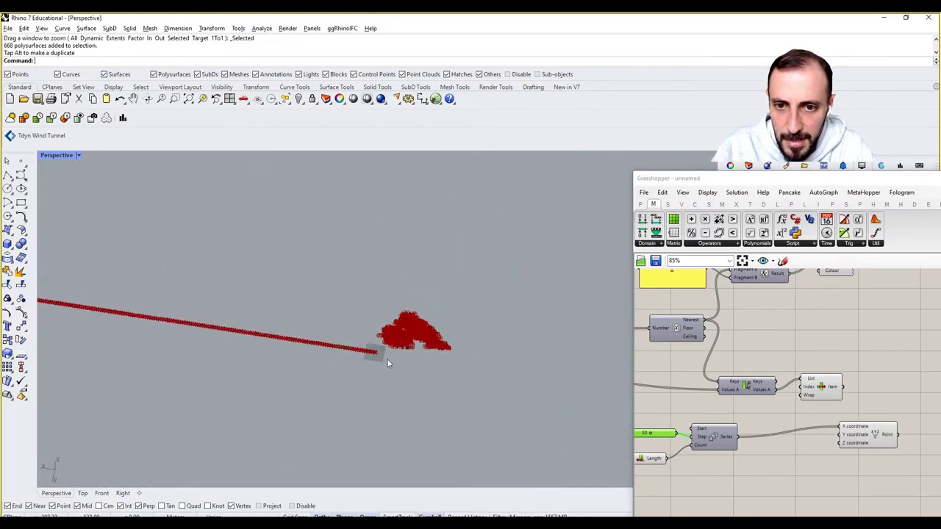
{"action": "scroll", "coordinate": [385, 352], "scroll_direction": "up", "scroll_amount": 5}
{"action": "right_click_drag", "start_coordinate": [750, 435], "coordinate": [796, 431]}
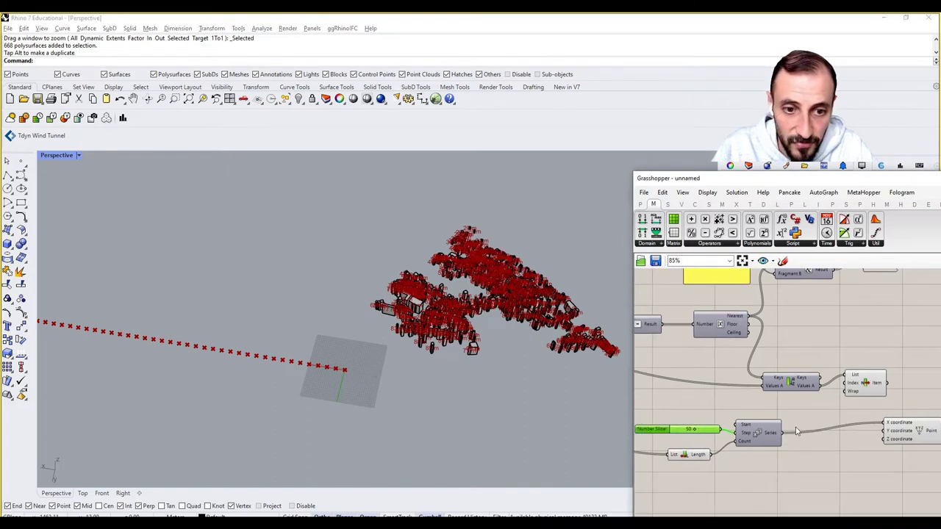
{"action": "right_click_drag", "start_coordinate": [710, 428], "coordinate": [762, 425]}
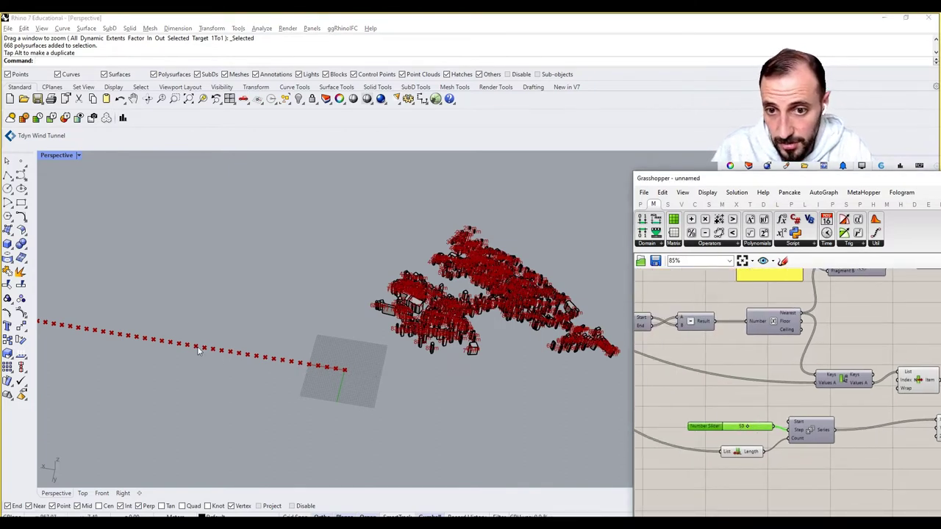
Insert a Negative component between the number slider and the Series Step input to reverse the direction of the points.
{"action": "left_click", "coordinate": [704, 405]}
{"action": "double_click", "coordinate": [705, 405]}
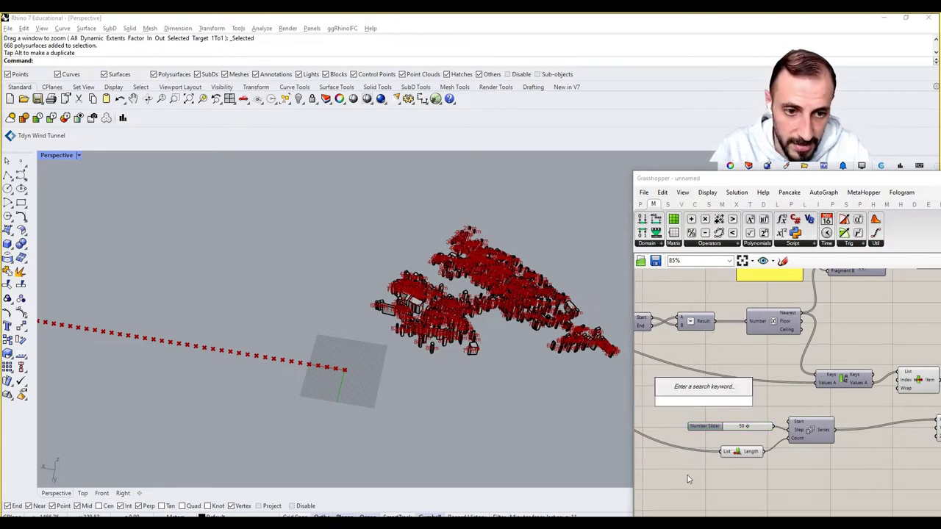
{"action": "left_click", "coordinate": [722, 428]}
{"action": "double_click", "coordinate": [720, 411]}
{"action": "type", "text": "neg"}
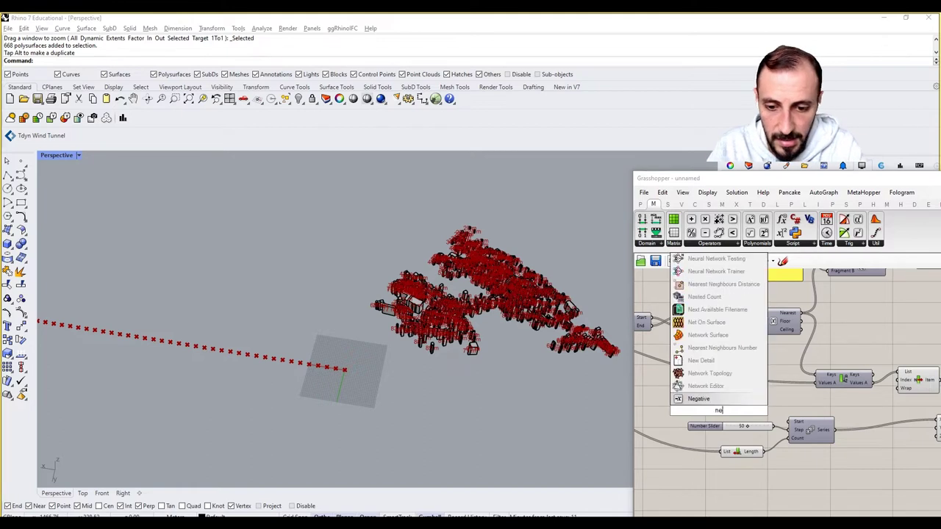
{"action": "left_click", "coordinate": [726, 404]}
{"action": "left_click_drag", "start_coordinate": [724, 426], "coordinate": [697, 412]}
{"action": "left_click_drag", "start_coordinate": [720, 414], "coordinate": [790, 432]}
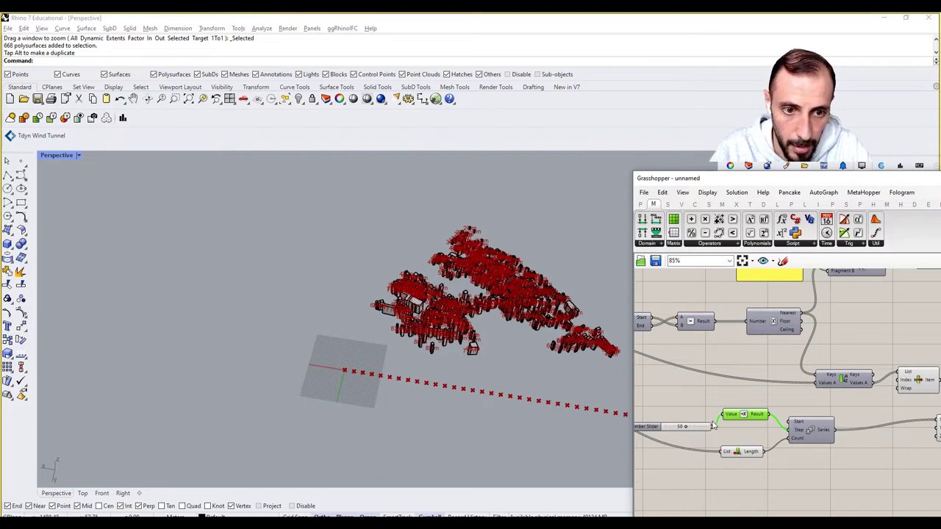
Tidy the layout by repositioning the number slider, Negative, List Length and Series components so their wires are clear.
{"action": "mouse_move", "coordinate": [701, 427]}
{"action": "left_mouse_down"}
{"action": "mouse_move", "coordinate": [702, 417]}
{"action": "mouse_move", "coordinate": [701, 426]}
{"action": "left_mouse_up"}
{"action": "left_click_drag", "start_coordinate": [702, 421], "coordinate": [703, 415]}
{"action": "left_click", "coordinate": [734, 397]}
{"action": "left_click_drag", "start_coordinate": [748, 452], "coordinate": [739, 458]}
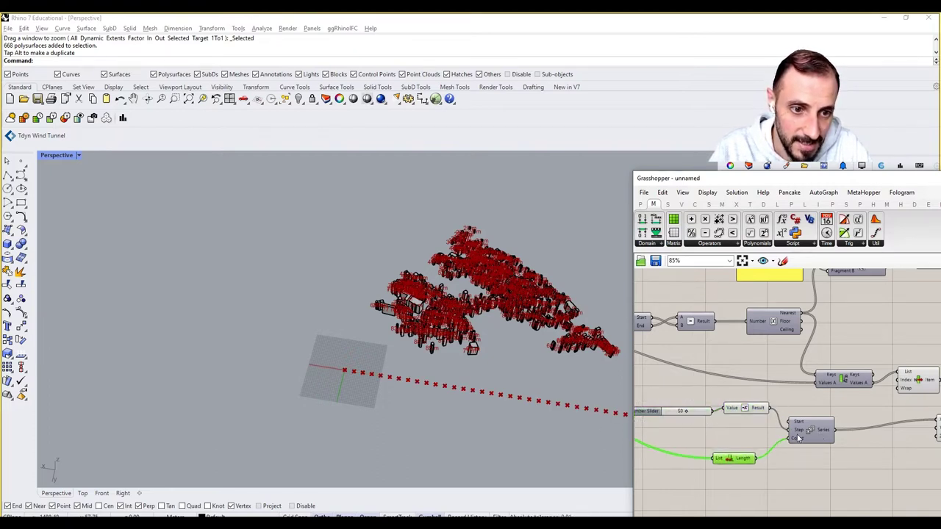
{"action": "left_click_drag", "start_coordinate": [798, 437], "coordinate": [817, 439]}
{"action": "left_click_drag", "start_coordinate": [702, 414], "coordinate": [703, 410]}
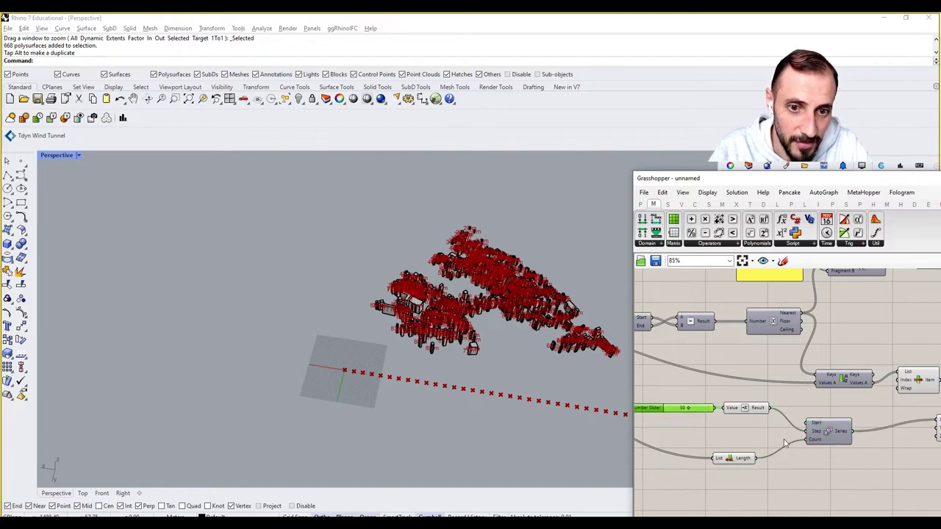
{"action": "scroll", "coordinate": [763, 439], "scroll_direction": "down", "scroll_amount": 1}
{"action": "right_click_drag", "start_coordinate": [785, 443], "coordinate": [747, 439]}
{"action": "scroll", "coordinate": [865, 434], "scroll_direction": "up", "scroll_amount": 1}
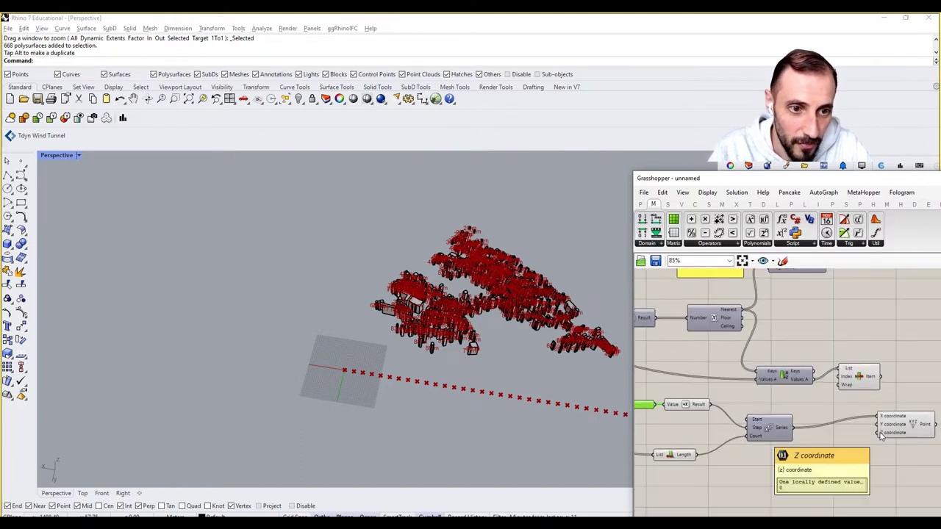
Select the point-generating components from the number slider to Construct Point and move them lower on the canvas.
{"action": "left_click", "coordinate": [850, 381]}
{"action": "scroll", "coordinate": [850, 382], "scroll_direction": "down", "scroll_amount": 2}
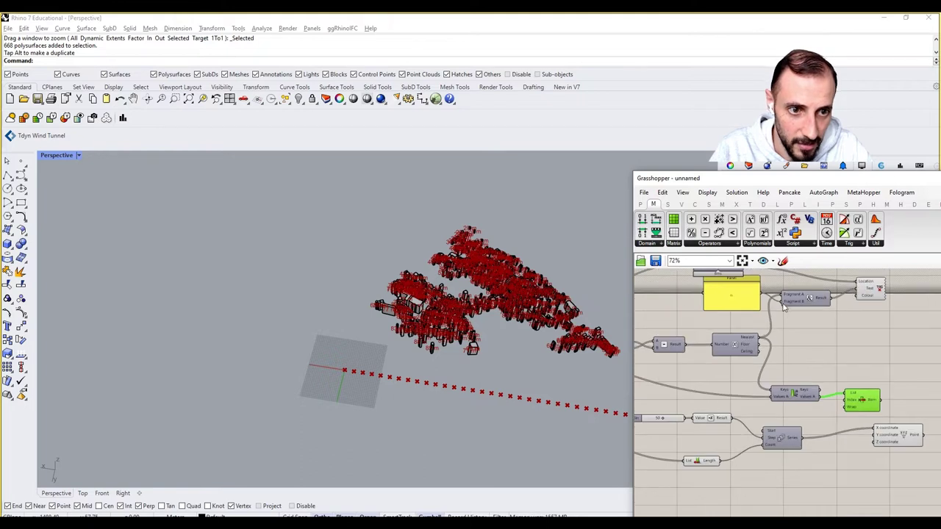
{"action": "right_click_drag", "start_coordinate": [783, 308], "coordinate": [816, 328]}
{"action": "right_click_drag", "start_coordinate": [775, 356], "coordinate": [795, 348]}
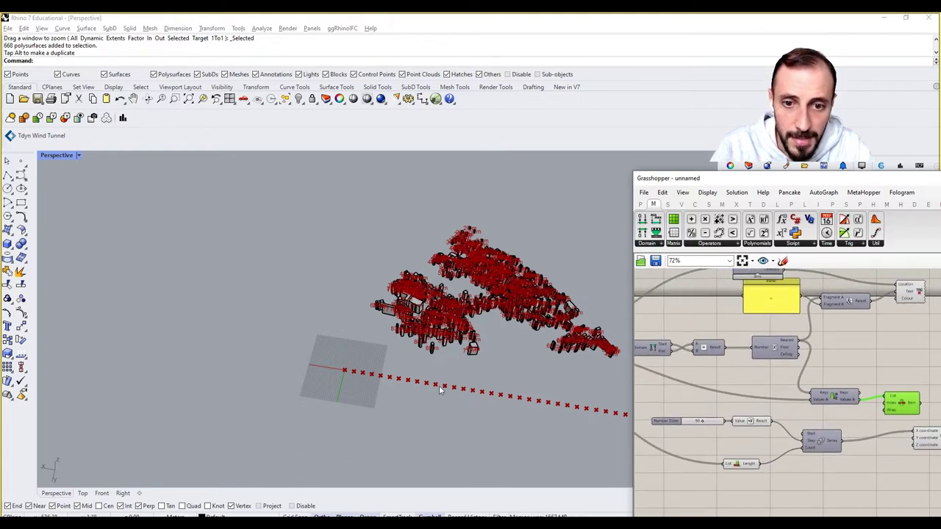
{"action": "right_click_drag", "start_coordinate": [898, 442], "coordinate": [851, 433]}
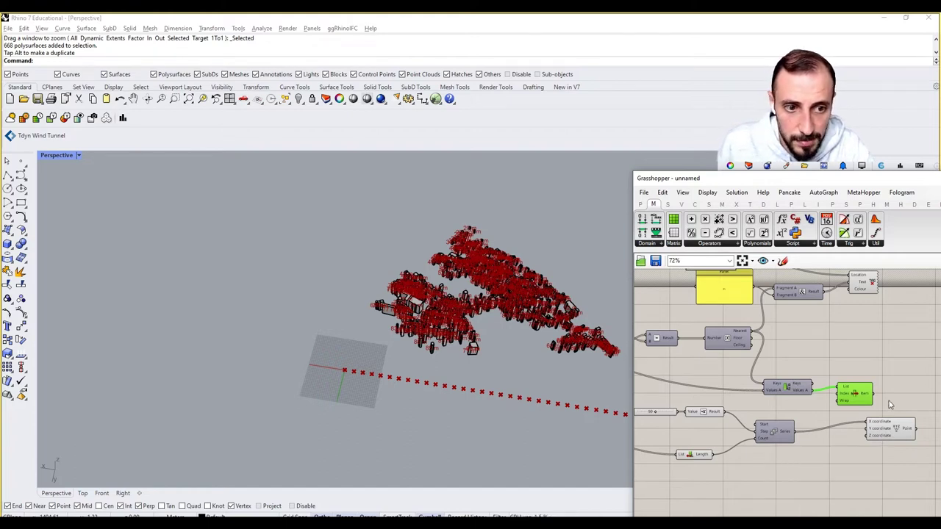
{"action": "left_click", "coordinate": [894, 433]}
{"action": "left_click_drag", "start_coordinate": [895, 463], "coordinate": [645, 413]}
{"action": "left_click_drag", "start_coordinate": [762, 432], "coordinate": [762, 450]}
{"action": "left_click", "coordinate": [818, 419]}
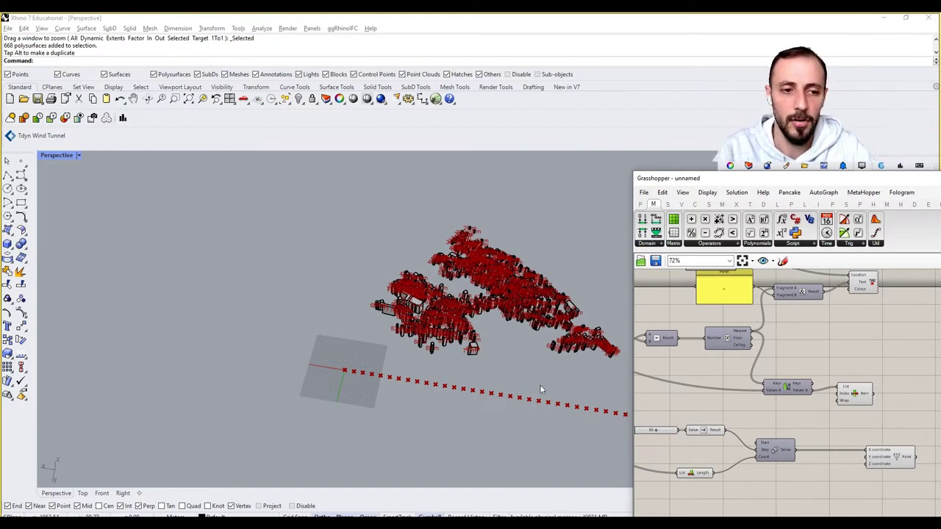
Add an Orient component beside List Item and connect the Sort List Values A output to its Geometry input.
{"action": "right_click_drag", "start_coordinate": [893, 411], "coordinate": [879, 416]}
{"action": "double_click", "coordinate": [879, 415]}
{"action": "type", "text": "or"}
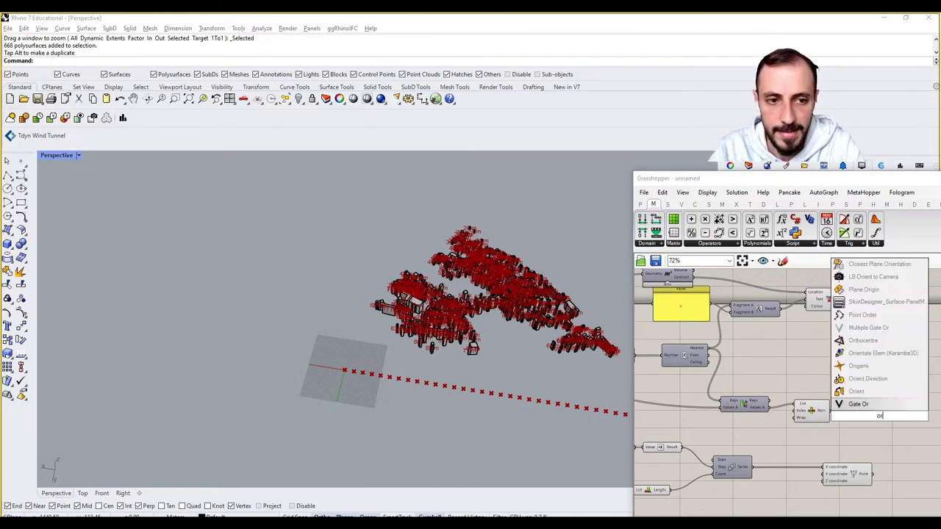
{"action": "left_click", "coordinate": [857, 392]}
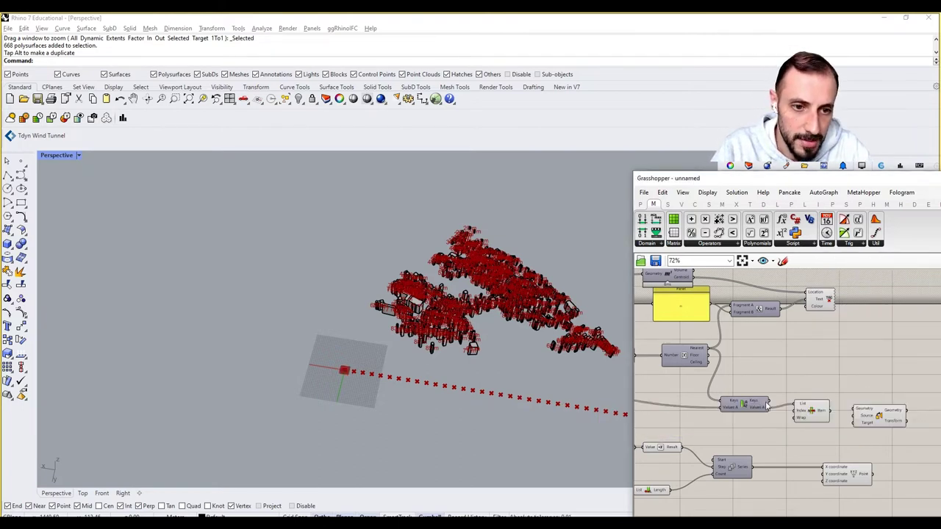
{"action": "left_click_drag", "start_coordinate": [772, 407], "coordinate": [855, 410]}
{"action": "double_click", "coordinate": [830, 372]}
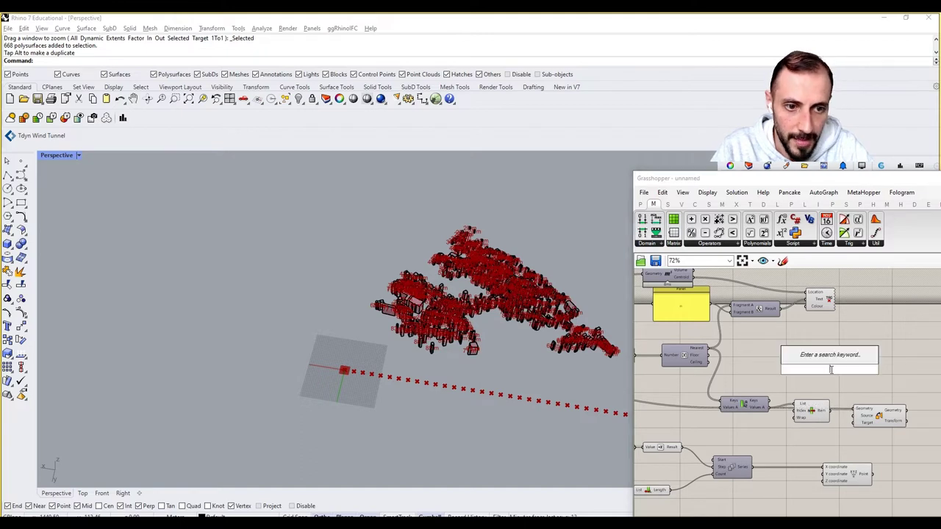
{"action": "type", "text": "cell"}
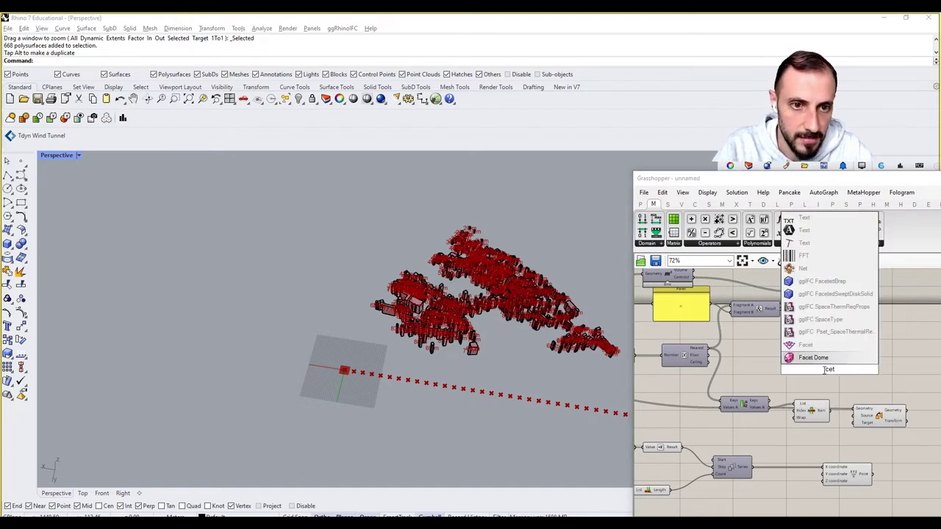
{"action": "key", "text": "Escape"}
Add a Volume component above List Item and connect the Sort List Values A output to its Geometry input.
{"action": "right_click_drag", "start_coordinate": [794, 366], "coordinate": [861, 365]}
{"action": "scroll", "coordinate": [861, 366], "scroll_direction": "down", "scroll_amount": 2}
{"action": "right_click_drag", "start_coordinate": [705, 361], "coordinate": [744, 361]}
{"action": "right_click_drag", "start_coordinate": [905, 380], "coordinate": [815, 385]}
{"action": "scroll", "coordinate": [815, 384], "scroll_direction": "up", "scroll_amount": 1}
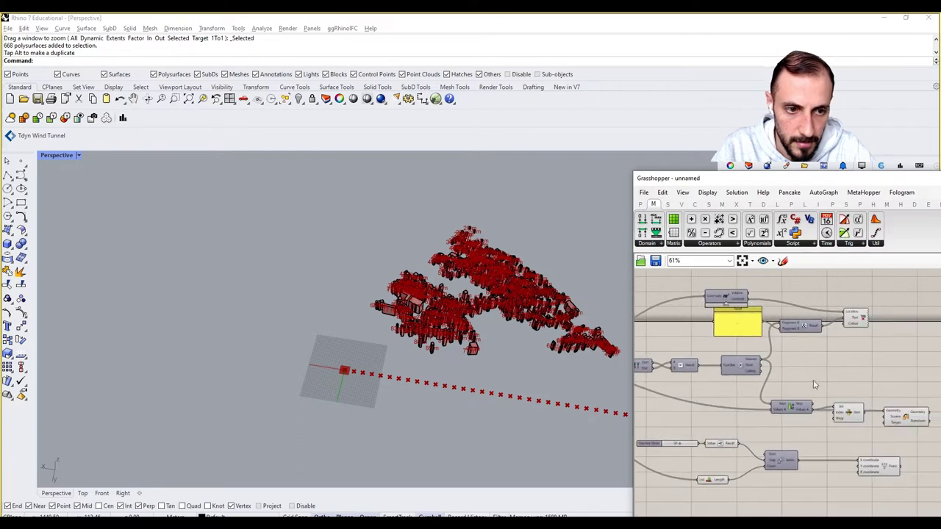
{"action": "scroll", "coordinate": [854, 385], "scroll_direction": "up", "scroll_amount": 2}
{"action": "double_click", "coordinate": [870, 385]}
{"action": "type", "text": "volume"}
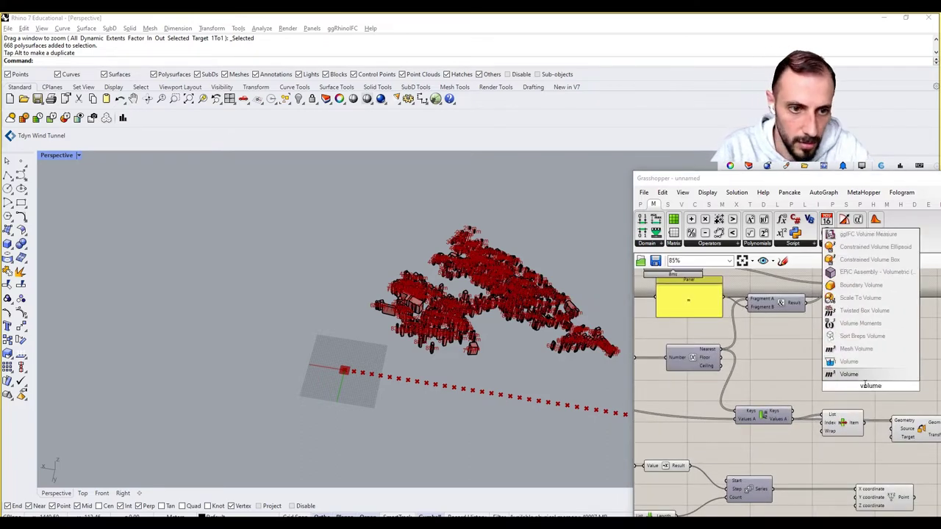
{"action": "key", "text": "Return"}
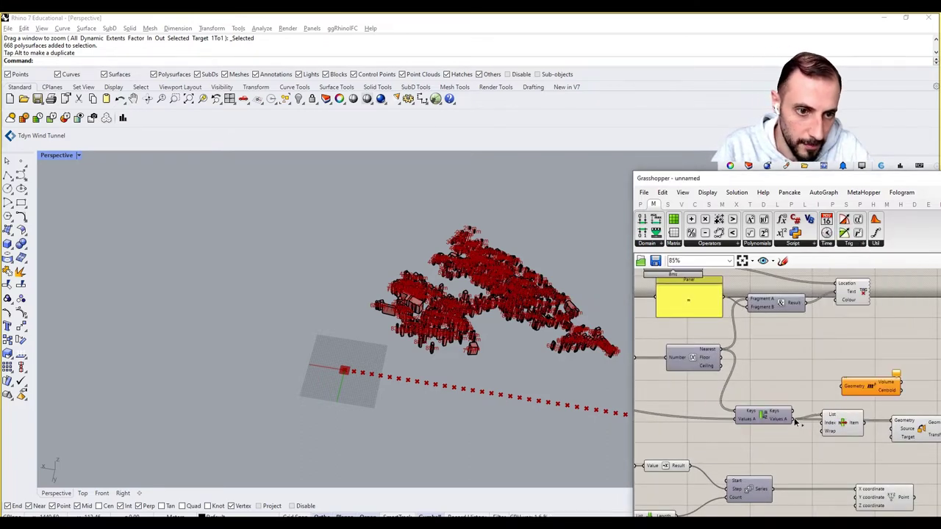
{"action": "left_click_drag", "start_coordinate": [795, 419], "coordinate": [838, 388]}
Connect the new Volume Centroid output to the Orient Source input and the Construct Point output to its Target input.
{"action": "right_click_drag", "start_coordinate": [903, 404], "coordinate": [866, 395]}
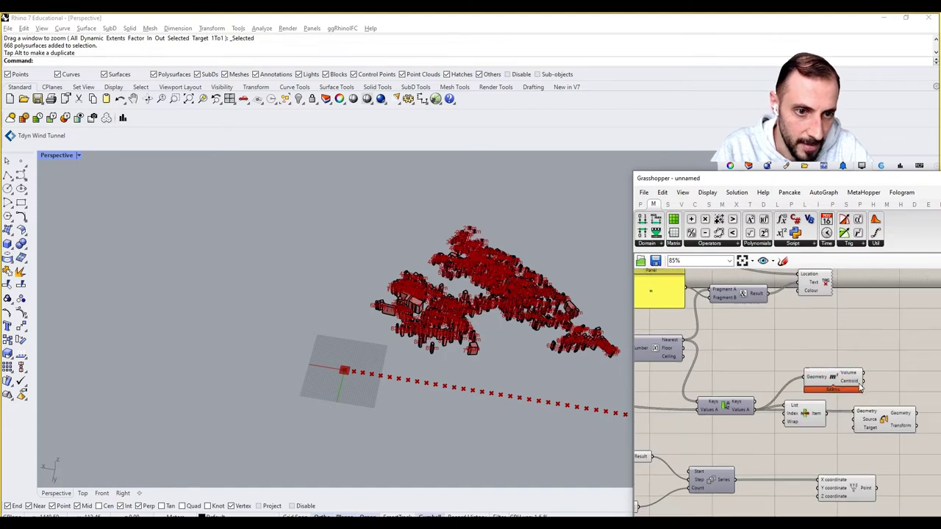
{"action": "left_click_drag", "start_coordinate": [861, 385], "coordinate": [875, 487]}
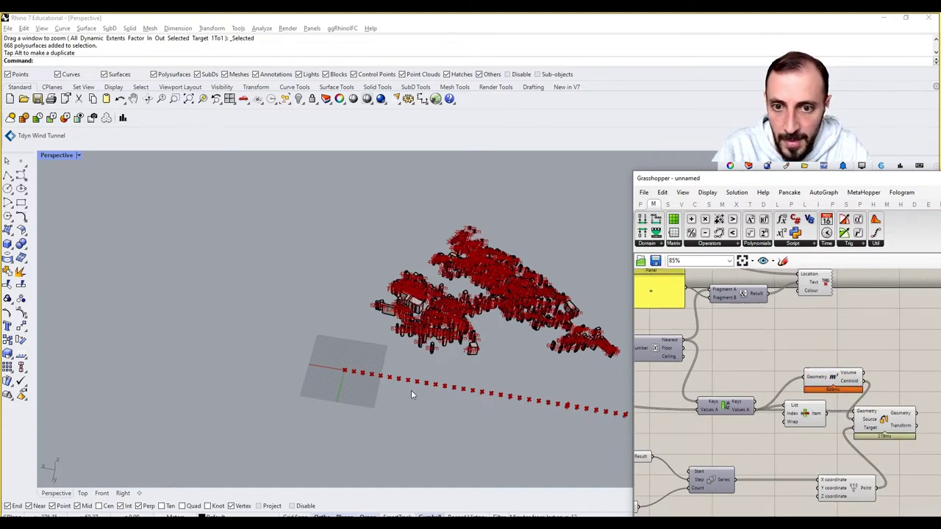
Inspect the lined-up buildings in Perspective, and switch to the four-viewport layout to check their vertical position in Front view.
{"action": "right_click_drag", "start_coordinate": [411, 390], "coordinate": [355, 376], "text": "shift"}
{"action": "right_click_drag", "start_coordinate": [475, 381], "coordinate": [337, 354], "text": "shift"}
{"action": "scroll", "coordinate": [519, 386], "scroll_direction": "up", "scroll_amount": 8}
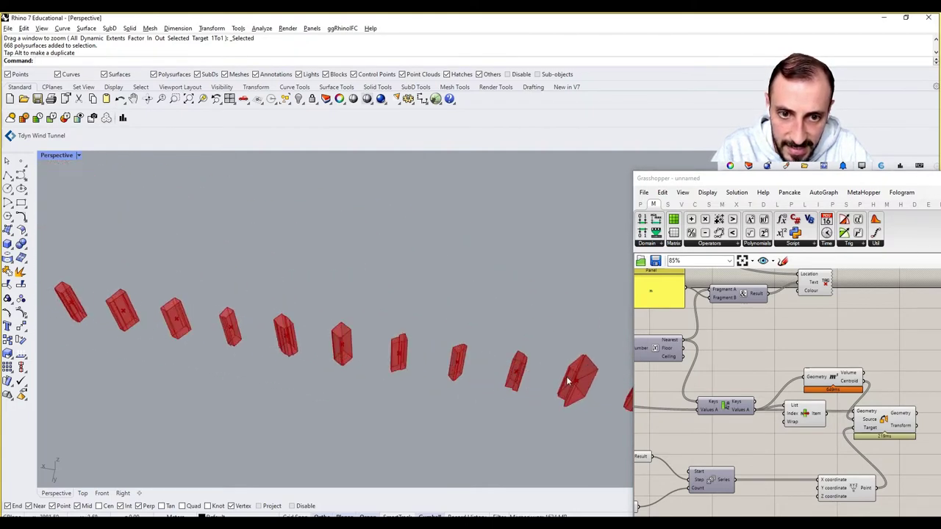
{"action": "scroll", "coordinate": [568, 381], "scroll_direction": "up", "scroll_amount": 4}
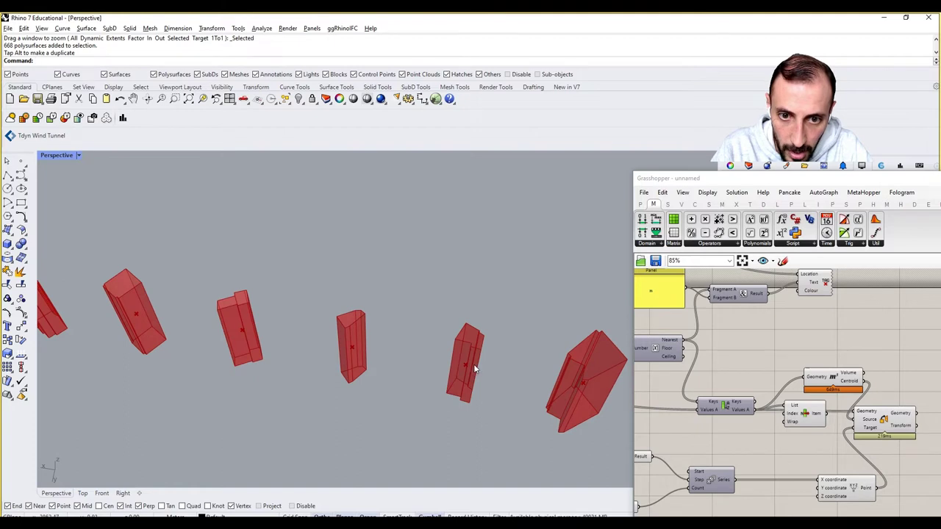
{"action": "scroll", "coordinate": [470, 355], "scroll_direction": "down", "scroll_amount": 12}
{"action": "double_click", "coordinate": [50, 157]}
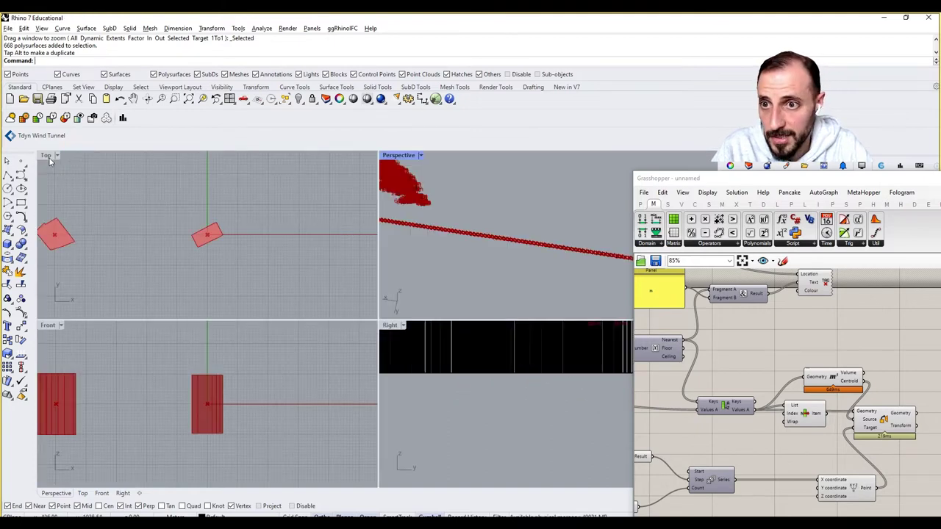
{"action": "right_click_drag", "start_coordinate": [247, 388], "coordinate": [266, 387]}
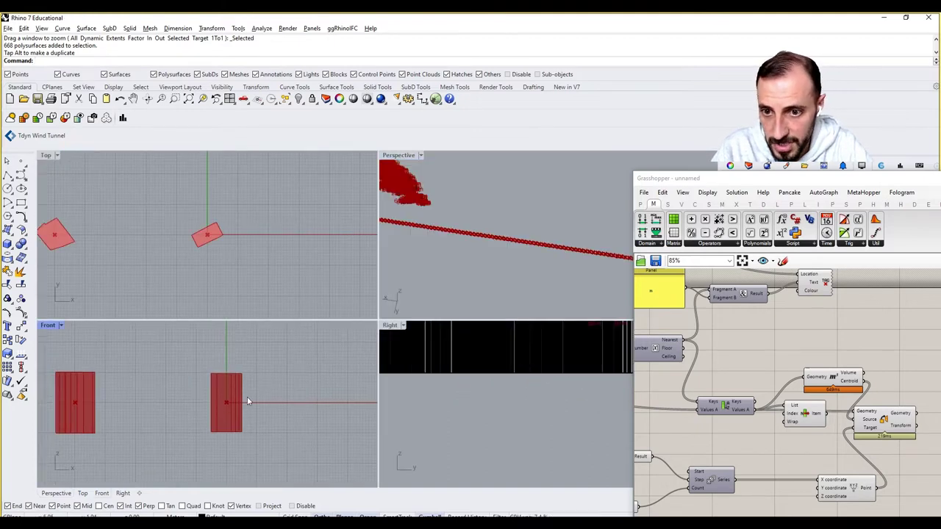
Check the lined-up buildings in Perspective and delete the unused List Item component between Sort List and Orient.
{"action": "double_click", "coordinate": [389, 155]}
{"action": "scroll", "coordinate": [279, 312], "scroll_direction": "down", "scroll_amount": 3}
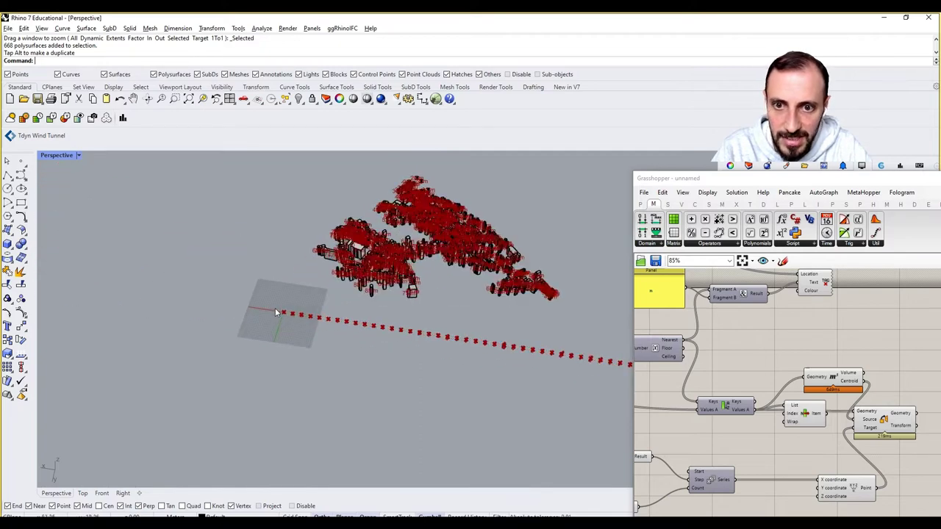
{"action": "scroll", "coordinate": [276, 313], "scroll_direction": "up", "scroll_amount": 5}
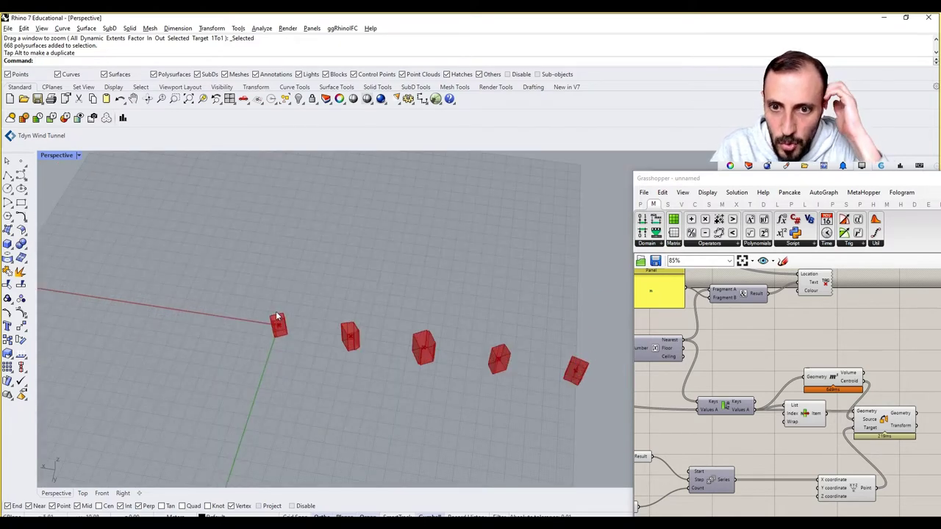
{"action": "right_click_drag", "start_coordinate": [862, 418], "coordinate": [858, 417]}
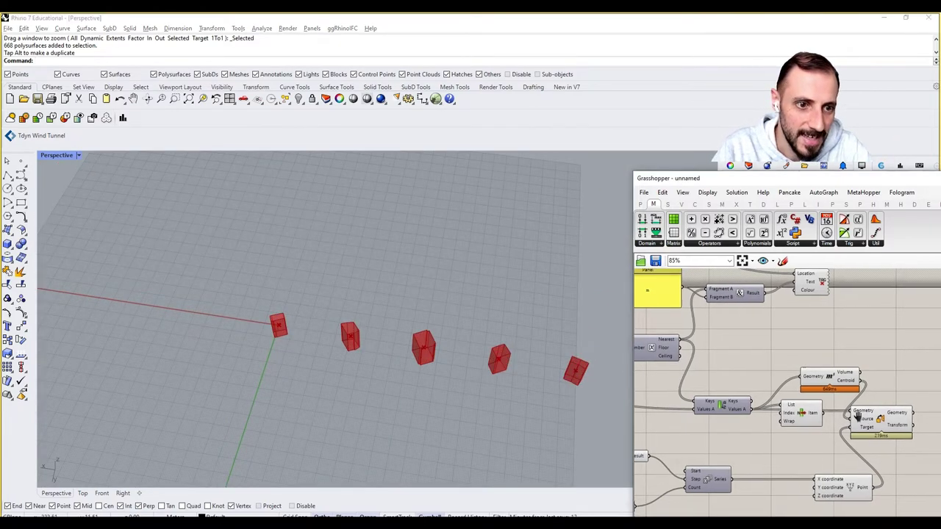
{"action": "left_click", "coordinate": [857, 416]}
{"action": "scroll", "coordinate": [846, 414], "scroll_direction": "down", "scroll_amount": 2}
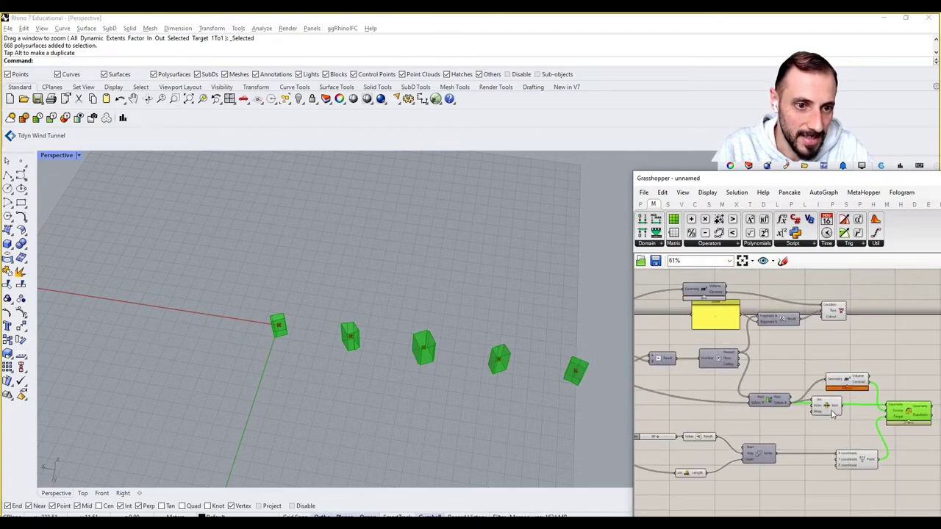
{"action": "left_click", "coordinate": [834, 416]}
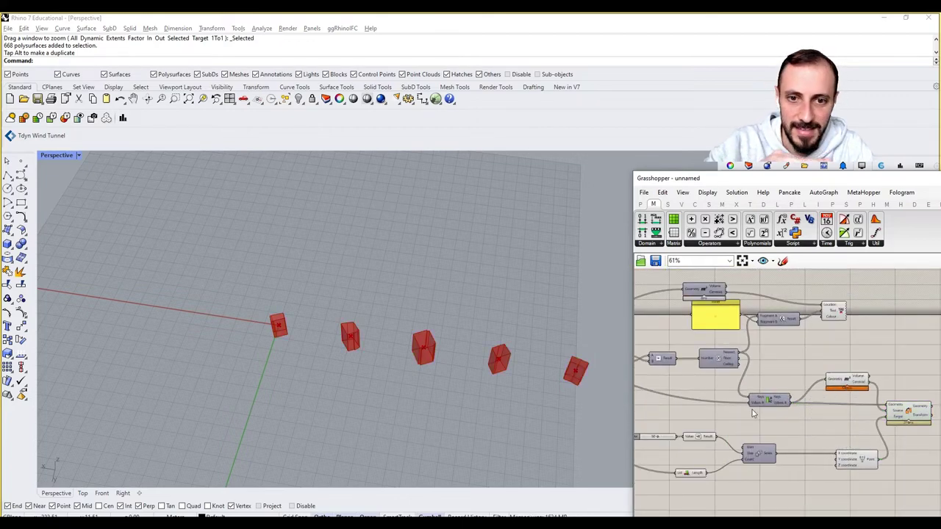
Add a Division component below the Subtraction component that computes the building heights.
{"action": "right_click_drag", "start_coordinate": [785, 448], "coordinate": [800, 435]}
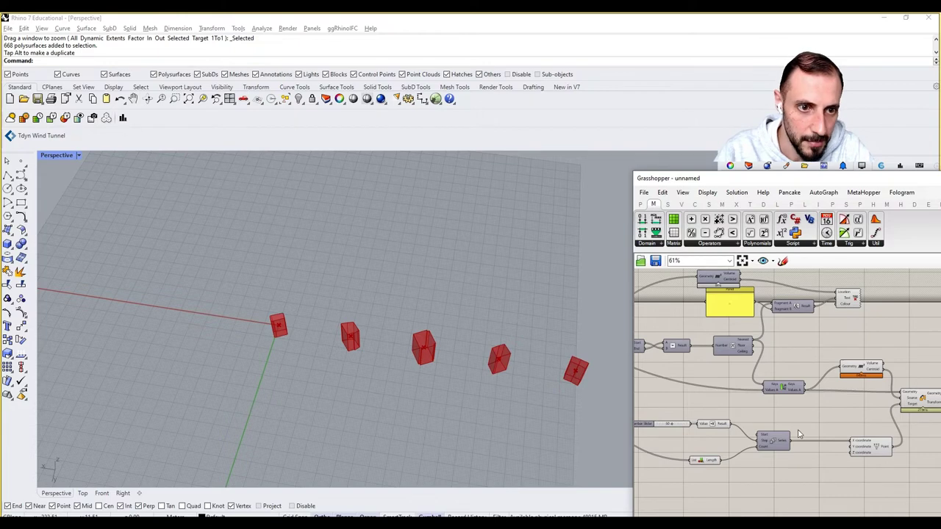
{"action": "scroll", "coordinate": [805, 344], "scroll_direction": "up", "scroll_amount": 1}
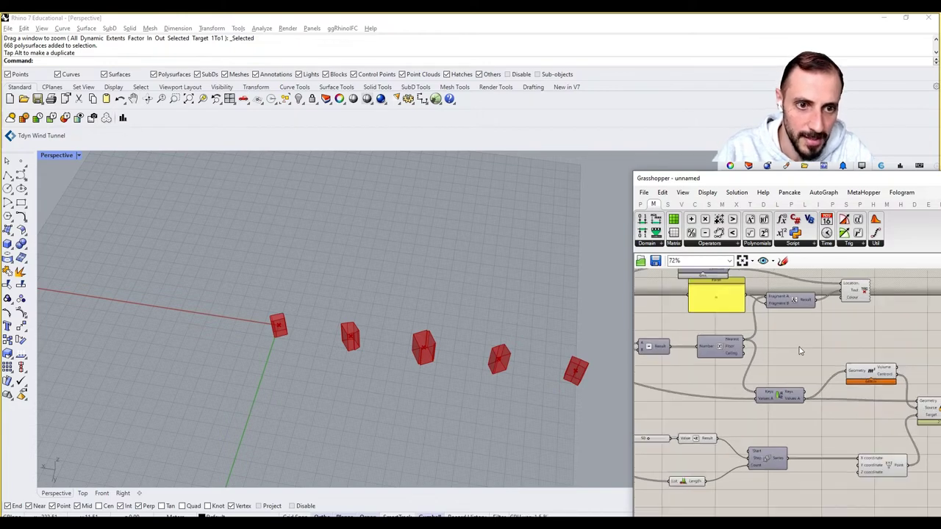
{"action": "scroll", "coordinate": [824, 367], "scroll_direction": "up", "scroll_amount": 1}
{"action": "right_click_drag", "start_coordinate": [753, 376], "coordinate": [810, 383]}
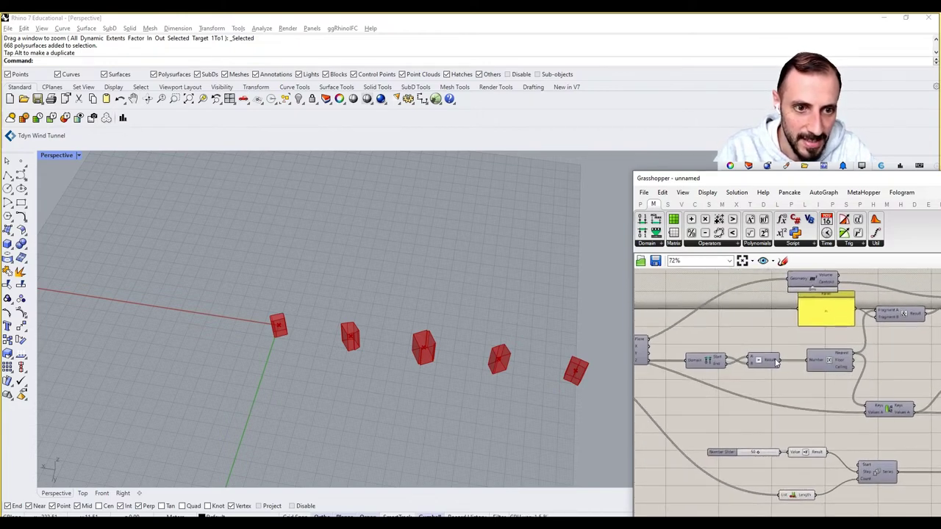
{"action": "double_click", "coordinate": [784, 384]}
{"action": "type", "text": "div"}
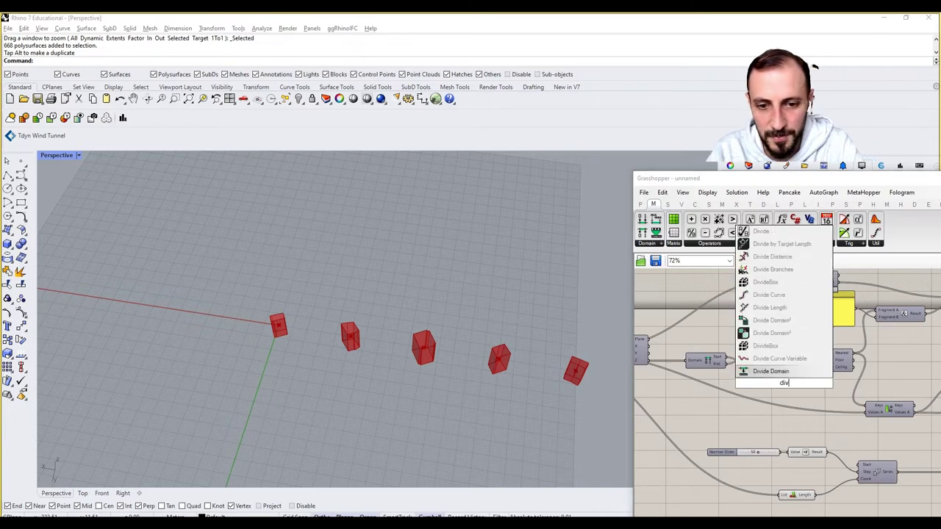
{"action": "type", "text": "is"}
{"action": "left_click", "coordinate": [781, 372]}
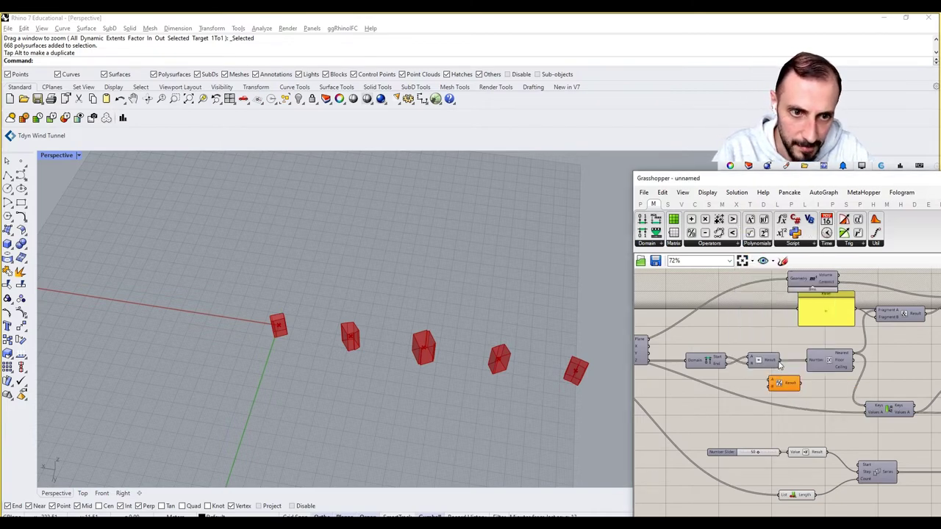
Divide the Subtraction result by a panel value of 2 and connect the Division Result to the Construct Point Z coordinate.
{"action": "double_click", "coordinate": [753, 414]}
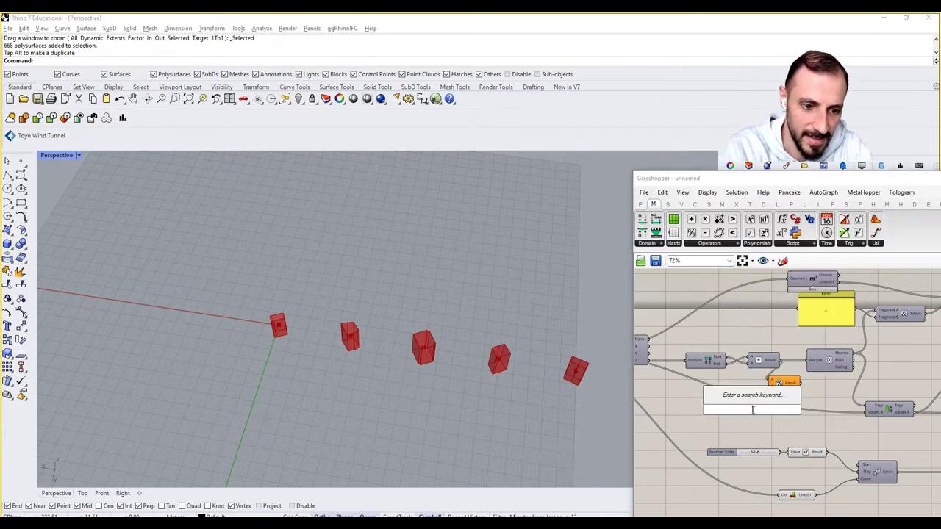
{"action": "type", "text": "//2"}
{"action": "key", "text": "Return"}
{"action": "left_click_drag", "start_coordinate": [761, 411], "coordinate": [722, 422]}
{"action": "scroll", "coordinate": [802, 390], "scroll_direction": "down", "scroll_amount": 3}
{"action": "scroll", "coordinate": [915, 427], "scroll_direction": "up", "scroll_amount": 4}
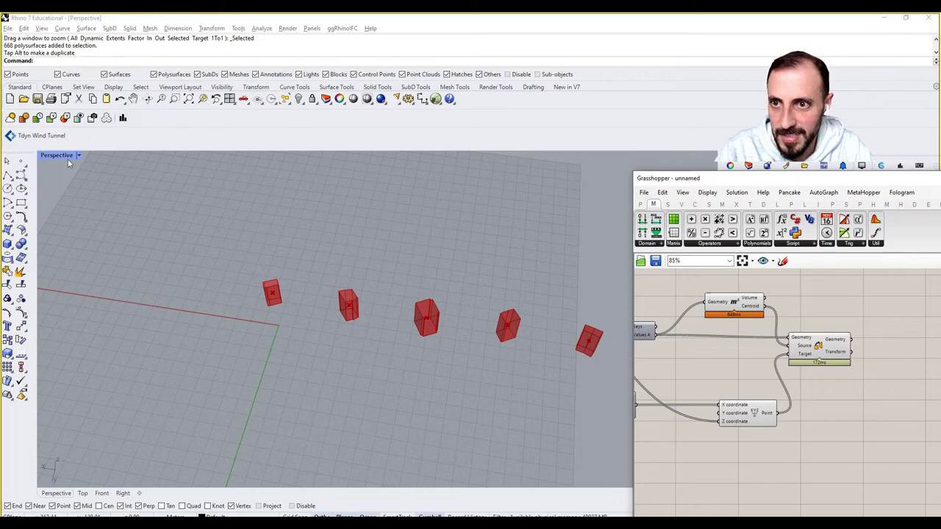
Inspect the raised buildings from a low Perspective angle and review the Division wiring that sets their elevation.
{"action": "right_click_drag", "start_coordinate": [246, 346], "coordinate": [438, 305]}
{"action": "scroll", "coordinate": [270, 331], "scroll_direction": "down", "scroll_amount": 10}
{"action": "scroll", "coordinate": [317, 235], "scroll_direction": "up", "scroll_amount": 5}
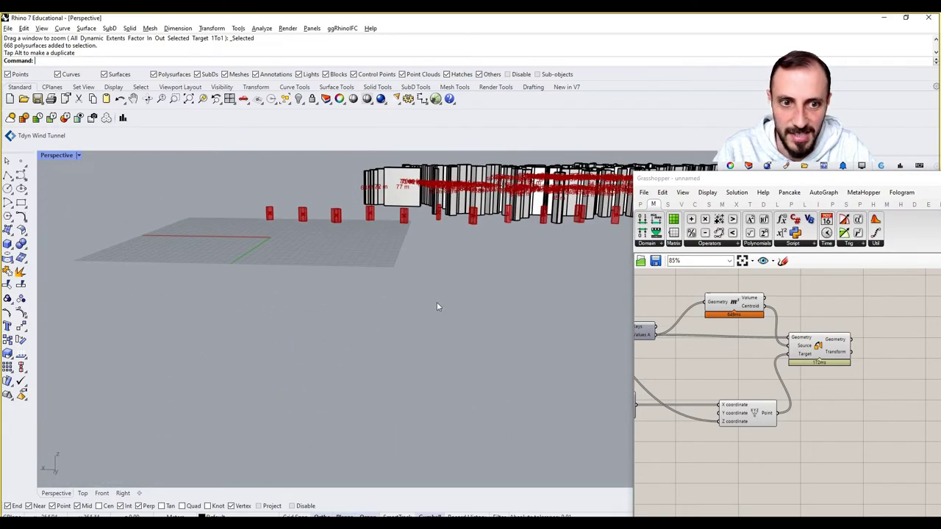
{"action": "right_click_drag", "start_coordinate": [705, 411], "coordinate": [809, 409]}
{"action": "scroll", "coordinate": [765, 367], "scroll_direction": "down", "scroll_amount": 2}
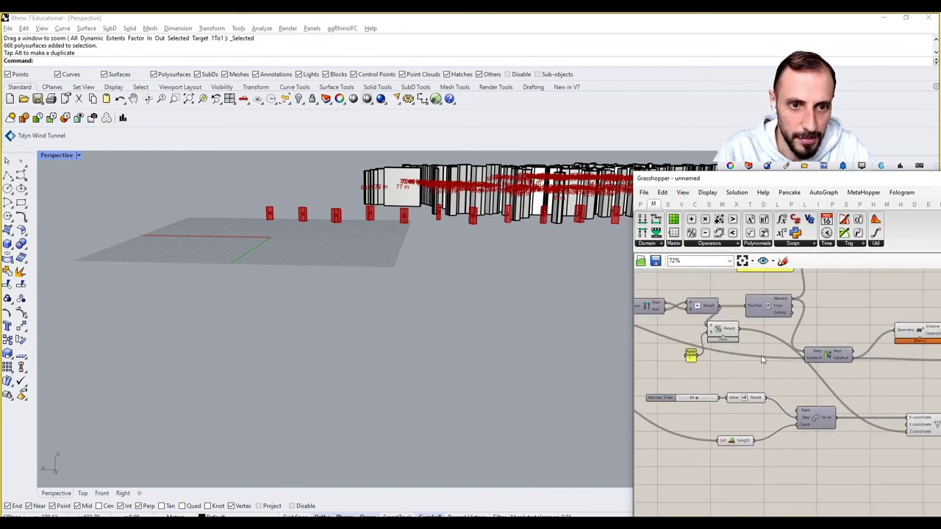
{"action": "right_click_drag", "start_coordinate": [719, 330], "coordinate": [766, 366]}
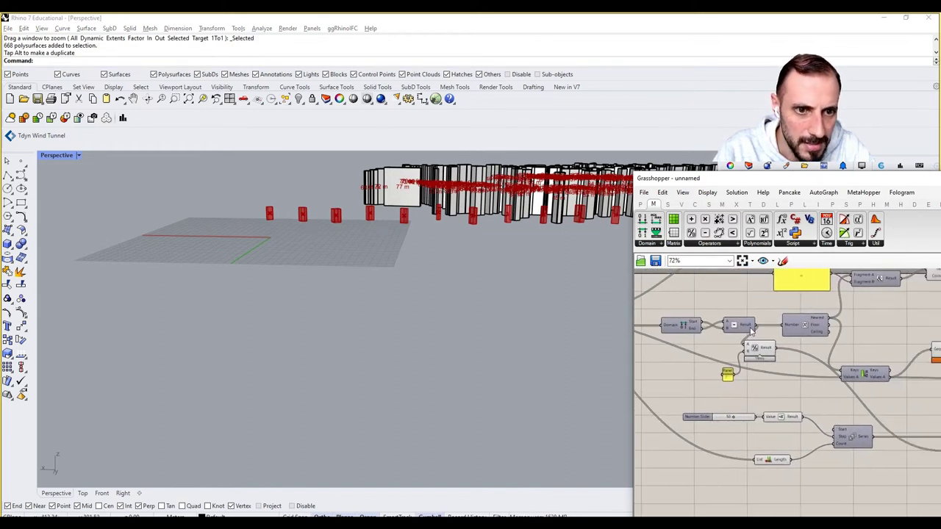
{"action": "right_click_drag", "start_coordinate": [544, 324], "coordinate": [423, 223]}
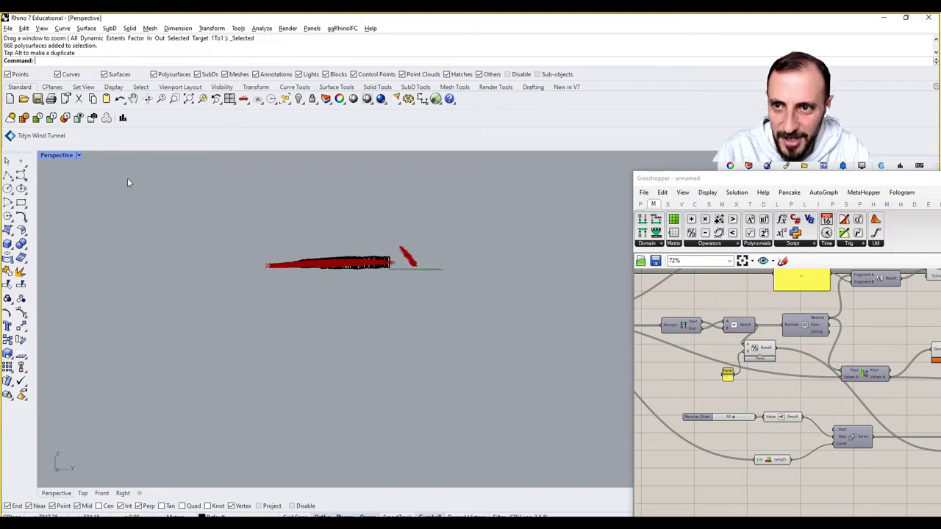
Check in Front view whether the building bases along the row are level, and return to a maximized Perspective view.
{"action": "double_click", "coordinate": [72, 158]}
{"action": "right_click_drag", "start_coordinate": [303, 406], "coordinate": [298, 445]}
{"action": "scroll", "coordinate": [297, 432], "scroll_direction": "down", "scroll_amount": 15}
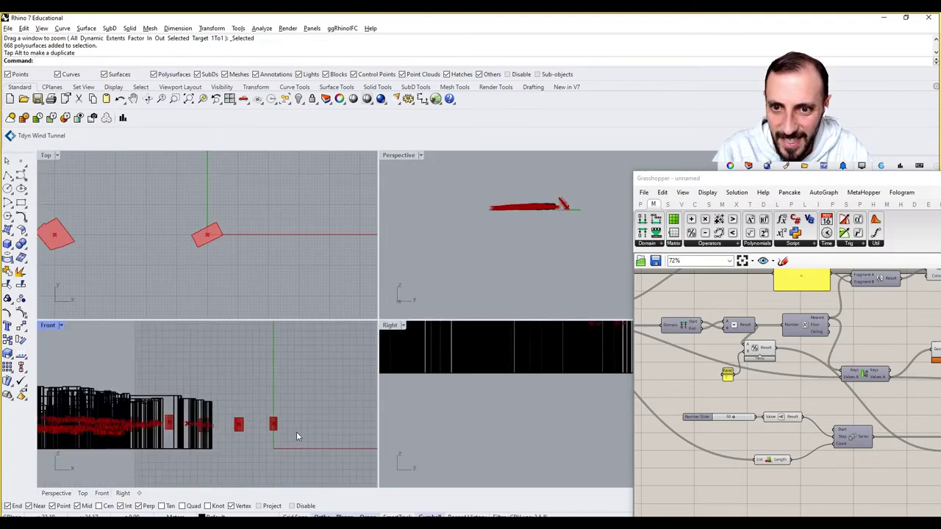
{"action": "scroll", "coordinate": [198, 437], "scroll_direction": "up", "scroll_amount": 3}
{"action": "scroll", "coordinate": [189, 440], "scroll_direction": "down", "scroll_amount": 5}
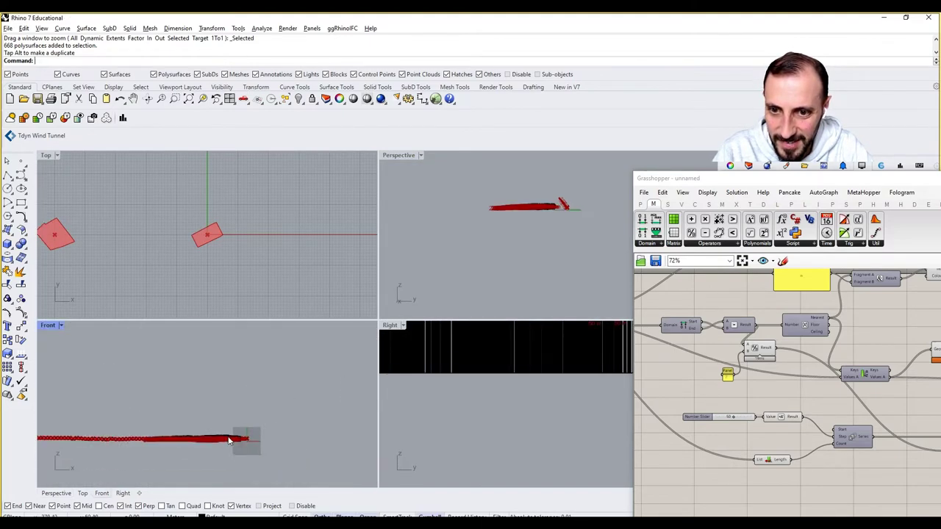
{"action": "scroll", "coordinate": [191, 454], "scroll_direction": "up", "scroll_amount": 4}
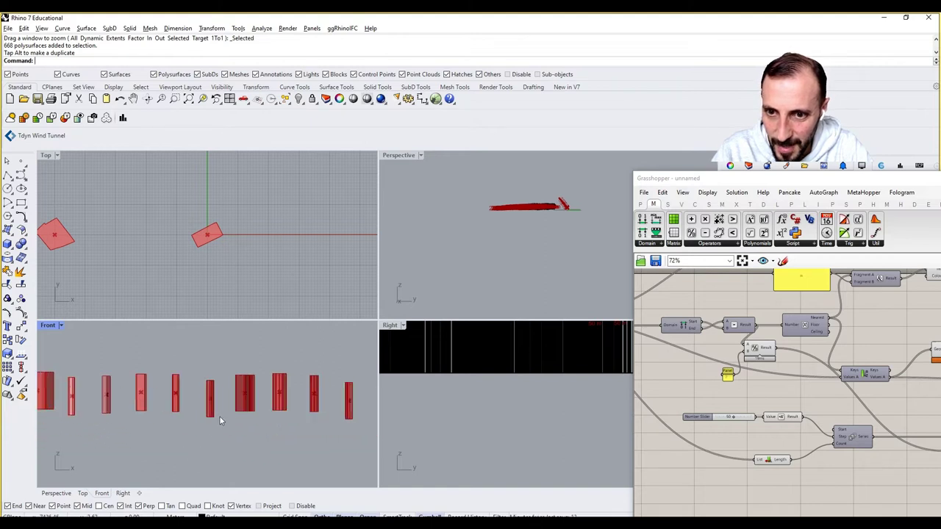
{"action": "double_click", "coordinate": [399, 155]}
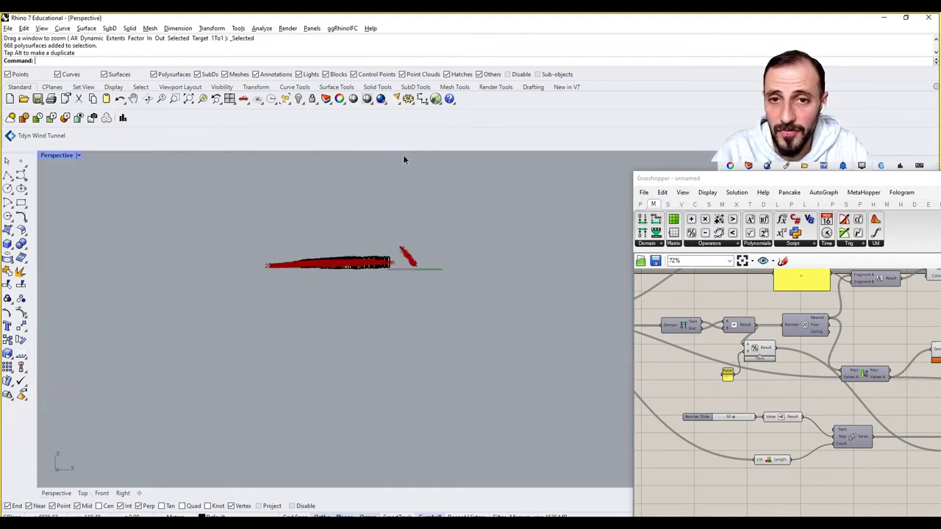
{"action": "right_click_drag", "start_coordinate": [444, 199], "coordinate": [429, 274]}
Examine the wiring from Sort List and Division to Construct Point and Orient, and compare it with the buildings near the origin.
{"action": "right_click_drag", "start_coordinate": [880, 401], "coordinate": [814, 399]}
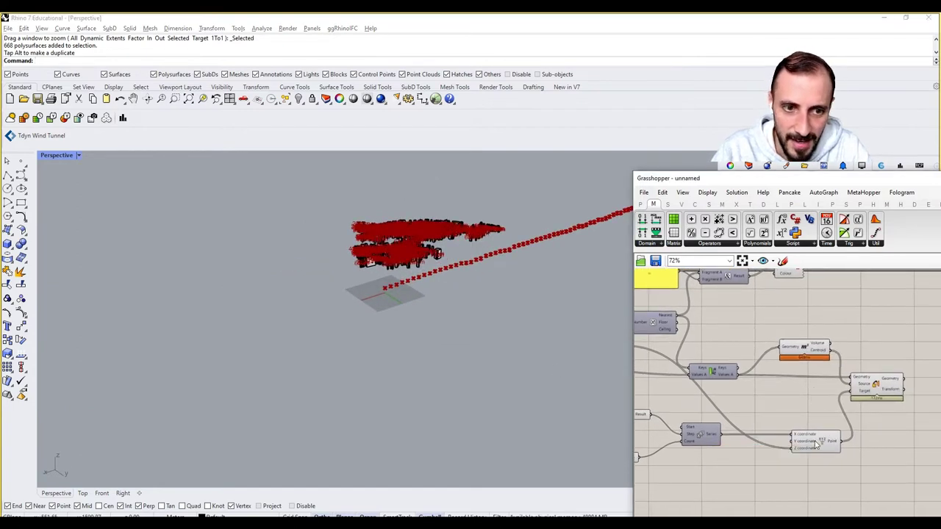
{"action": "scroll", "coordinate": [815, 444], "scroll_direction": "up", "scroll_amount": 4}
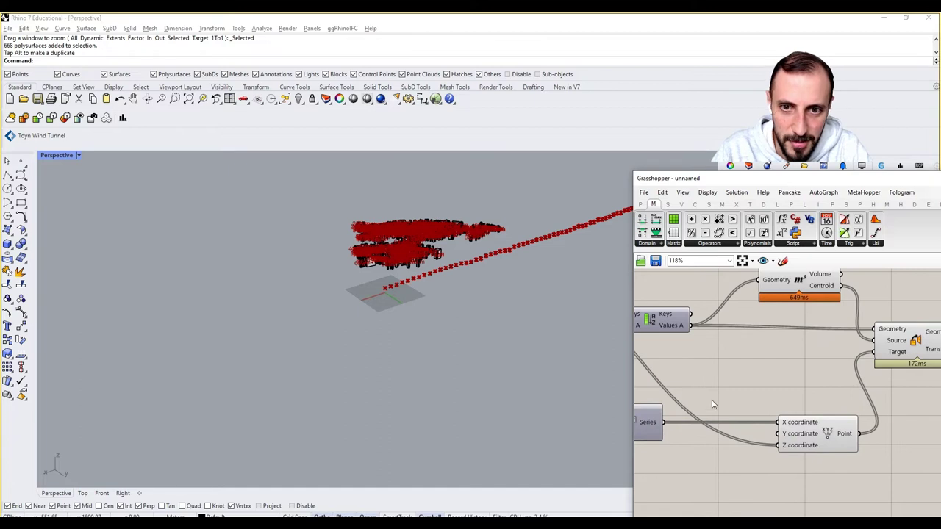
{"action": "right_click_drag", "start_coordinate": [789, 383], "coordinate": [779, 401]}
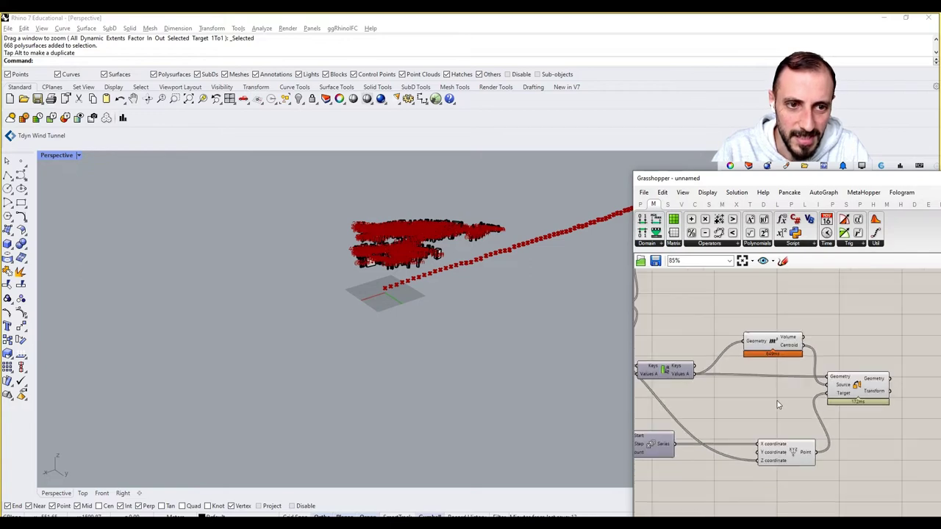
{"action": "scroll", "coordinate": [778, 401], "scroll_direction": "down", "scroll_amount": 4}
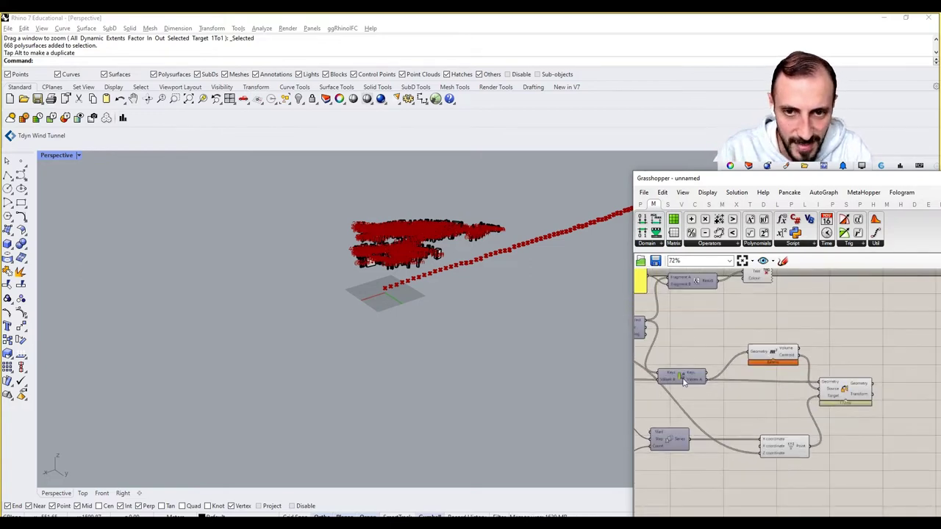
{"action": "scroll", "coordinate": [356, 277], "scroll_direction": "up", "scroll_amount": 6}
{"action": "scroll", "coordinate": [299, 296], "scroll_direction": "up", "scroll_amount": 2}
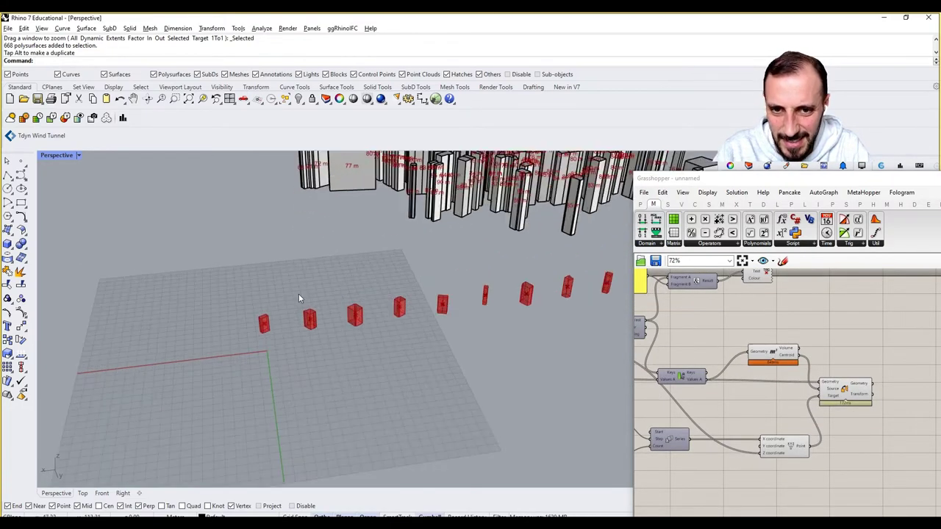
{"action": "right_click", "coordinate": [771, 374]}
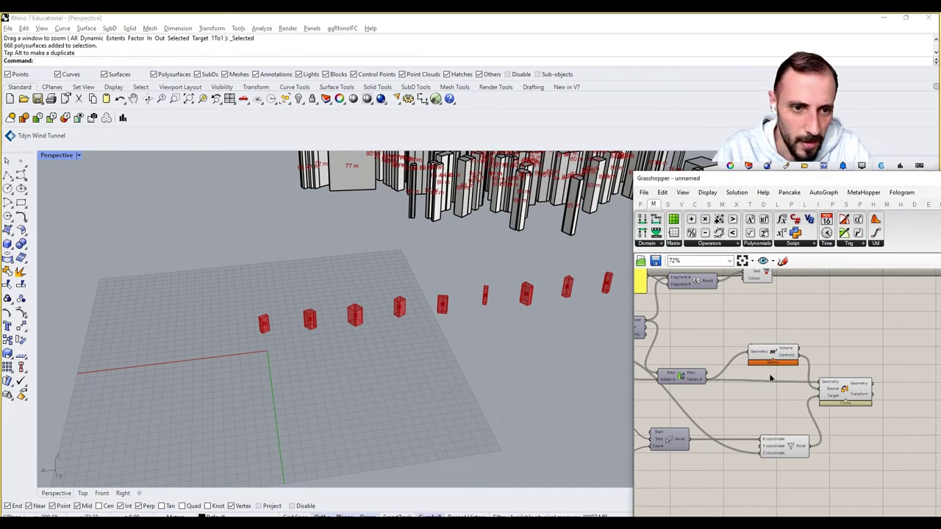
{"action": "left_click", "coordinate": [844, 353]}
{"action": "left_click", "coordinate": [845, 391]}
{"action": "right_click_drag", "start_coordinate": [855, 351], "coordinate": [769, 358]}
{"action": "double_click", "coordinate": [857, 367]}
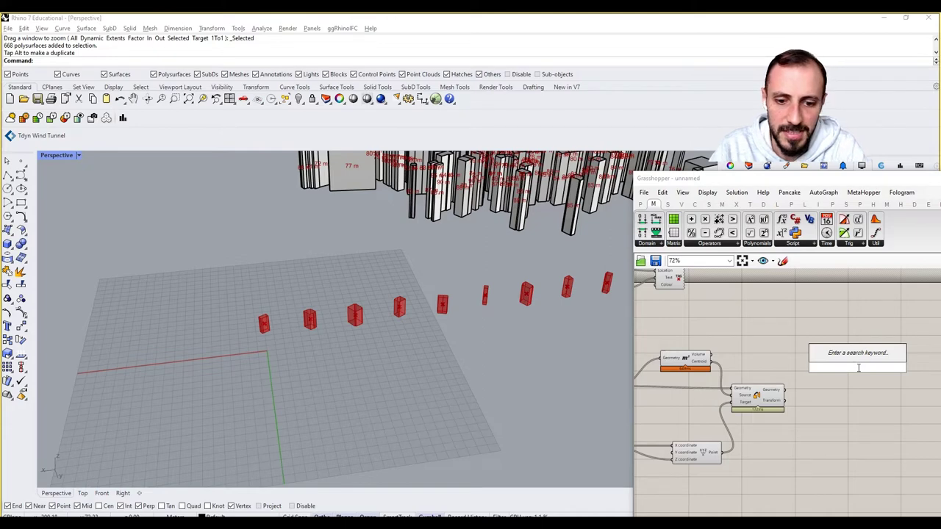
{"action": "key", "text": "Escape"}
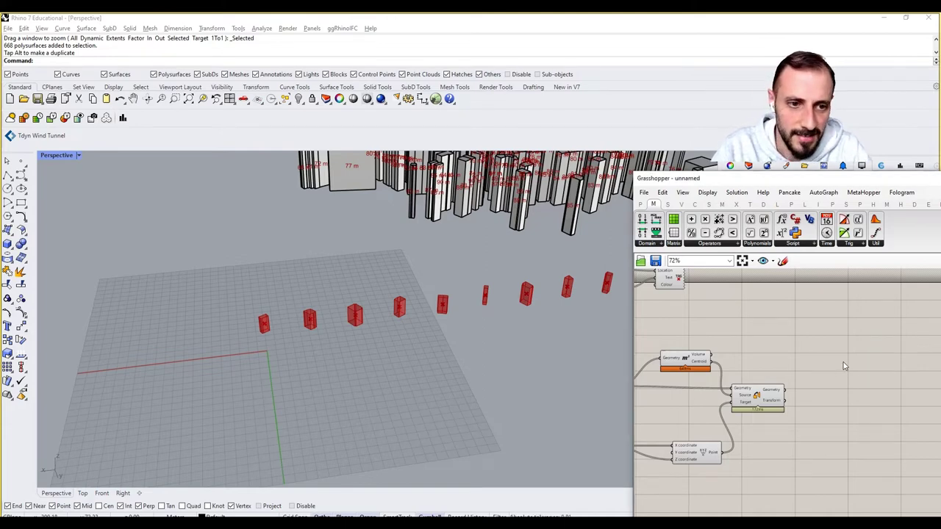
{"action": "double_click", "coordinate": [844, 364]}
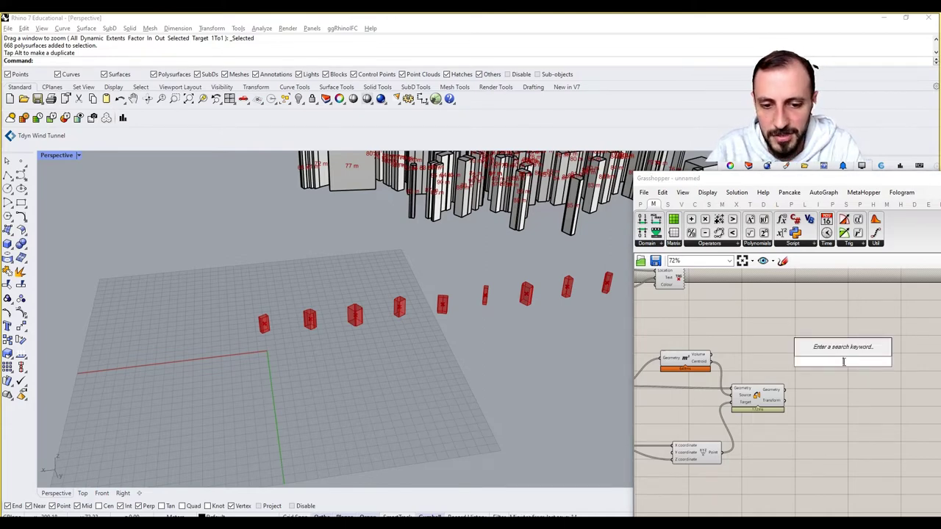
Review the definition from the height calculation and text labels through Sort List to Construct Point and Orient.
{"action": "scroll", "coordinate": [844, 362], "scroll_direction": "down", "scroll_amount": 3}
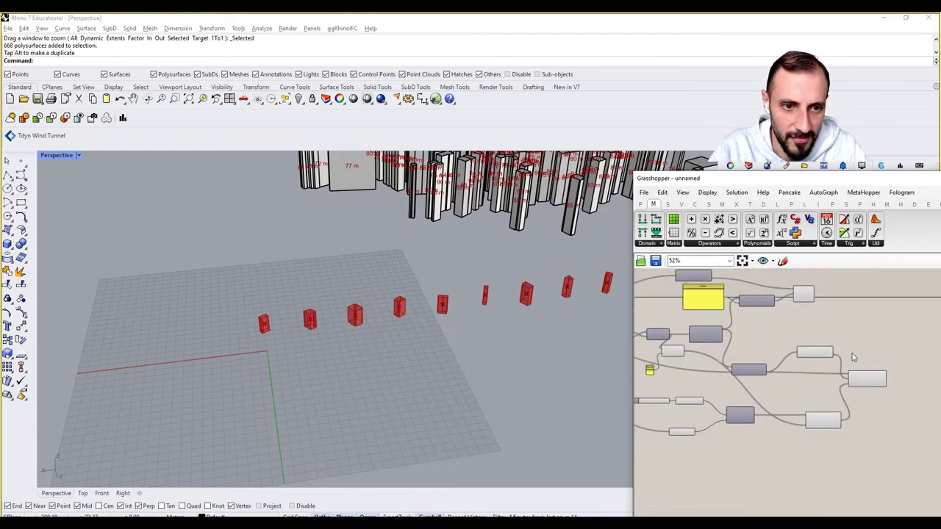
{"action": "right_click_drag", "start_coordinate": [827, 319], "coordinate": [823, 343]}
{"action": "scroll", "coordinate": [823, 341], "scroll_direction": "up", "scroll_amount": 1}
{"action": "scroll", "coordinate": [839, 311], "scroll_direction": "down", "scroll_amount": 1}
{"action": "right_click_drag", "start_coordinate": [847, 310], "coordinate": [842, 344]}
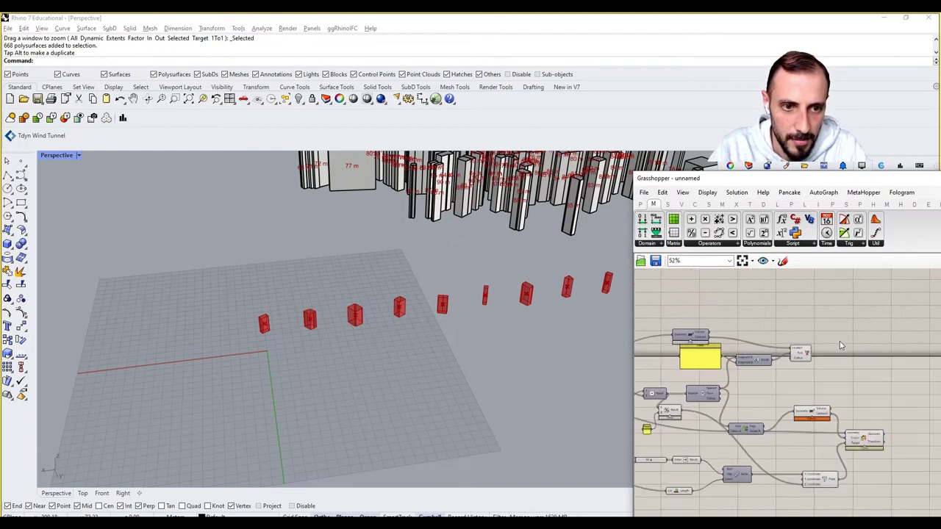
{"action": "scroll", "coordinate": [809, 360], "scroll_direction": "up", "scroll_amount": 1}
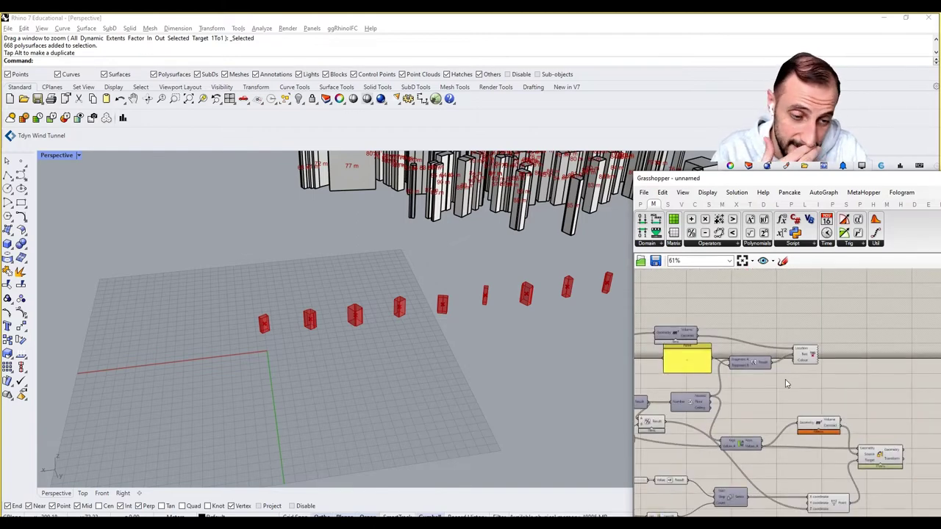
{"action": "right_click_drag", "start_coordinate": [785, 378], "coordinate": [844, 350]}
{"action": "mouse_move", "coordinate": [750, 388]}
{"action": "right_mouse_down"}
{"action": "mouse_move", "coordinate": [847, 394]}
{"action": "mouse_move", "coordinate": [846, 380]}
{"action": "mouse_move", "coordinate": [734, 379]}
{"action": "right_mouse_up"}
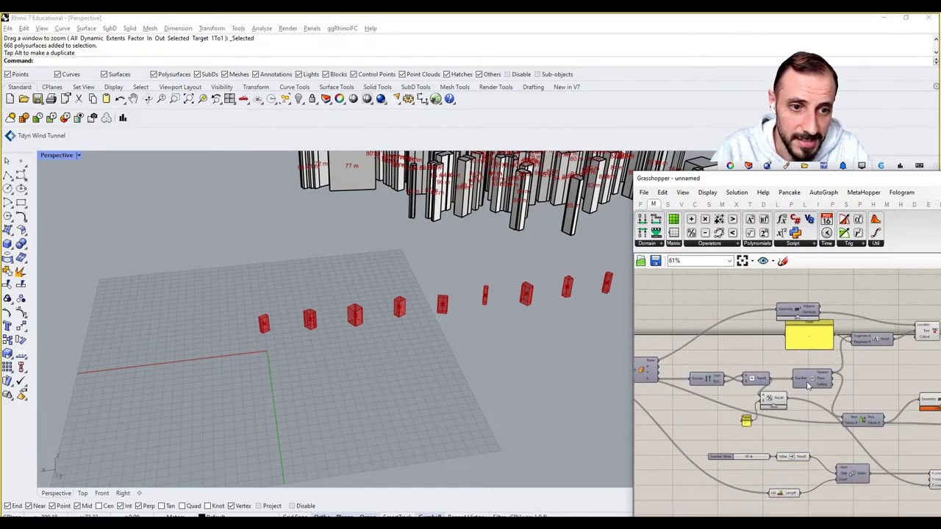
{"action": "right_click_drag", "start_coordinate": [808, 386], "coordinate": [725, 364]}
{"action": "scroll", "coordinate": [775, 370], "scroll_direction": "down", "scroll_amount": 1}
{"action": "scroll", "coordinate": [897, 386], "scroll_direction": "up", "scroll_amount": 1}
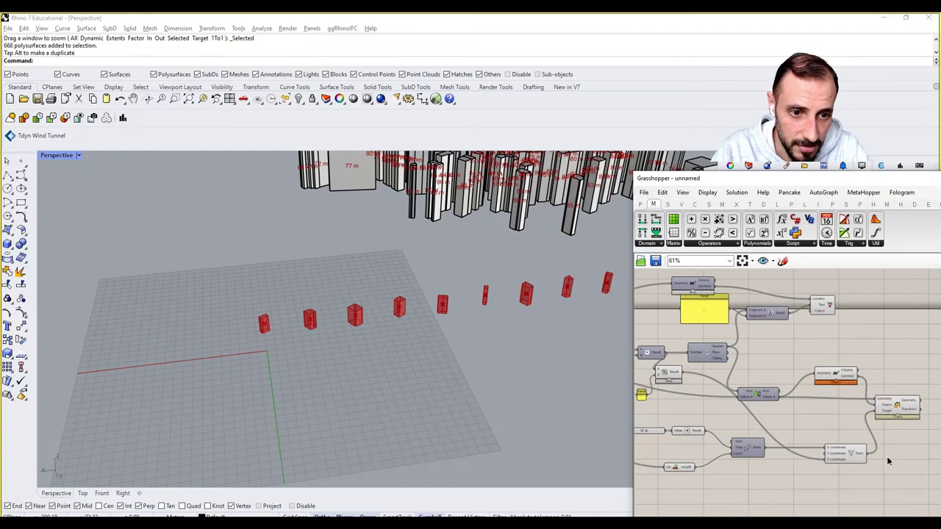
Move the Series, List Length and Construct Point group lower on the canvas, away from the Sort List component.
{"action": "right_click_drag", "start_coordinate": [888, 460], "coordinate": [914, 433]}
{"action": "left_click_drag", "start_coordinate": [903, 476], "coordinate": [637, 396]}
{"action": "left_click_drag", "start_coordinate": [706, 405], "coordinate": [711, 437]}
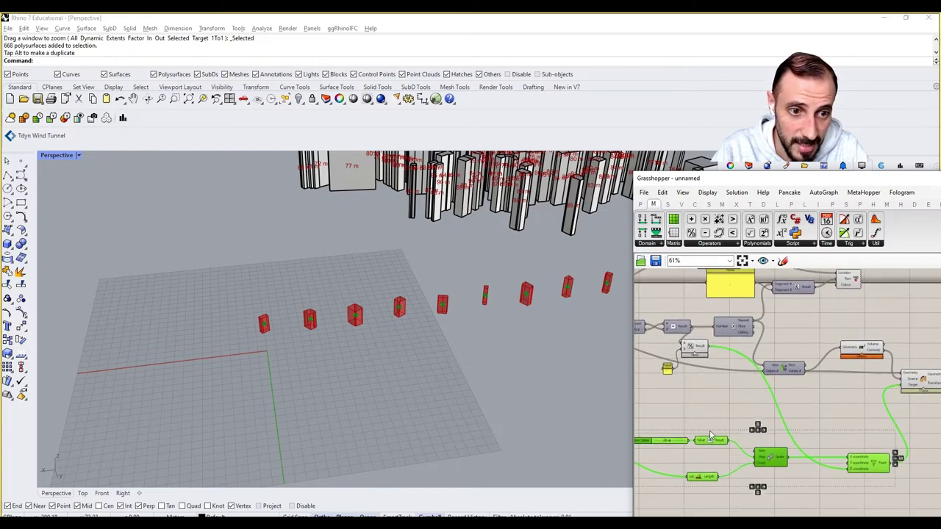
{"action": "left_click", "coordinate": [765, 410]}
{"action": "scroll", "coordinate": [771, 409], "scroll_direction": "down", "scroll_amount": 2}
{"action": "mouse_move", "coordinate": [834, 386]}
{"action": "right_mouse_down"}
{"action": "mouse_move", "coordinate": [880, 385]}
{"action": "mouse_move", "coordinate": [848, 392]}
{"action": "right_mouse_up"}
{"action": "scroll", "coordinate": [880, 385], "scroll_direction": "up", "scroll_amount": 2}
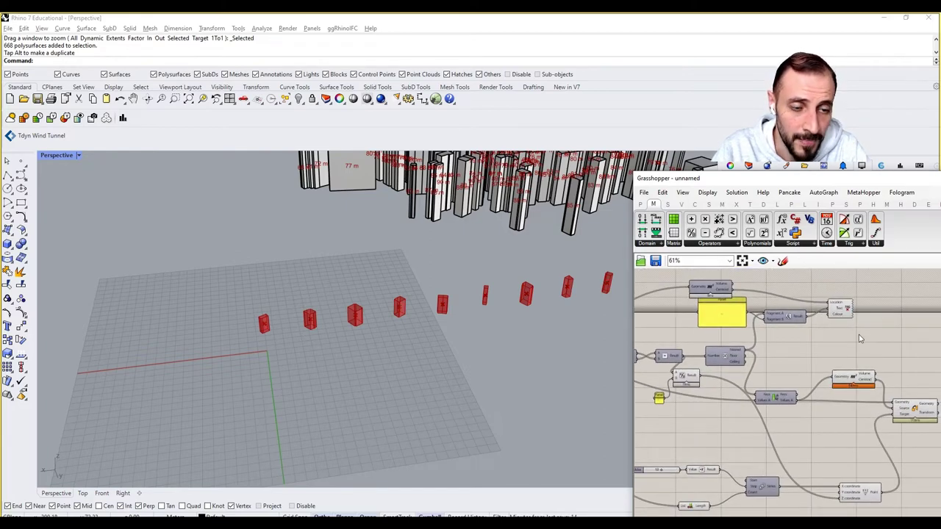
Add a Custom Preview component and connect the original building geometry parameter to its Geometry input.
{"action": "double_click", "coordinate": [860, 337]}
{"action": "type", "text": "prev"}
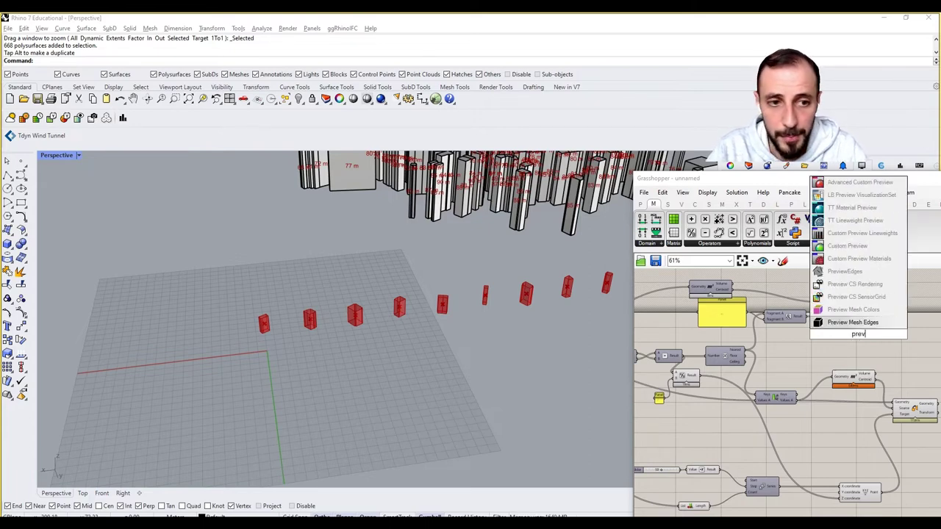
{"action": "left_click_drag", "start_coordinate": [857, 335], "coordinate": [897, 331]}
{"action": "right_click_drag", "start_coordinate": [798, 347], "coordinate": [935, 350]}
{"action": "right_click_drag", "start_coordinate": [693, 363], "coordinate": [704, 360]}
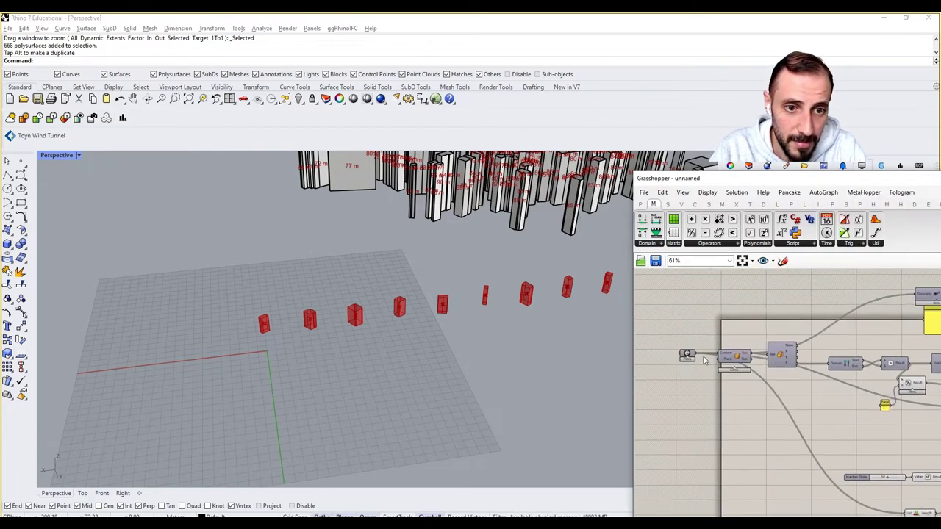
{"action": "scroll", "coordinate": [665, 353], "scroll_direction": "down", "scroll_amount": 5}
{"action": "left_click_drag", "start_coordinate": [696, 355], "coordinate": [835, 343]}
{"action": "scroll", "coordinate": [876, 347], "scroll_direction": "up", "scroll_amount": 5}
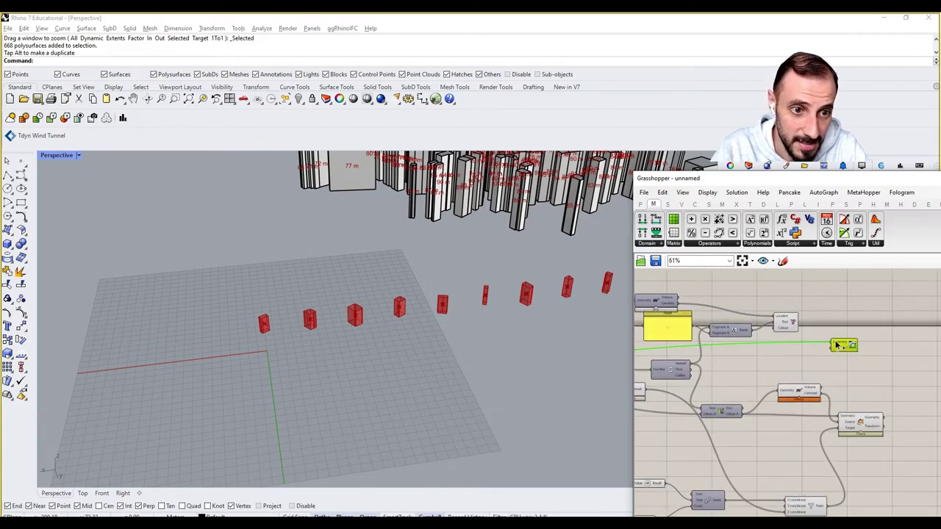
Make Layer 01 current in Rhino and hide the Default layer so only the Grasshopper previews remain.
{"action": "left_click_drag", "start_coordinate": [815, 179], "coordinate": [806, 277]}
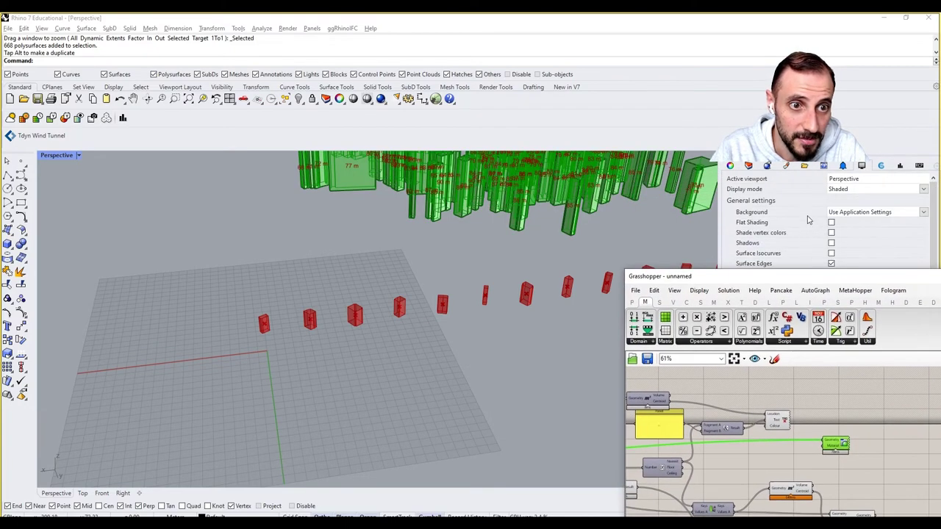
{"action": "left_click", "coordinate": [765, 167]}
{"action": "left_click", "coordinate": [822, 216]}
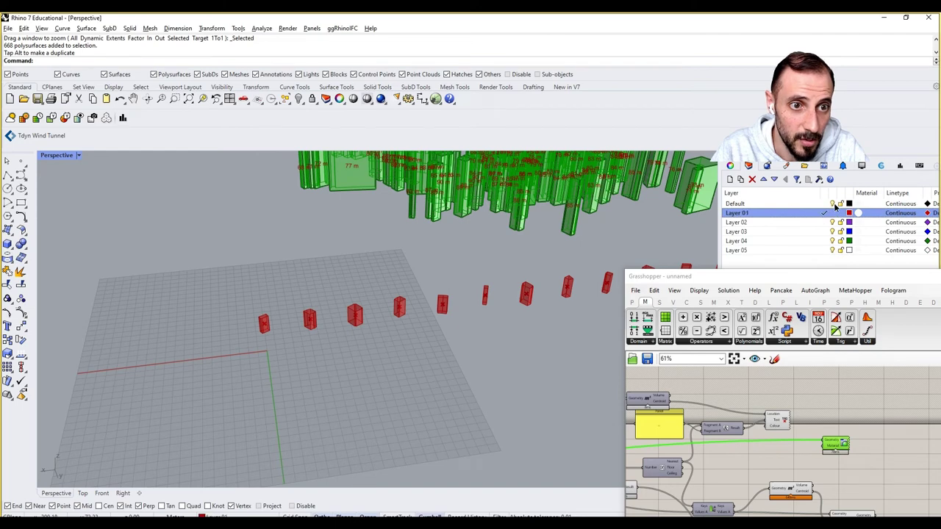
{"action": "left_click", "coordinate": [831, 204]}
{"action": "left_click_drag", "start_coordinate": [822, 272], "coordinate": [872, 166]}
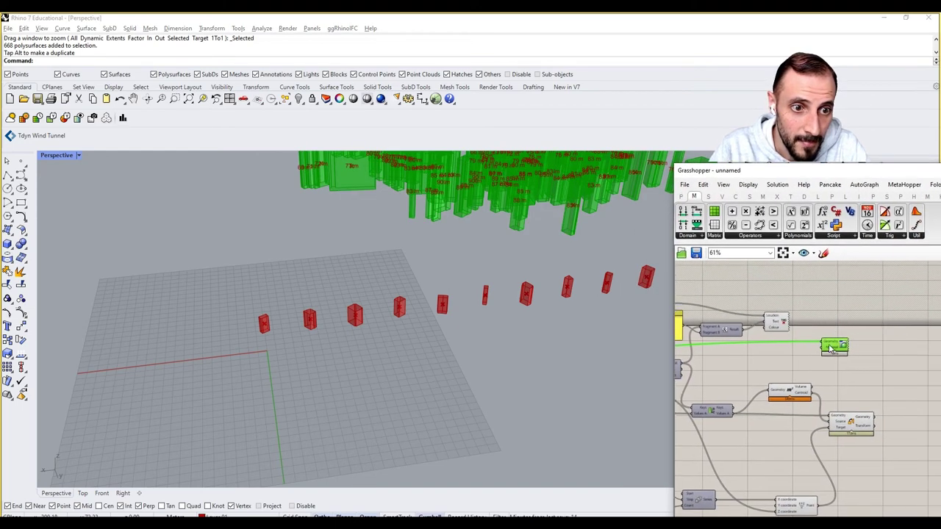
Add a Gradient component beside the Custom Preview and apply the green-yellow-red preset.
{"action": "double_click", "coordinate": [805, 351]}
{"action": "type", "text": "grad"}
{"action": "left_click", "coordinate": [799, 344]}
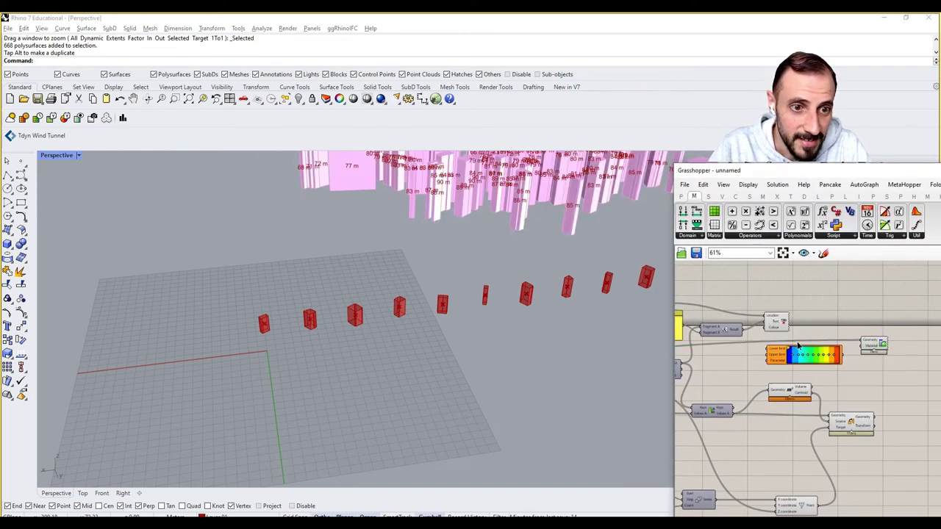
{"action": "right_click", "coordinate": [815, 359]}
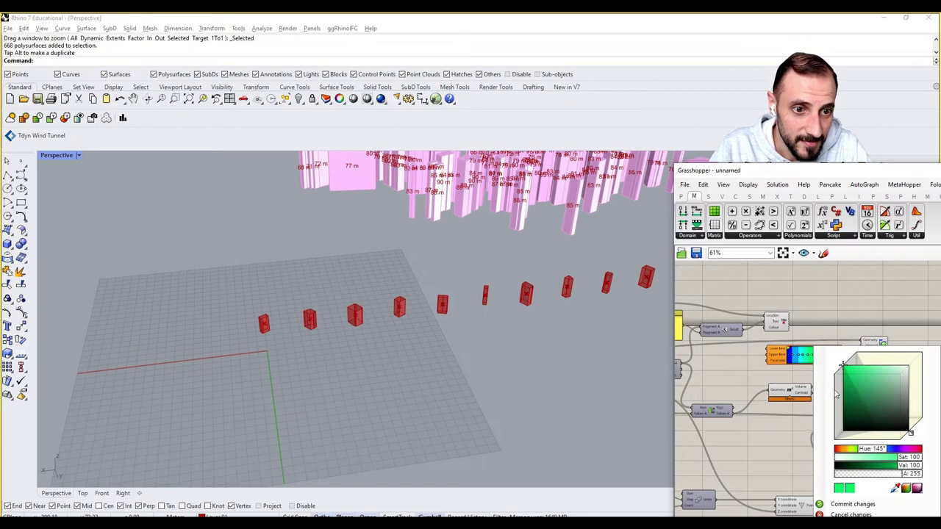
{"action": "right_click", "coordinate": [801, 370]}
{"action": "mouse_move", "coordinate": [846, 421]}
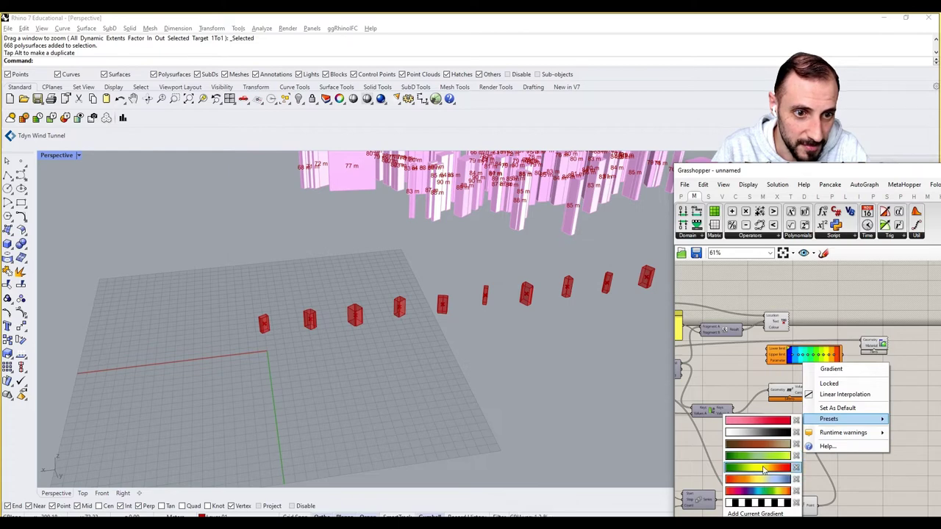
{"action": "left_click", "coordinate": [765, 469]}
{"action": "scroll", "coordinate": [781, 381], "scroll_direction": "up", "scroll_amount": 3}
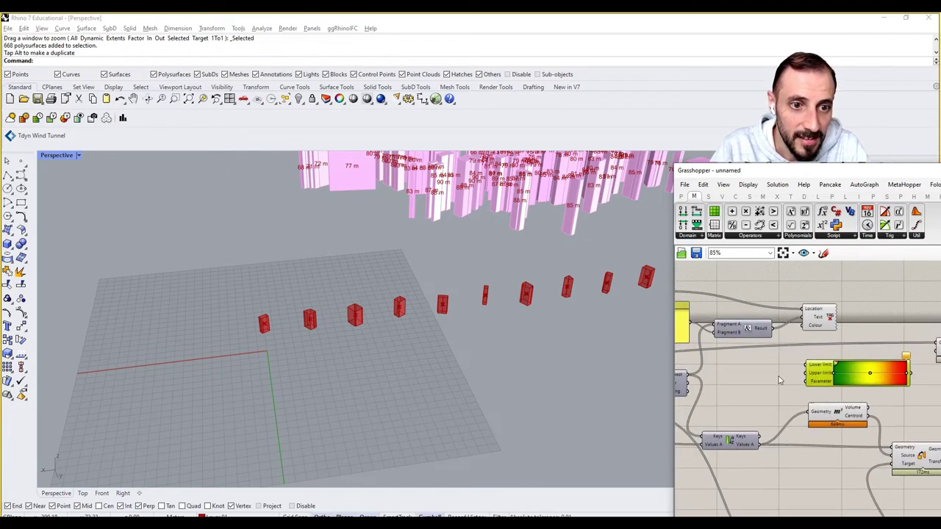
Rearrange the Custom Preview and the Gradient further along the canvas to leave space before the gradient's inputs.
{"action": "right_click_drag", "start_coordinate": [780, 380], "coordinate": [802, 376]}
{"action": "scroll", "coordinate": [801, 371], "scroll_direction": "down", "scroll_amount": 3}
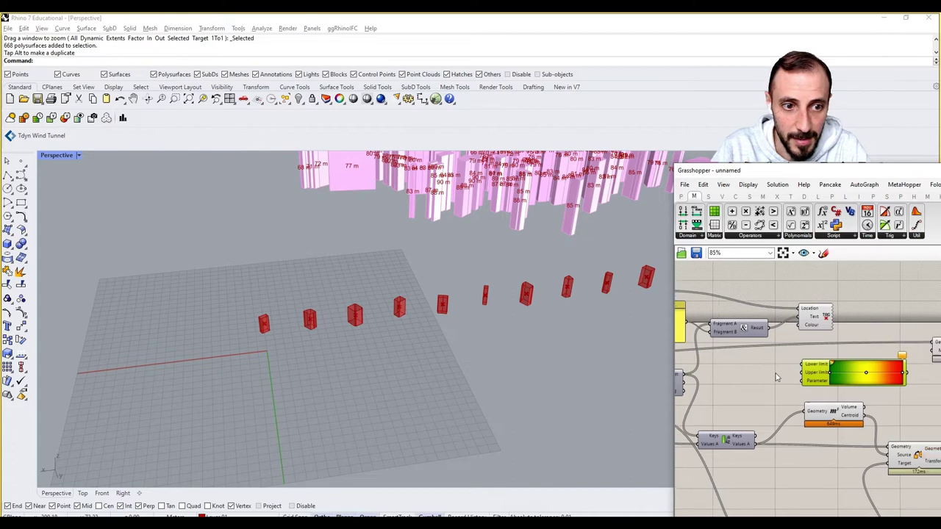
{"action": "left_click", "coordinate": [915, 349]}
{"action": "left_click_drag", "start_coordinate": [916, 347], "coordinate": [921, 344]}
{"action": "left_click_drag", "start_coordinate": [845, 381], "coordinate": [883, 378]}
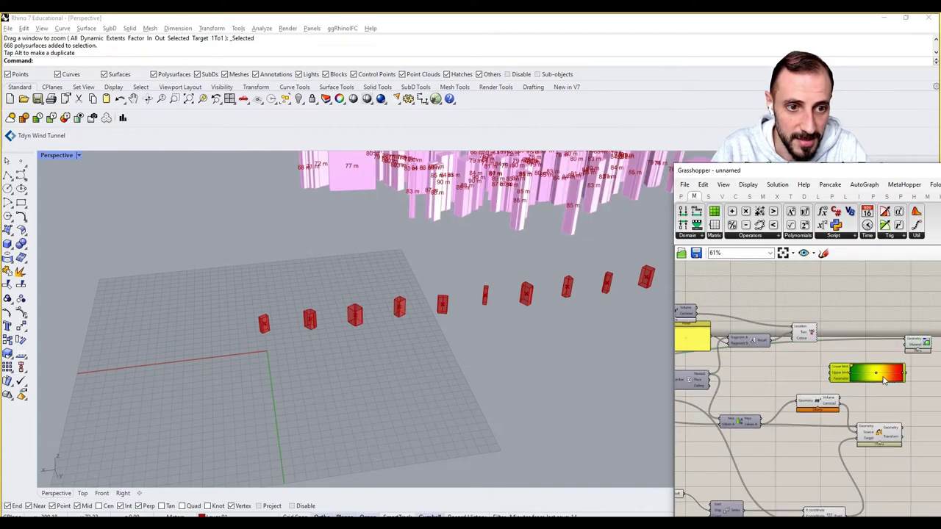
Delete the Division component and its panel that feed the Z coordinate of Construct Point.
{"action": "right_click_drag", "start_coordinate": [794, 376], "coordinate": [891, 369]}
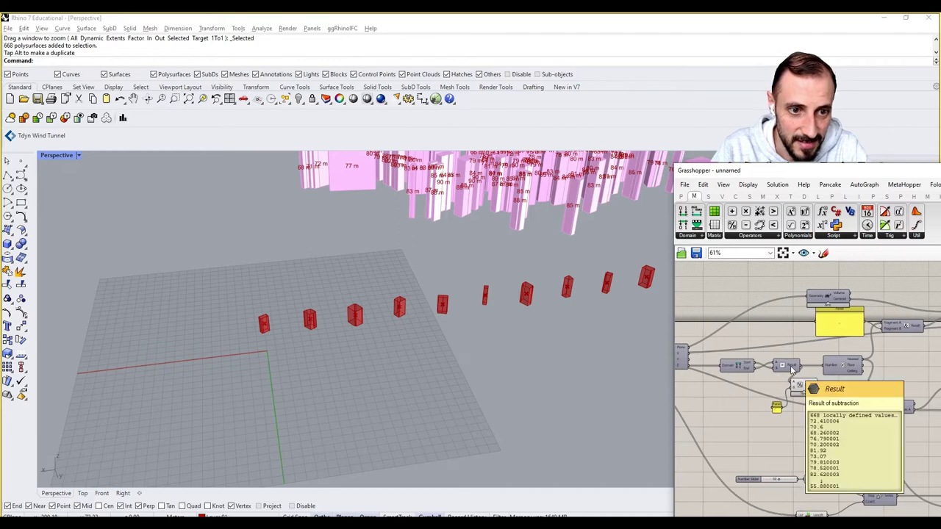
{"action": "right_click_drag", "start_coordinate": [794, 380], "coordinate": [745, 391]}
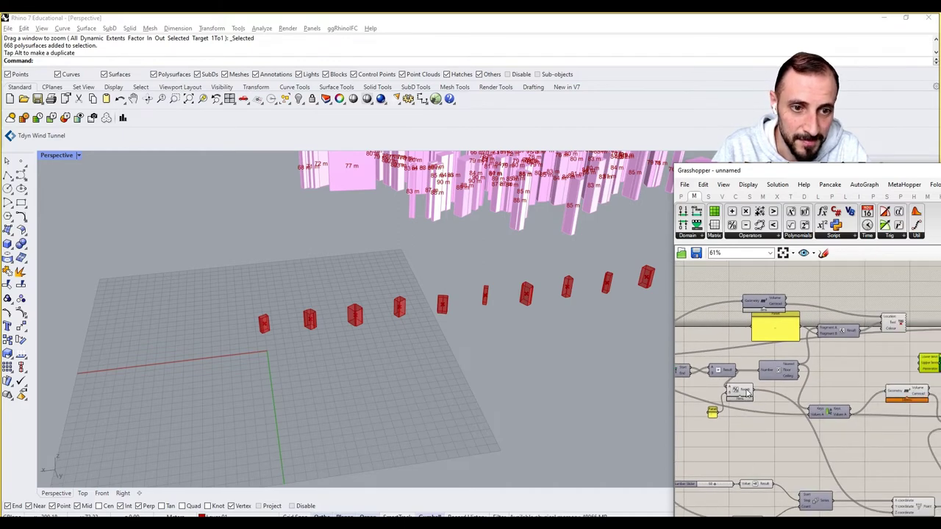
{"action": "left_click_drag", "start_coordinate": [747, 390], "coordinate": [716, 400]}
{"action": "key", "text": "Delete"}
{"action": "right_click_drag", "start_coordinate": [779, 430], "coordinate": [740, 400]}
{"action": "right_click_drag", "start_coordinate": [837, 426], "coordinate": [796, 426]}
{"action": "right_click_drag", "start_coordinate": [870, 373], "coordinate": [857, 381]}
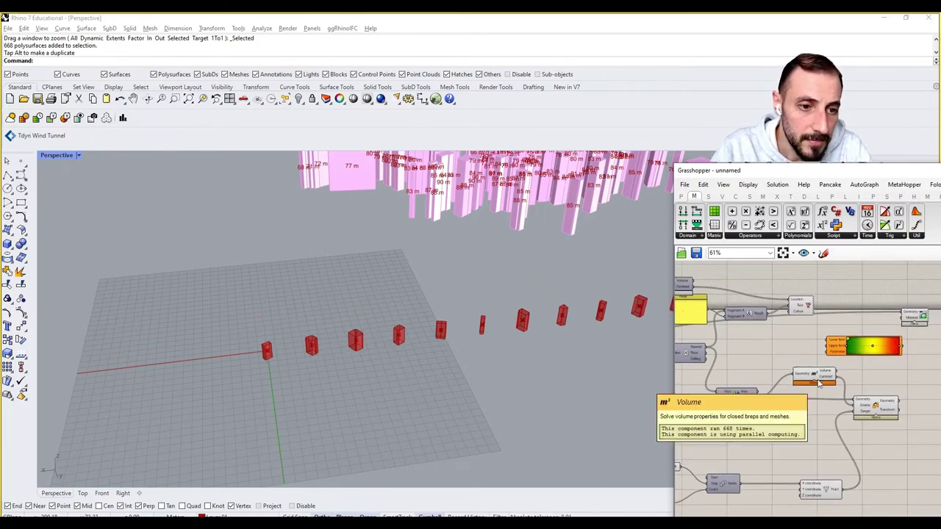
Move the Volume component down in line with Sort List to clear space under the Gradient.
{"action": "left_click_drag", "start_coordinate": [826, 373], "coordinate": [824, 398]}
{"action": "right_click_drag", "start_coordinate": [759, 397], "coordinate": [880, 427]}
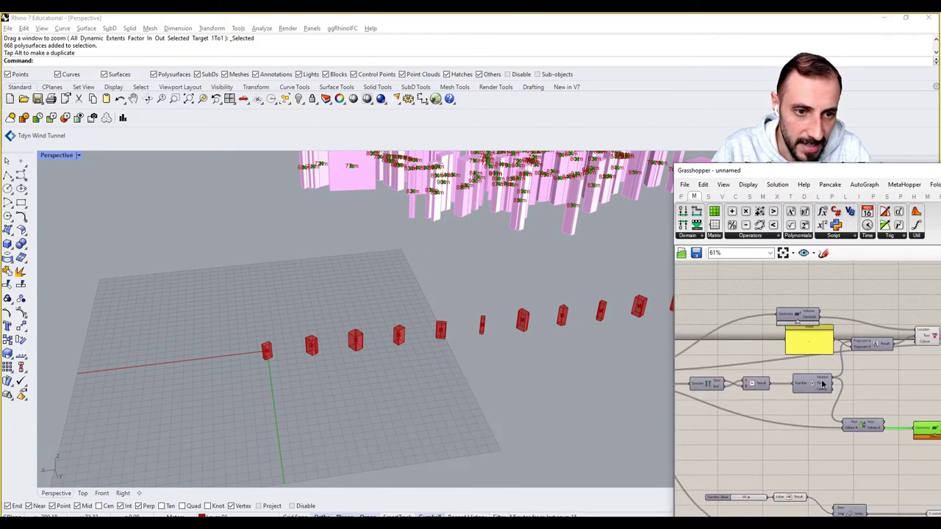
{"action": "right_click_drag", "start_coordinate": [822, 384], "coordinate": [781, 381]}
Add a Bounds component above Sort List and feed it the sorted Keys as Numbers.
{"action": "mouse_move", "coordinate": [784, 380]}
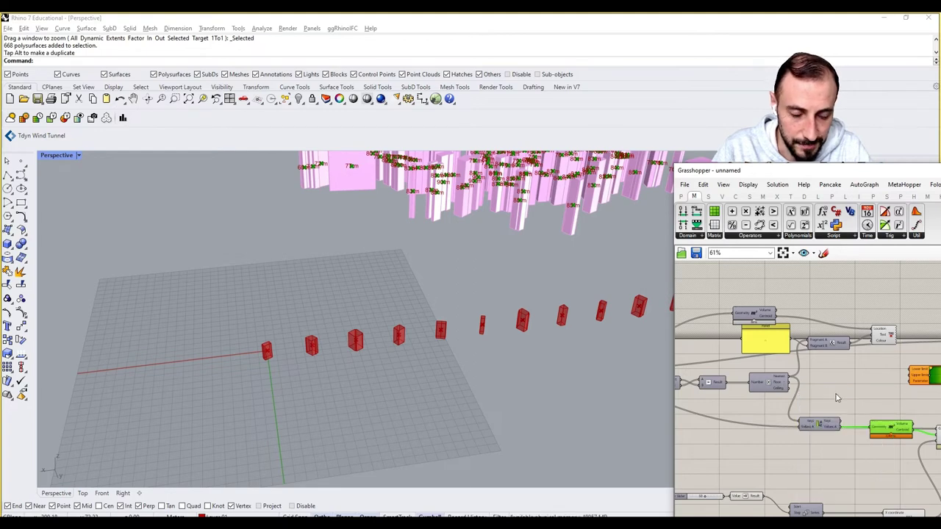
{"action": "right_click_drag", "start_coordinate": [836, 398], "coordinate": [796, 389]}
{"action": "mouse_move", "coordinate": [799, 424]}
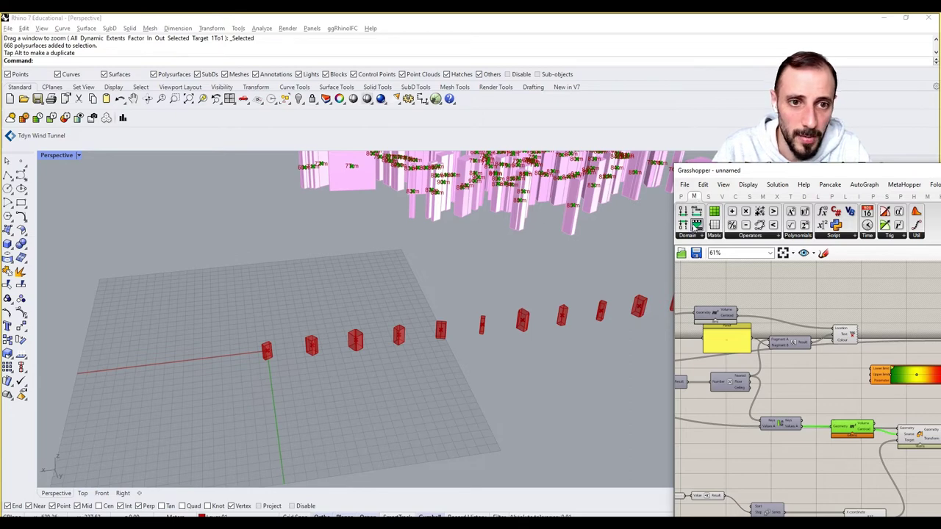
{"action": "left_click", "coordinate": [689, 235]}
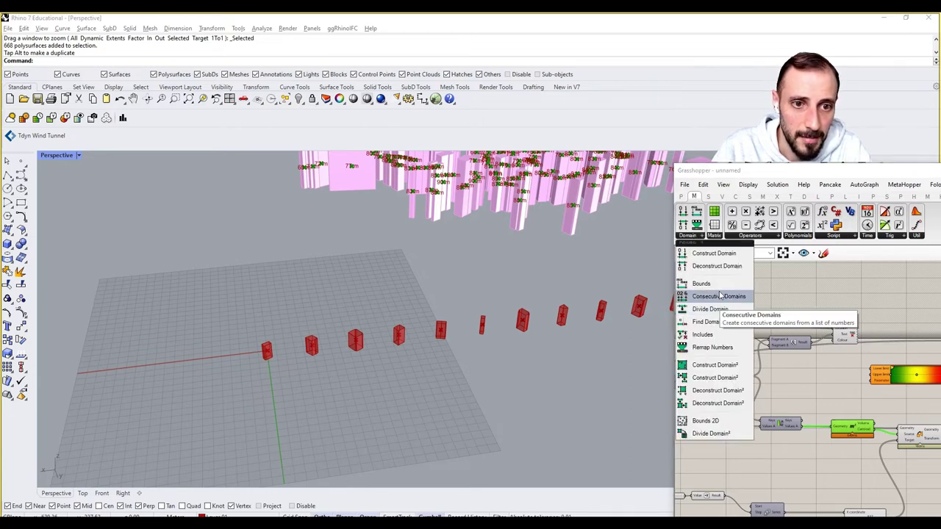
{"action": "left_click_drag", "start_coordinate": [703, 284], "coordinate": [793, 393]}
{"action": "right_click_drag", "start_coordinate": [846, 383], "coordinate": [791, 383]}
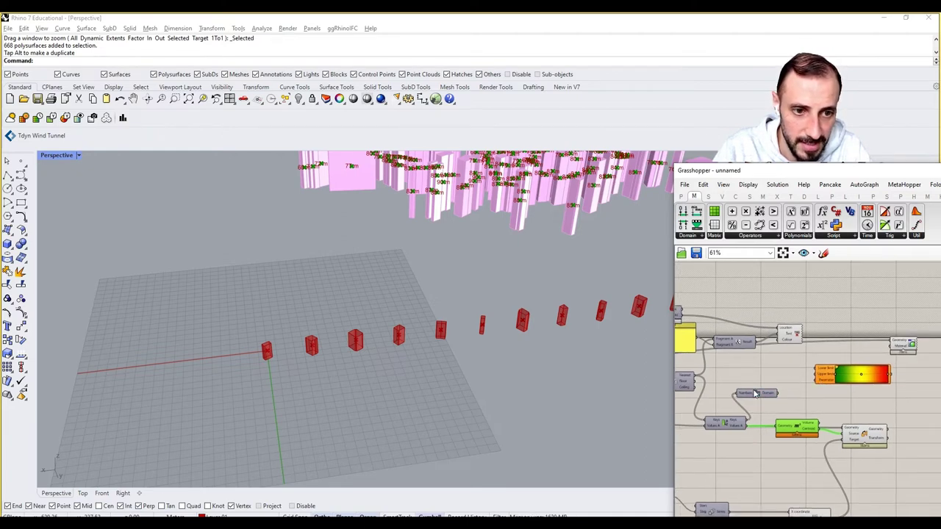
{"action": "left_click_drag", "start_coordinate": [755, 394], "coordinate": [753, 387]}
Add a Deconstruct Domain after Bounds and wire its Start and End to the Gradient's Lower limit and Upper limit.
{"action": "left_click", "coordinate": [771, 376]}
{"action": "left_click_drag", "start_coordinate": [821, 375], "coordinate": [848, 384]}
{"action": "left_click", "coordinate": [795, 379]}
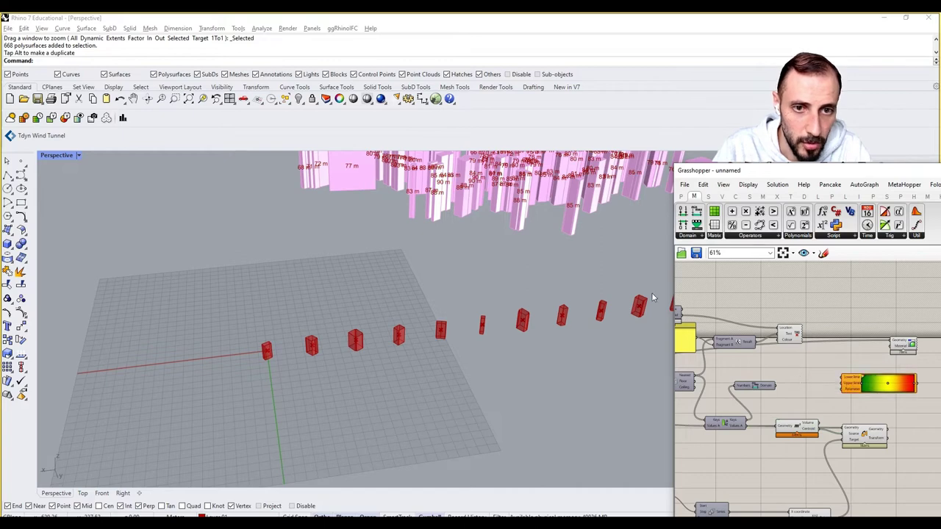
{"action": "left_click", "coordinate": [683, 239]}
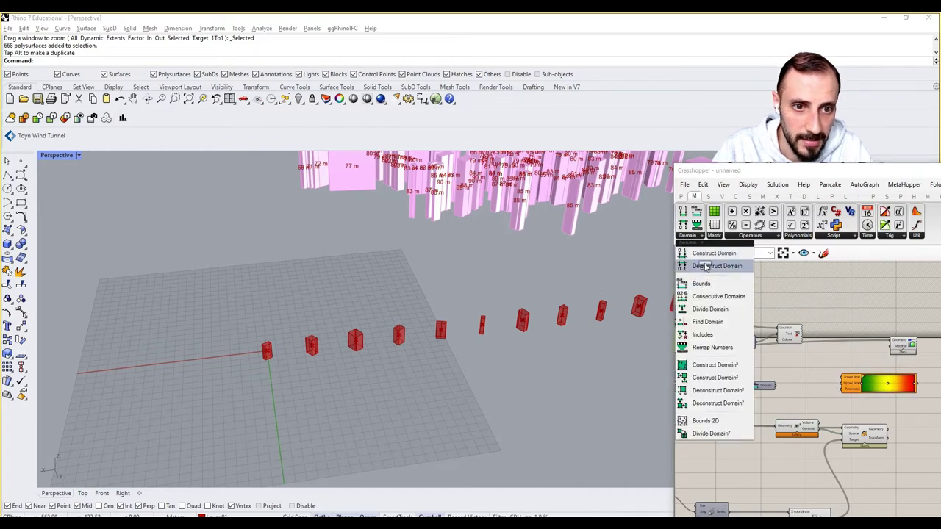
{"action": "left_click_drag", "start_coordinate": [707, 266], "coordinate": [785, 384]}
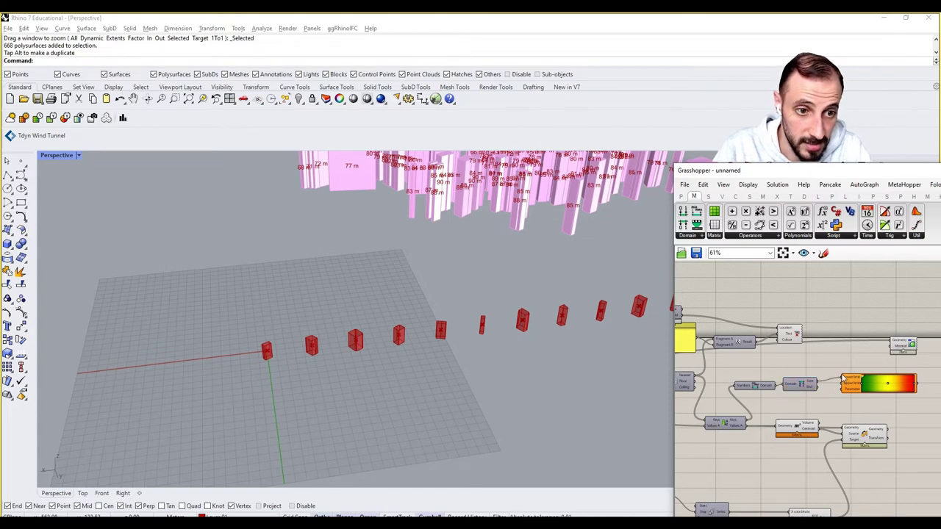
{"action": "scroll", "coordinate": [831, 395], "scroll_direction": "down", "scroll_amount": 2}
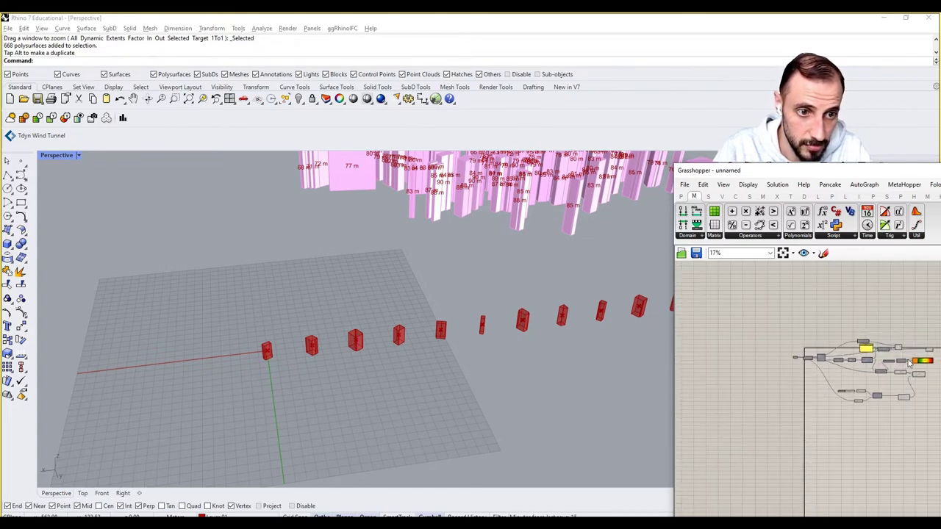
{"action": "scroll", "coordinate": [809, 375], "scroll_direction": "up", "scroll_amount": 5}
{"action": "right_click_drag", "start_coordinate": [800, 368], "coordinate": [762, 368]}
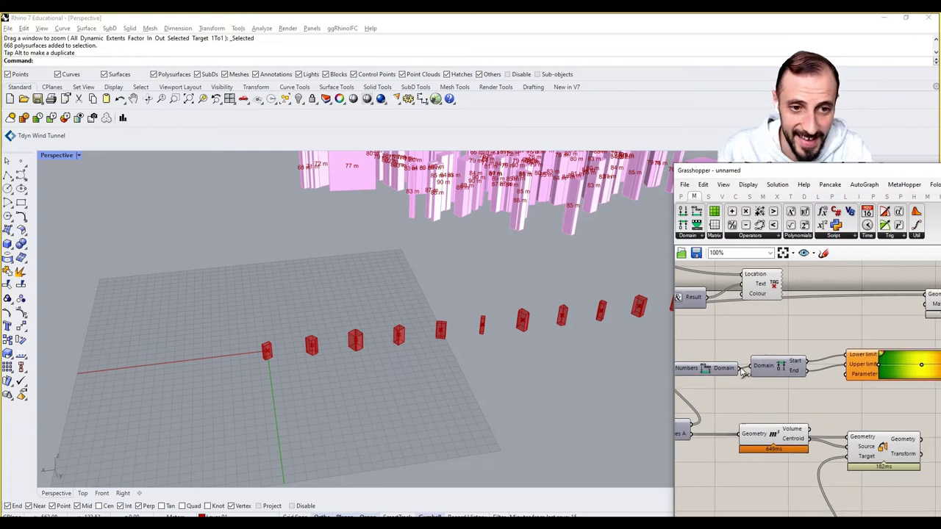
Feed the sorted Keys into the Gradient's Parameter and connect the gradient output to the Custom Preview's Material.
{"action": "right_click_drag", "start_coordinate": [844, 370], "coordinate": [813, 363]}
{"action": "right_click_drag", "start_coordinate": [730, 397], "coordinate": [805, 373]}
{"action": "scroll", "coordinate": [790, 374], "scroll_direction": "down", "scroll_amount": 2}
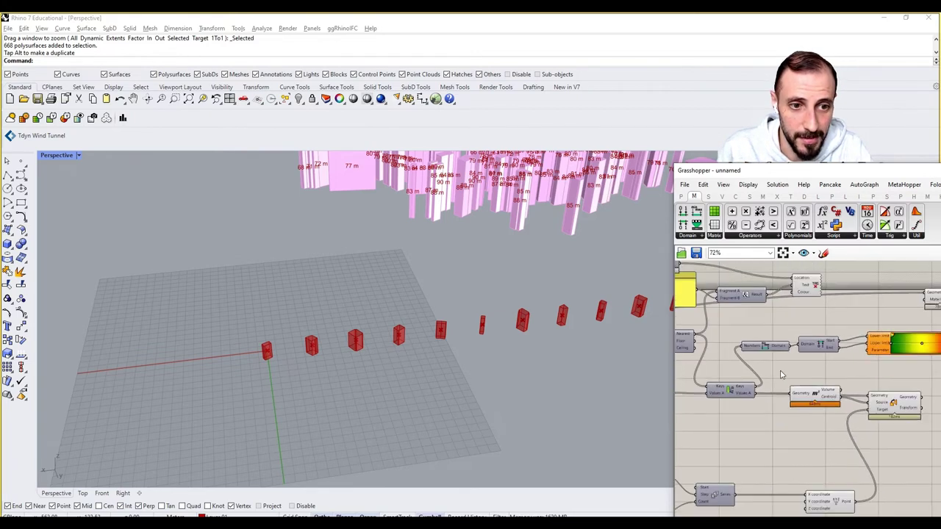
{"action": "scroll", "coordinate": [769, 384], "scroll_direction": "up", "scroll_amount": 1}
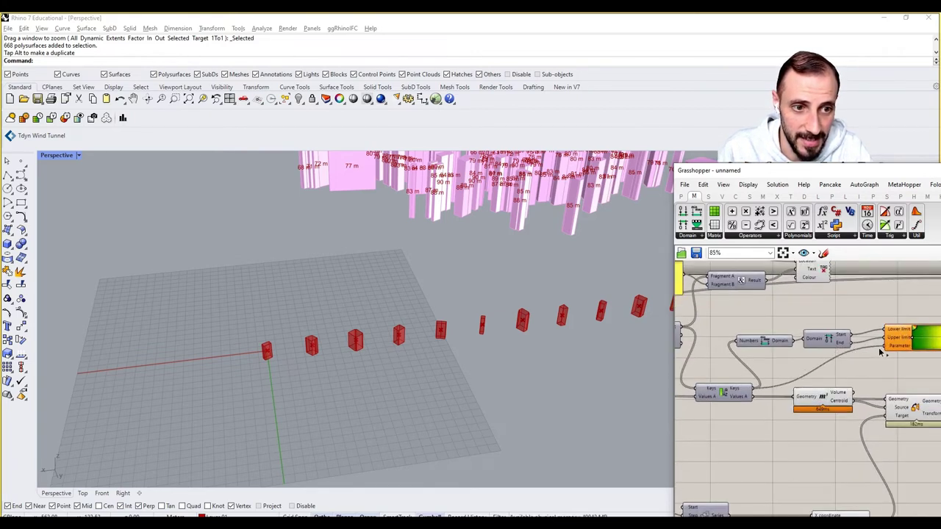
{"action": "right_click_drag", "start_coordinate": [896, 354], "coordinate": [773, 379]}
{"action": "left_click_drag", "start_coordinate": [866, 360], "coordinate": [830, 312]}
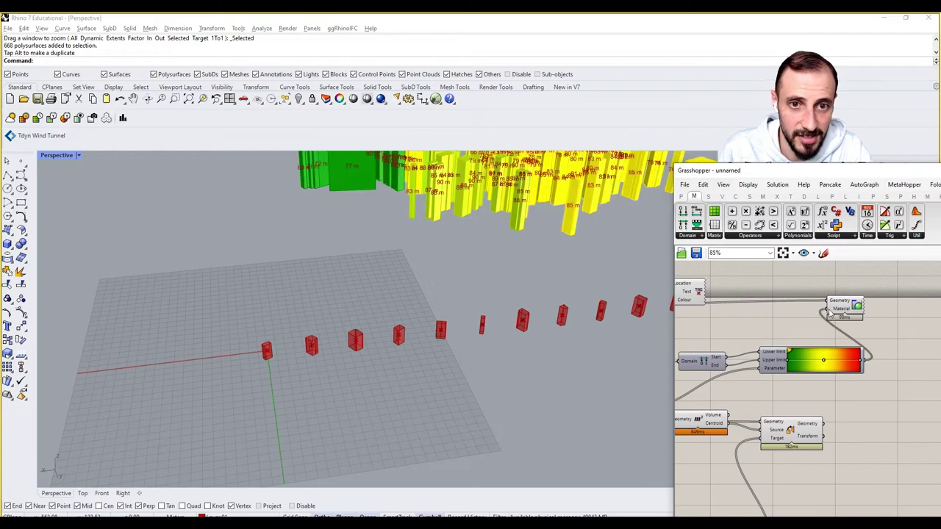
Inspect the gradient colours of the buildings against their height labels across the Perspective view.
{"action": "right_click_drag", "start_coordinate": [516, 257], "coordinate": [454, 332], "text": "shift"}
{"action": "scroll", "coordinate": [501, 300], "scroll_direction": "down", "scroll_amount": 5}
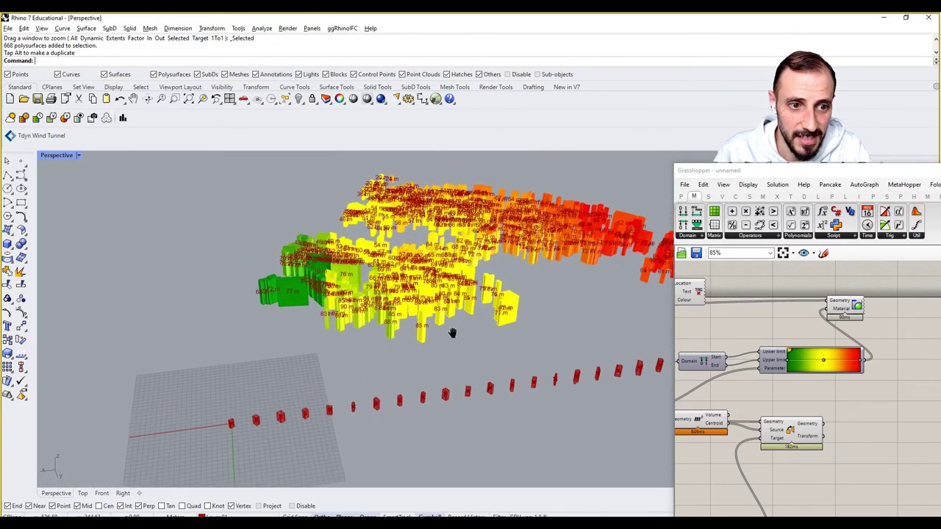
{"action": "right_click_drag", "start_coordinate": [523, 280], "coordinate": [486, 290]}
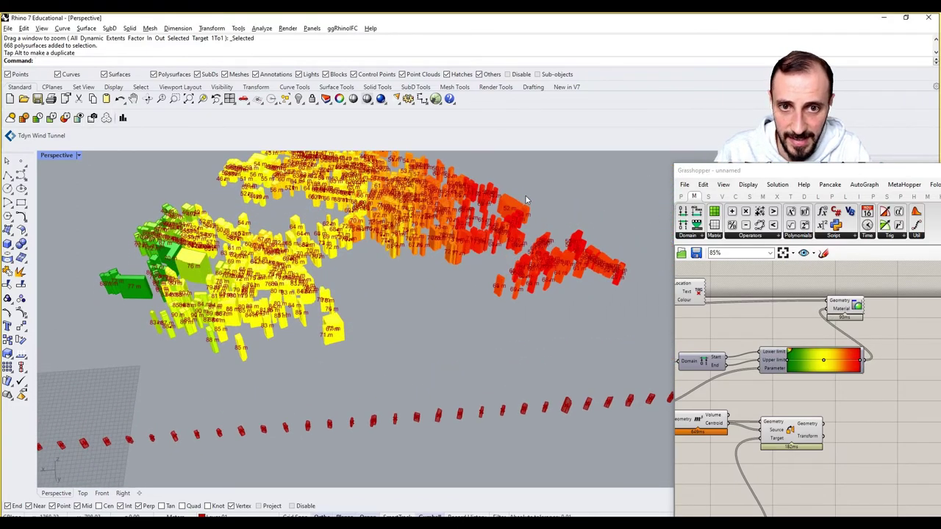
{"action": "scroll", "coordinate": [528, 201], "scroll_direction": "up", "scroll_amount": 3}
{"action": "scroll", "coordinate": [529, 314], "scroll_direction": "up", "scroll_amount": 3}
{"action": "scroll", "coordinate": [529, 314], "scroll_direction": "up", "scroll_amount": 3}
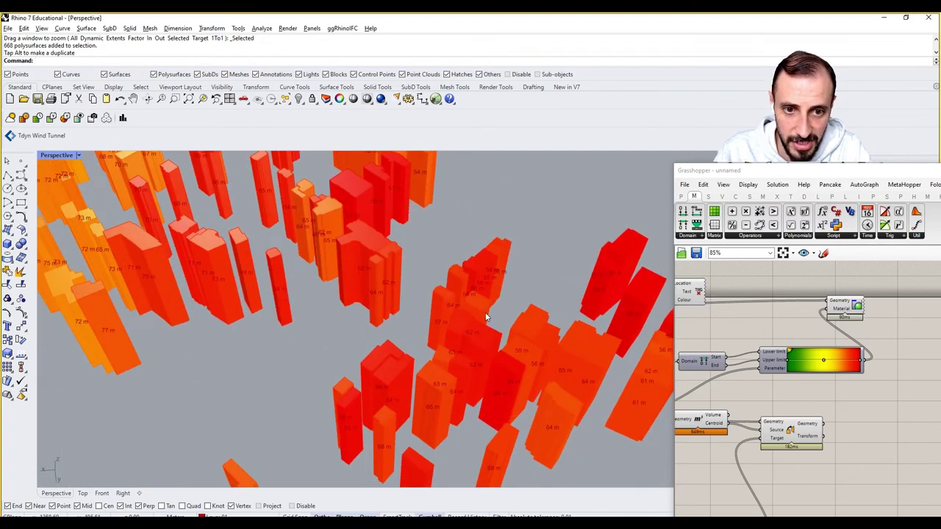
{"action": "right_click_drag", "start_coordinate": [485, 316], "coordinate": [290, 224]}
{"action": "scroll", "coordinate": [316, 243], "scroll_direction": "down", "scroll_amount": 5}
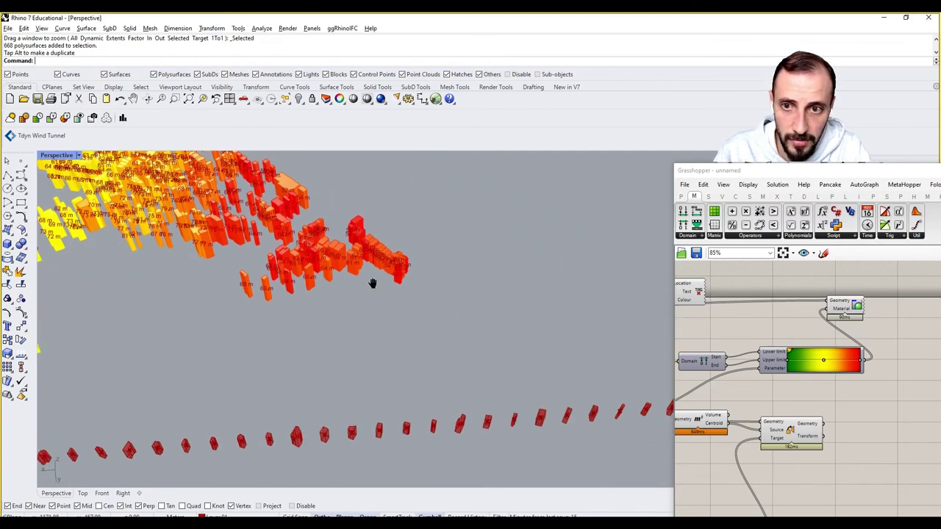
{"action": "scroll", "coordinate": [472, 302], "scroll_direction": "up", "scroll_amount": 3}
{"action": "scroll", "coordinate": [460, 288], "scroll_direction": "up", "scroll_amount": 3}
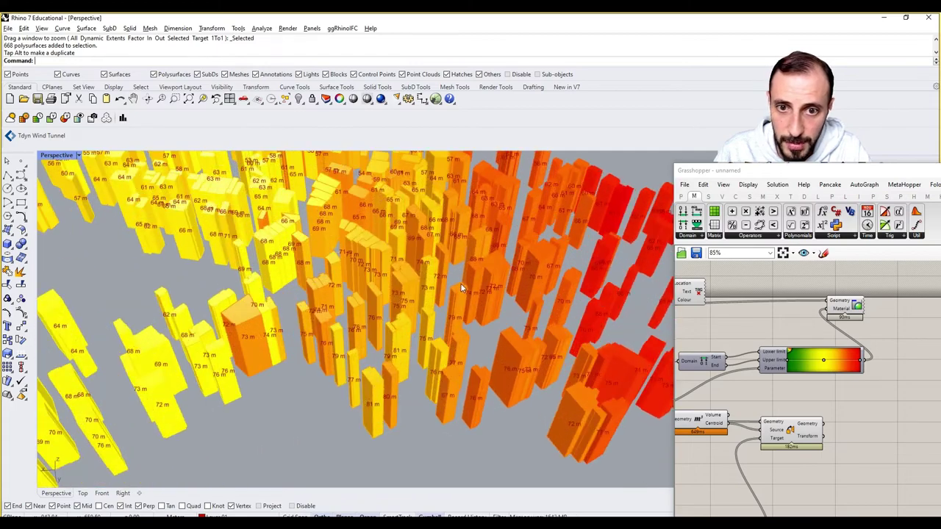
Compare the red, yellow and green building clusters with their height labels and check the end value of the deconstructed domain.
{"action": "right_click_drag", "start_coordinate": [471, 261], "coordinate": [401, 332]}
{"action": "right_click_drag", "start_coordinate": [531, 347], "coordinate": [485, 316]}
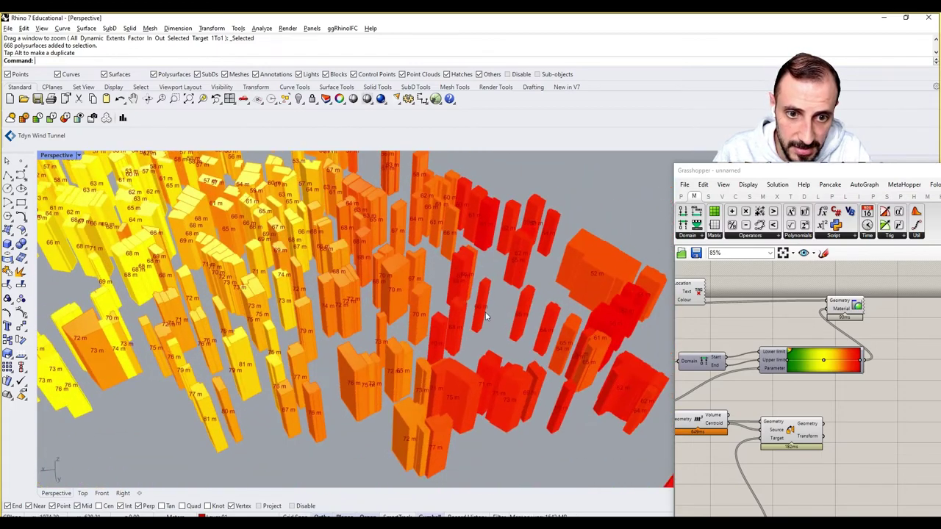
{"action": "mouse_move", "coordinate": [718, 368]}
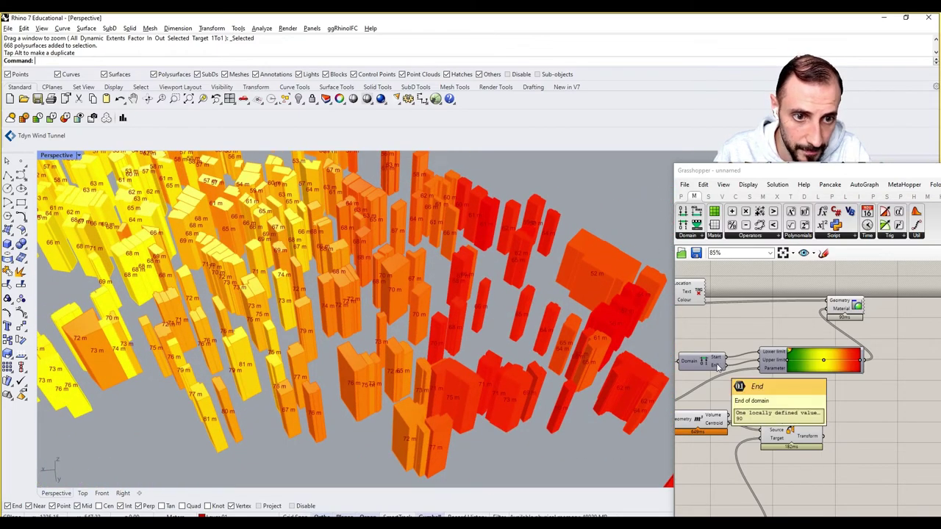
{"action": "right_click_drag", "start_coordinate": [529, 353], "coordinate": [408, 315]}
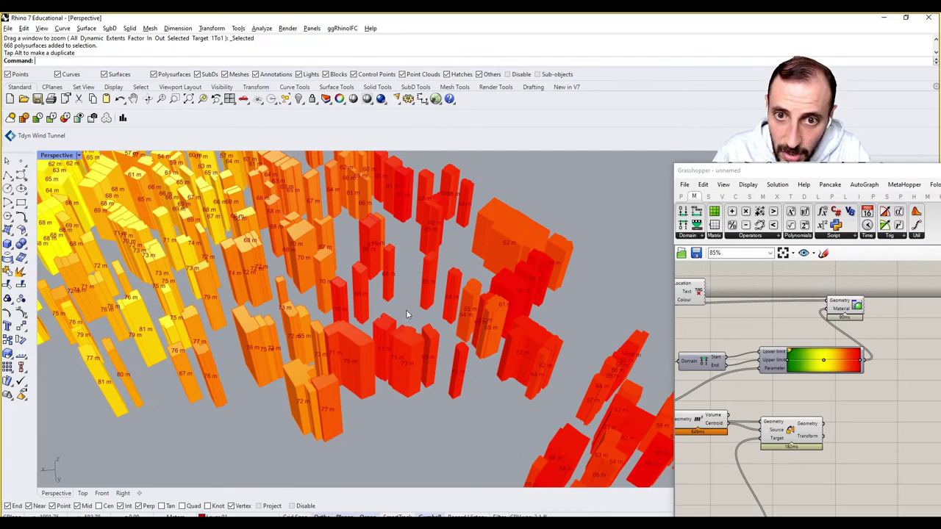
{"action": "scroll", "coordinate": [403, 323], "scroll_direction": "down", "scroll_amount": 2}
{"action": "scroll", "coordinate": [401, 333], "scroll_direction": "down", "scroll_amount": 3}
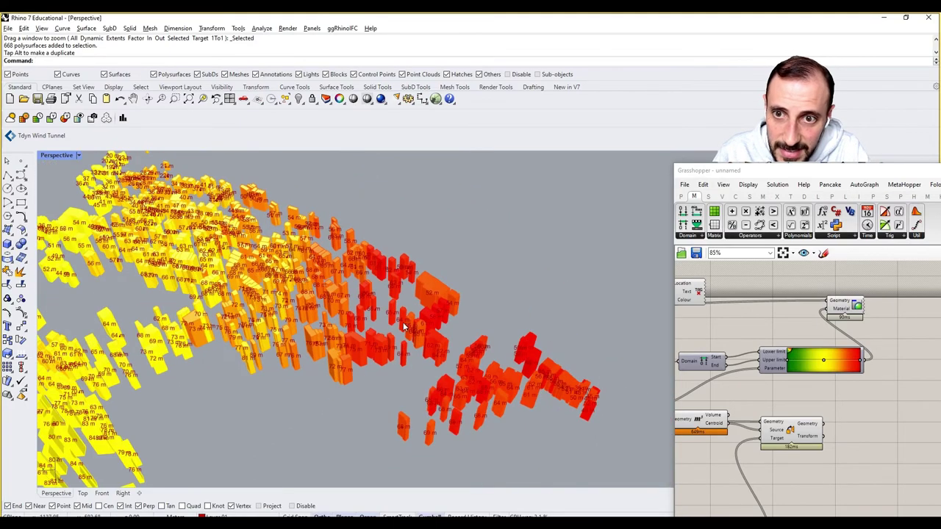
{"action": "right_click_drag", "start_coordinate": [403, 327], "coordinate": [522, 331]}
{"action": "right_click_drag", "start_coordinate": [592, 353], "coordinate": [482, 328]}
{"action": "scroll", "coordinate": [471, 304], "scroll_direction": "up", "scroll_amount": 4}
{"action": "scroll", "coordinate": [441, 287], "scroll_direction": "down", "scroll_amount": 5}
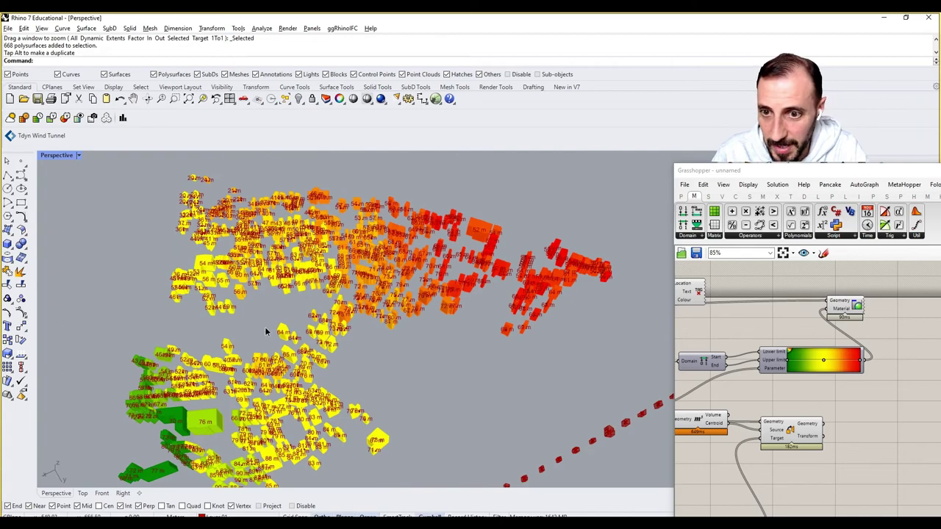
{"action": "scroll", "coordinate": [267, 332], "scroll_direction": "up", "scroll_amount": 8}
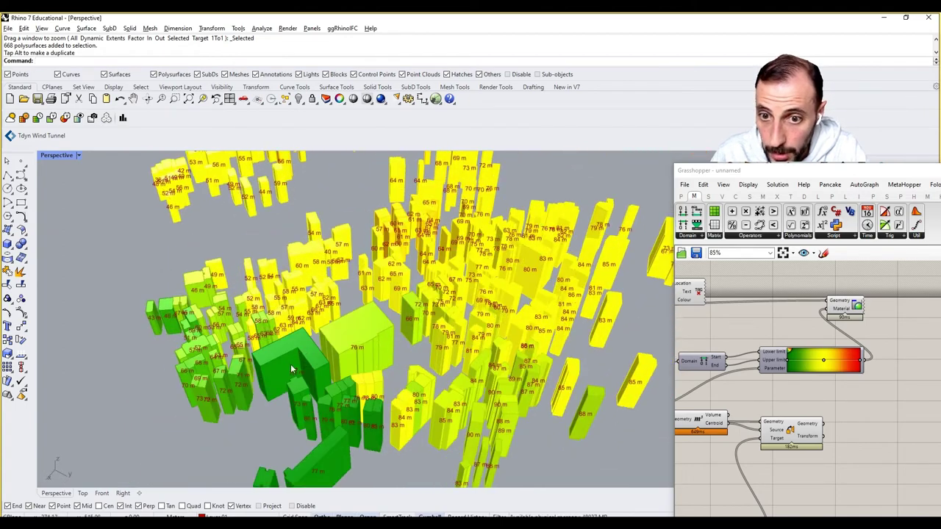
{"action": "scroll", "coordinate": [291, 369], "scroll_direction": "up", "scroll_amount": 3}
Rewire the Bounds Numbers input and the Gradient's Parameter to the Round component's Nearest output instead of the sorted Keys.
{"action": "right_click_drag", "start_coordinate": [785, 336], "coordinate": [834, 319]}
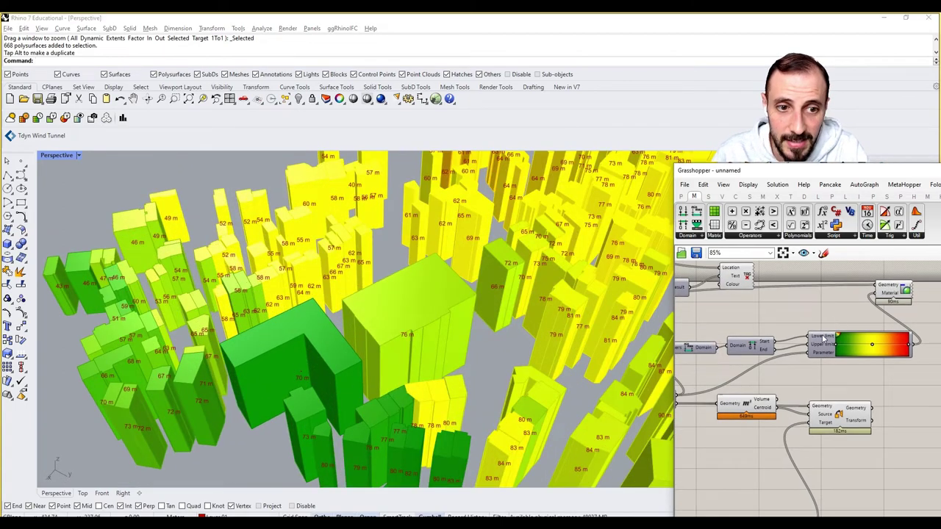
{"action": "right_click_drag", "start_coordinate": [796, 370], "coordinate": [862, 367]}
{"action": "scroll", "coordinate": [774, 395], "scroll_direction": "down", "scroll_amount": 4}
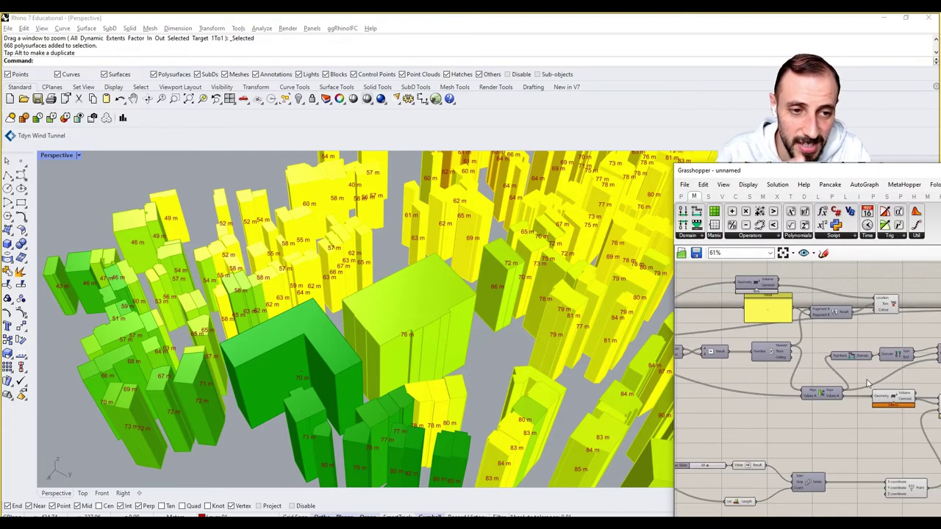
{"action": "right_click_drag", "start_coordinate": [867, 383], "coordinate": [791, 383]}
{"action": "scroll", "coordinate": [377, 324], "scroll_direction": "down", "scroll_amount": 6}
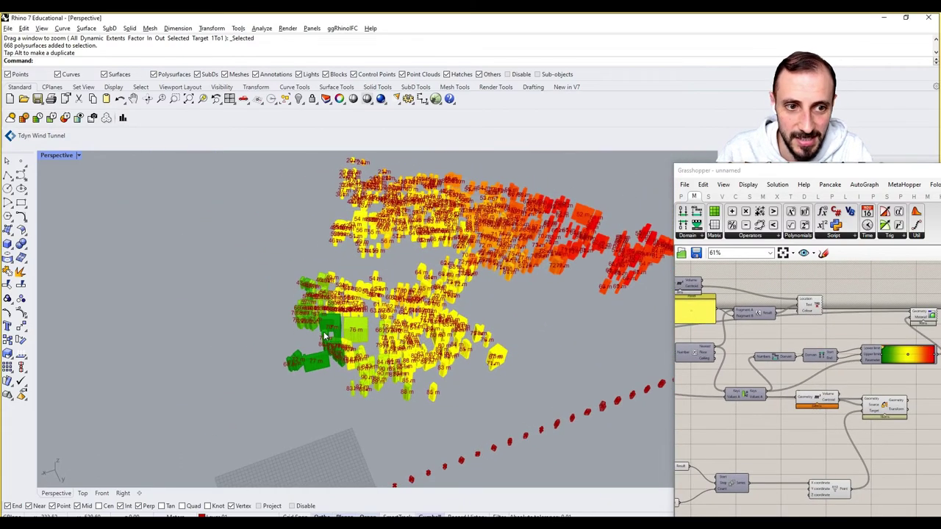
{"action": "right_click_drag", "start_coordinate": [782, 375], "coordinate": [892, 384]}
{"action": "right_click_drag", "start_coordinate": [772, 360], "coordinate": [736, 355]}
{"action": "right_click_drag", "start_coordinate": [822, 358], "coordinate": [779, 347]}
{"action": "scroll", "coordinate": [812, 347], "scroll_direction": "up", "scroll_amount": 1}
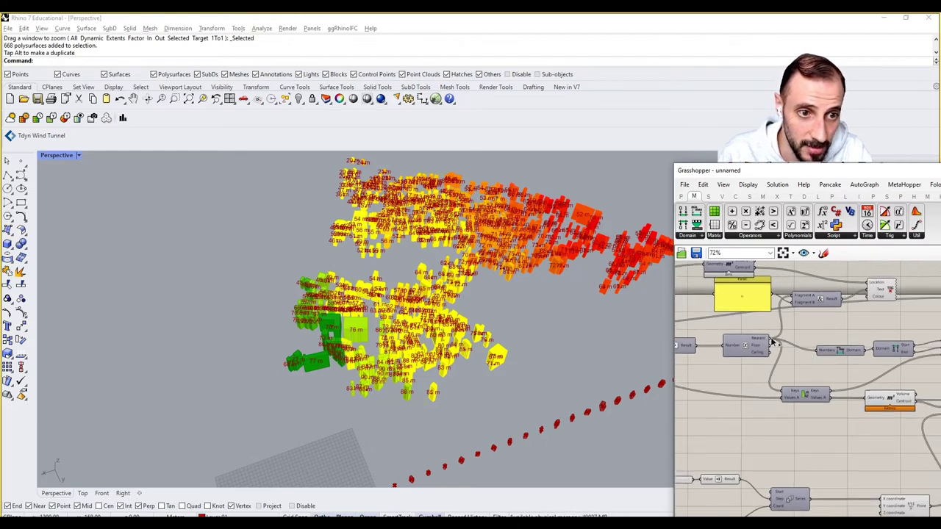
{"action": "left_click_drag", "start_coordinate": [769, 339], "coordinate": [908, 354]}
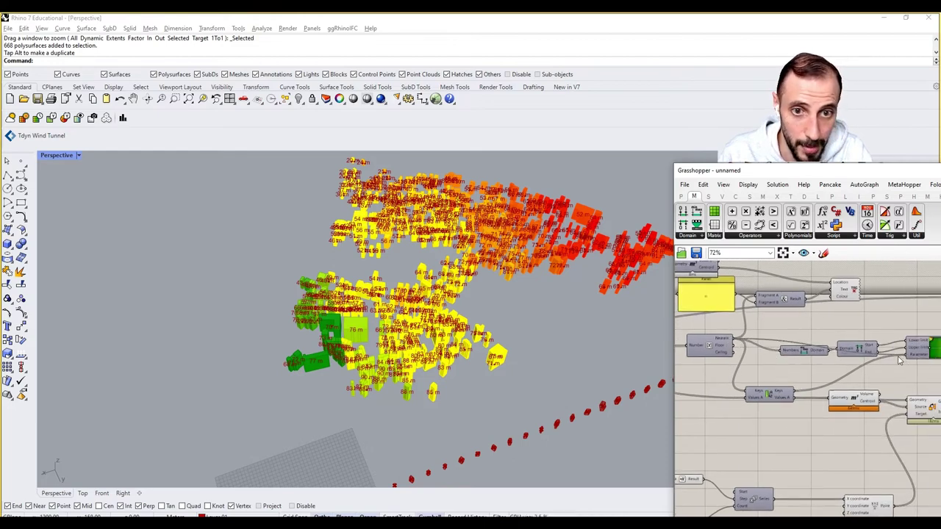
Examine the recoloured buildings against their height labels, then look at the row of oriented buildings starting at the grid origin.
{"action": "scroll", "coordinate": [410, 337], "scroll_direction": "up", "scroll_amount": 6}
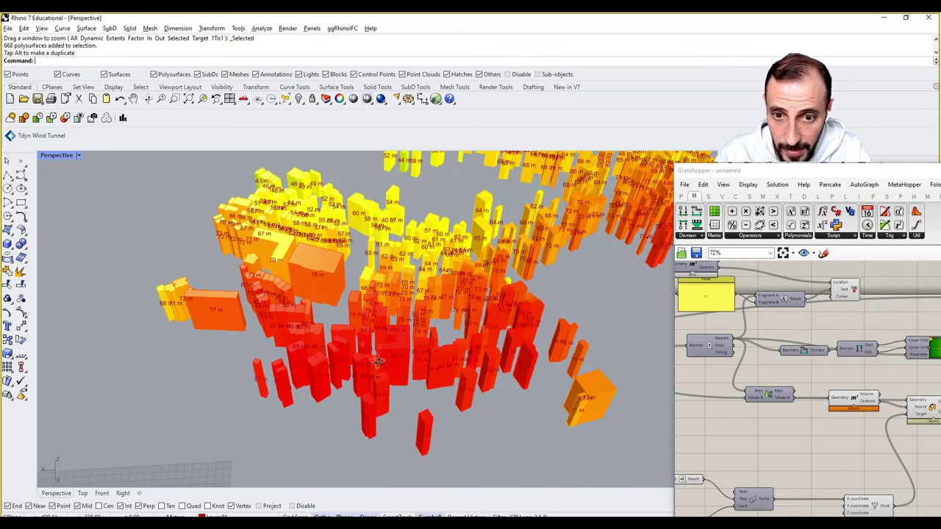
{"action": "right_click_drag", "start_coordinate": [456, 312], "coordinate": [430, 328]}
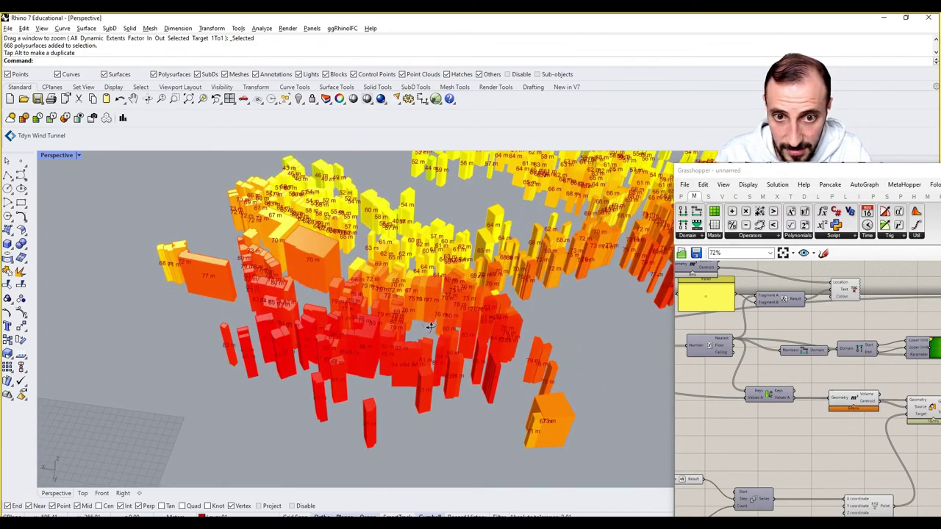
{"action": "scroll", "coordinate": [501, 386], "scroll_direction": "up", "scroll_amount": 5}
{"action": "scroll", "coordinate": [503, 381], "scroll_direction": "down", "scroll_amount": 10}
{"action": "right_click_drag", "start_coordinate": [565, 330], "coordinate": [391, 330], "text": "shift"}
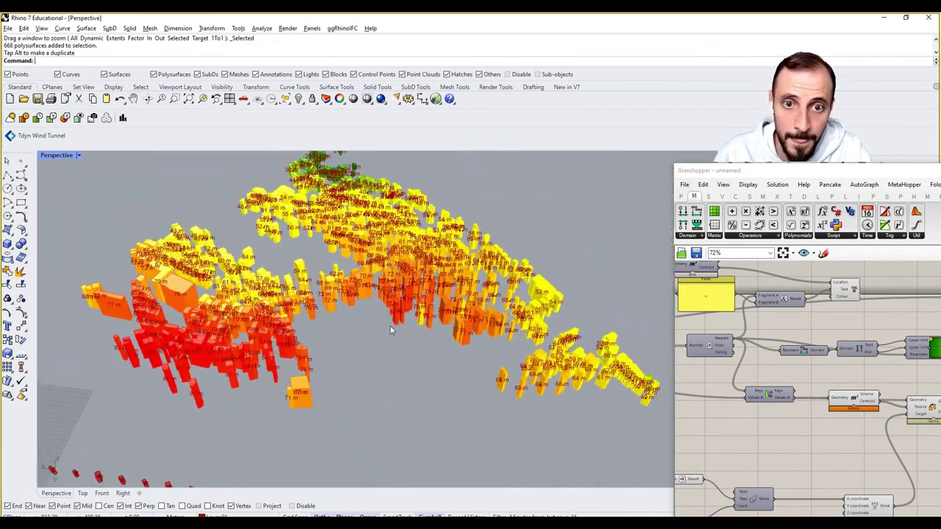
{"action": "right_click_drag", "start_coordinate": [511, 309], "coordinate": [448, 351]}
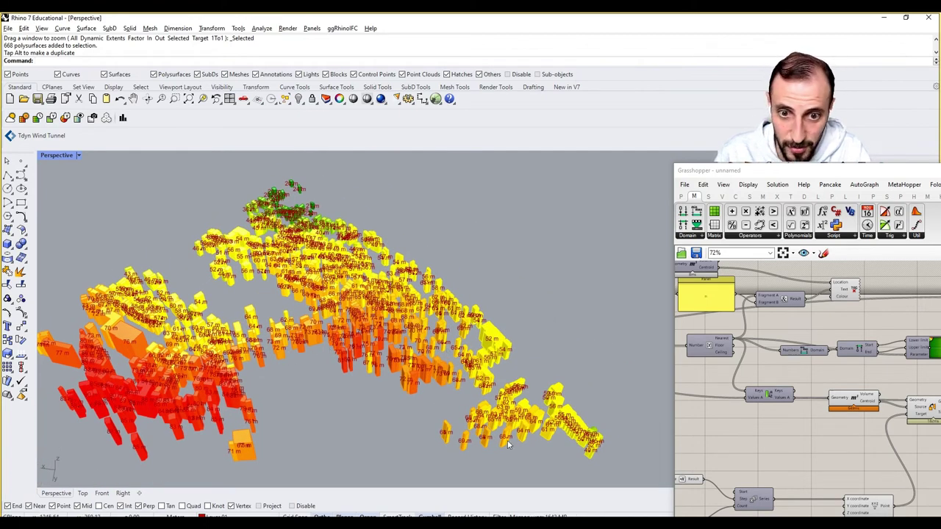
{"action": "right_click_drag", "start_coordinate": [413, 427], "coordinate": [425, 392]}
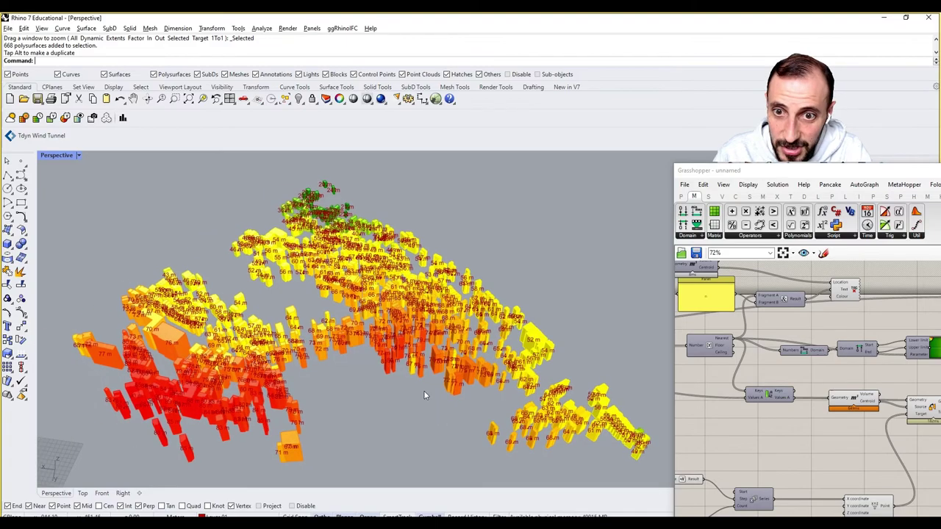
{"action": "right_click_drag", "start_coordinate": [349, 279], "coordinate": [453, 319]}
{"action": "scroll", "coordinate": [394, 350], "scroll_direction": "up", "scroll_amount": 3}
{"action": "mouse_move", "coordinate": [394, 350]}
{"action": "right_mouse_down"}
{"action": "mouse_move", "coordinate": [452, 308]}
{"action": "mouse_move", "coordinate": [361, 361]}
{"action": "mouse_move", "coordinate": [380, 343]}
{"action": "right_mouse_up"}
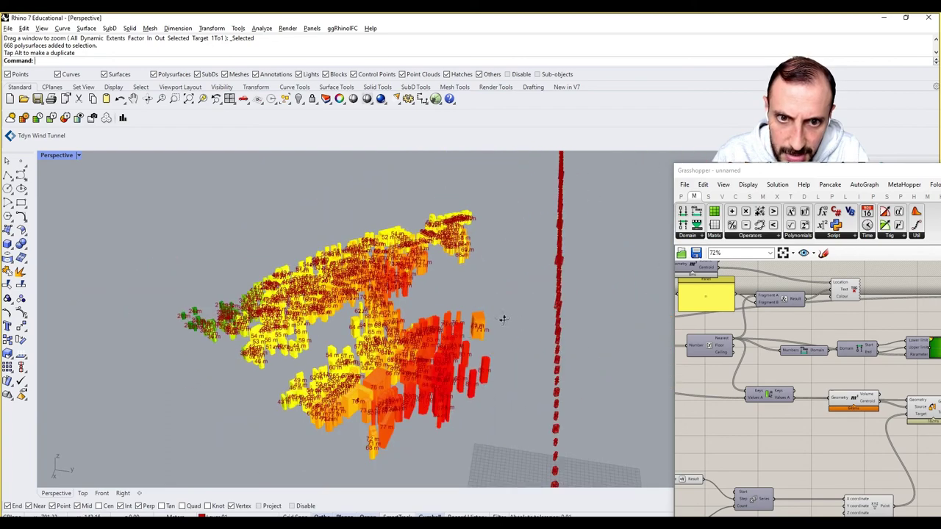
{"action": "right_click_drag", "start_coordinate": [503, 319], "coordinate": [473, 324]}
{"action": "scroll", "coordinate": [792, 384], "scroll_direction": "down", "scroll_amount": 3}
{"action": "scroll", "coordinate": [809, 383], "scroll_direction": "up", "scroll_amount": 1}
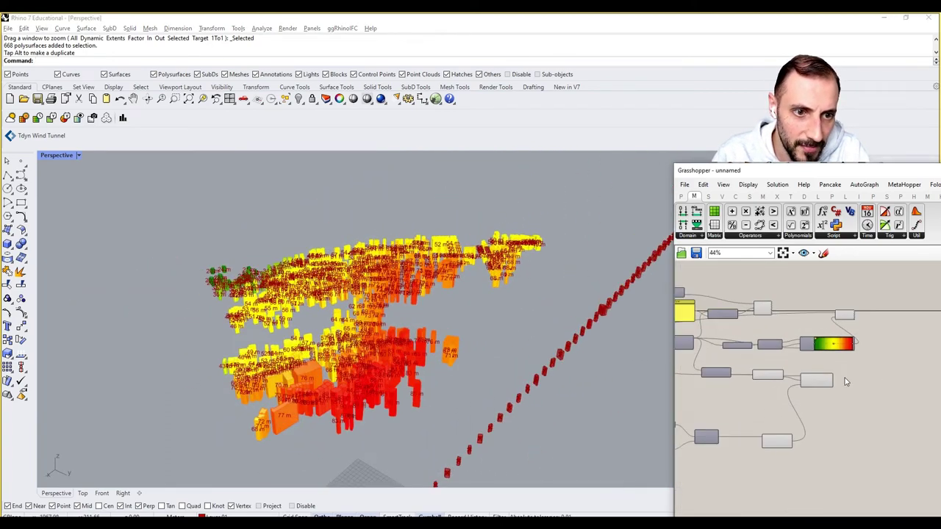
{"action": "scroll", "coordinate": [845, 372], "scroll_direction": "up", "scroll_amount": 2}
{"action": "right_click_drag", "start_coordinate": [556, 395], "coordinate": [450, 381]}
{"action": "scroll", "coordinate": [487, 346], "scroll_direction": "down", "scroll_amount": 5}
{"action": "right_click_drag", "start_coordinate": [487, 346], "coordinate": [402, 394]}
{"action": "scroll", "coordinate": [376, 398], "scroll_direction": "up", "scroll_amount": 5}
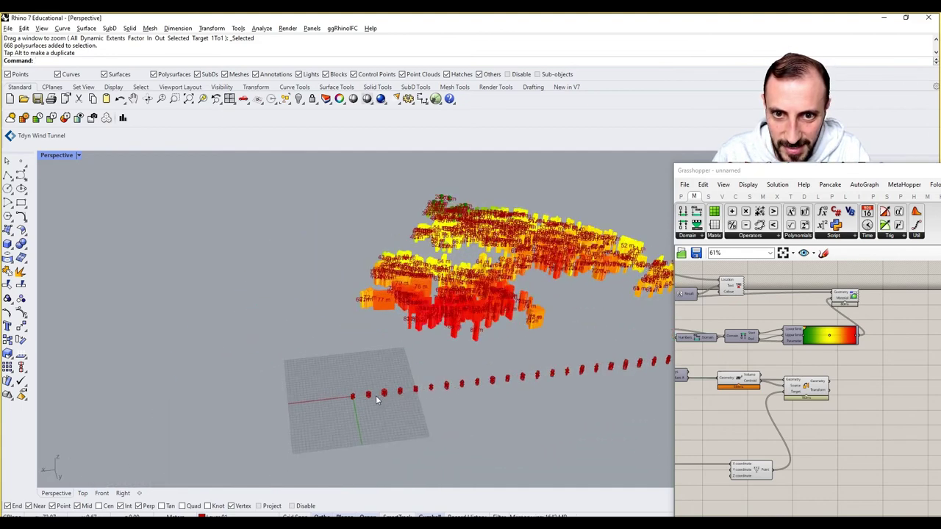
{"action": "scroll", "coordinate": [376, 396], "scroll_direction": "up", "scroll_amount": 2}
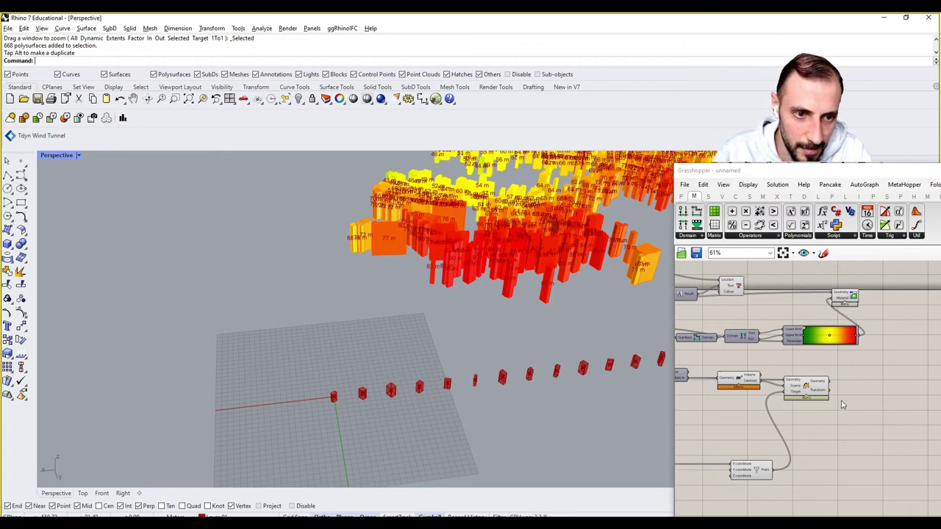
Move the Orient, Volume and Sort List components lower on the canvas, away from the gradient components.
{"action": "left_click", "coordinate": [873, 385]}
{"action": "right_click_drag", "start_coordinate": [855, 390], "coordinate": [891, 383]}
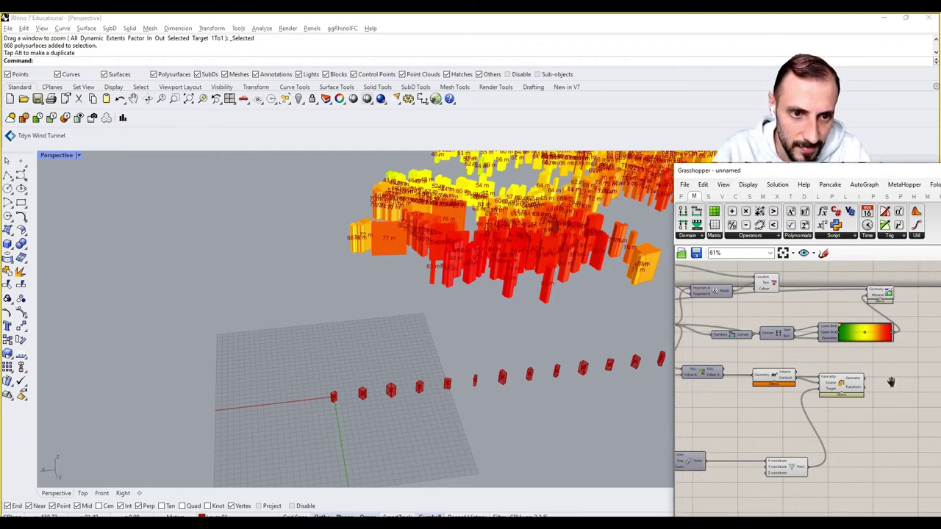
{"action": "scroll", "coordinate": [894, 384], "scroll_direction": "down", "scroll_amount": 2}
{"action": "right_click_drag", "start_coordinate": [792, 361], "coordinate": [819, 358]}
{"action": "scroll", "coordinate": [741, 340], "scroll_direction": "up", "scroll_amount": 3}
{"action": "right_click_drag", "start_coordinate": [690, 351], "coordinate": [824, 358]}
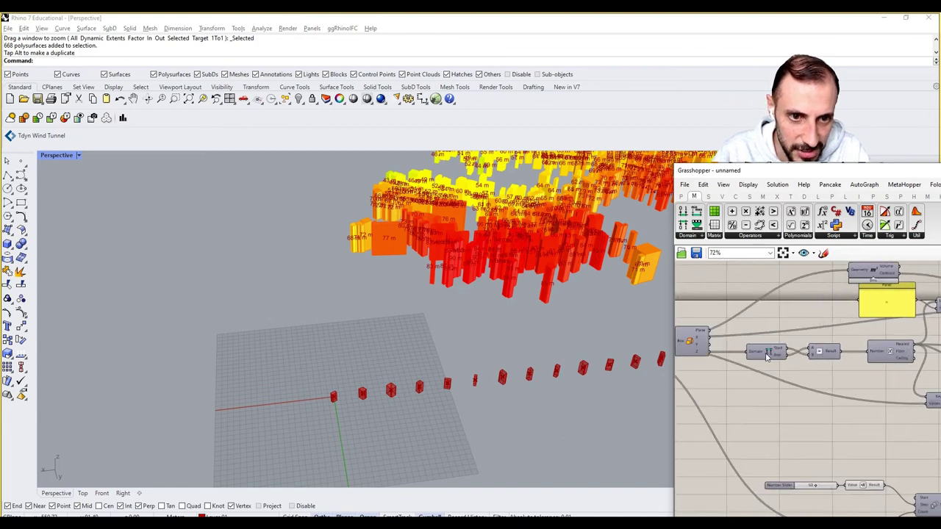
{"action": "right_click_drag", "start_coordinate": [766, 357], "coordinate": [826, 360]}
{"action": "scroll", "coordinate": [758, 355], "scroll_direction": "down", "scroll_amount": 4}
{"action": "right_click_drag", "start_coordinate": [910, 382], "coordinate": [797, 376]}
{"action": "scroll", "coordinate": [800, 374], "scroll_direction": "up", "scroll_amount": 4}
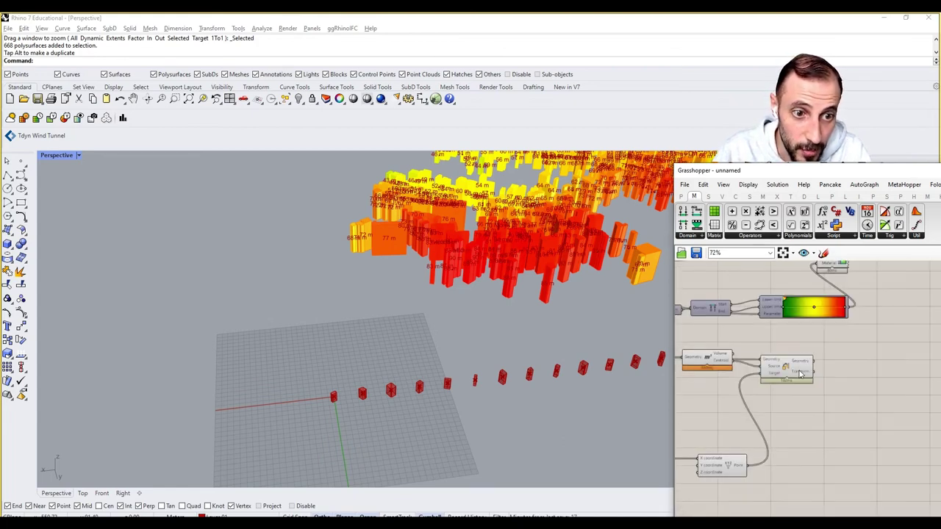
{"action": "left_click_drag", "start_coordinate": [800, 374], "coordinate": [839, 420]}
{"action": "right_click_drag", "start_coordinate": [794, 353], "coordinate": [908, 410]}
{"action": "left_click_drag", "start_coordinate": [817, 418], "coordinate": [815, 429]}
{"action": "mouse_move", "coordinate": [734, 410]}
{"action": "left_mouse_down"}
{"action": "mouse_move", "coordinate": [730, 423]}
{"action": "mouse_move", "coordinate": [744, 402]}
{"action": "mouse_move", "coordinate": [746, 418]}
{"action": "left_mouse_up"}
{"action": "left_click", "coordinate": [797, 404]}
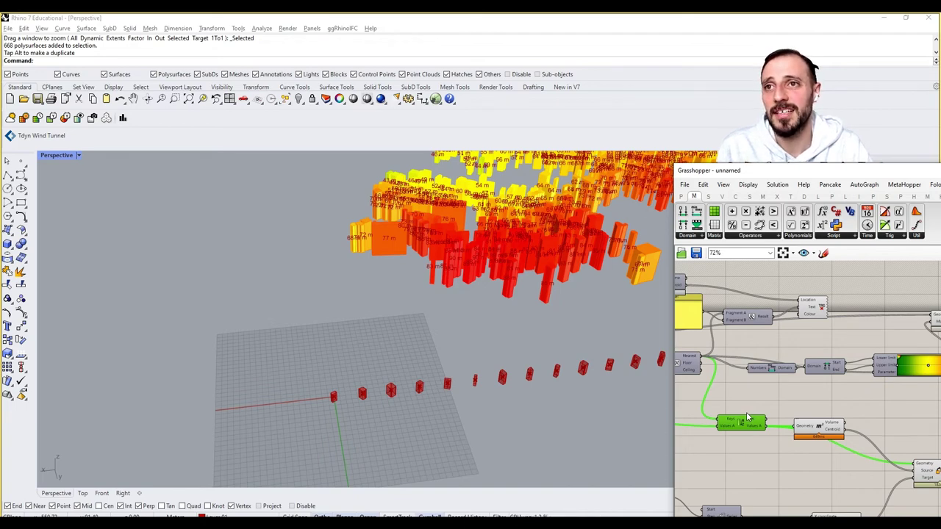
{"action": "scroll", "coordinate": [802, 419], "scroll_direction": "down", "scroll_amount": 3}
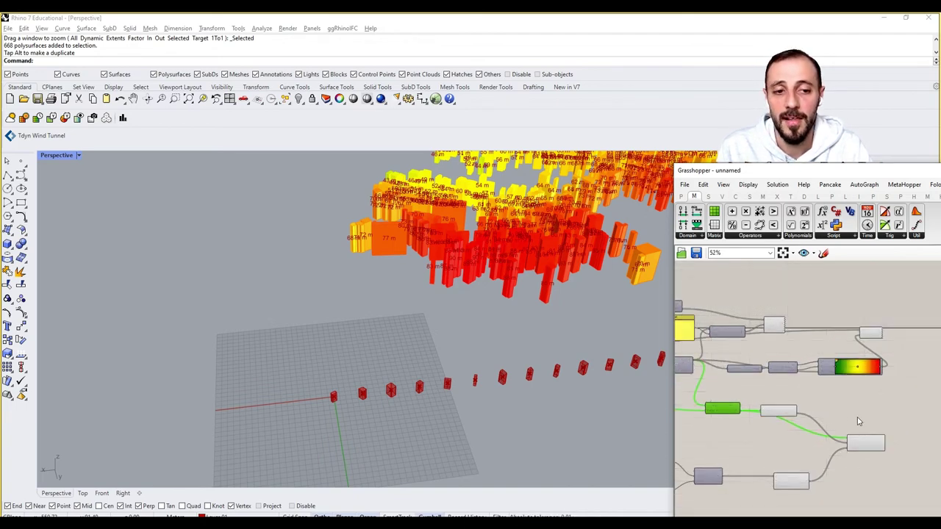
{"action": "left_click", "coordinate": [859, 422]}
Duplicate the height and colouring chain from Bounding Box through Gradient and Custom Preview, and place the copy beyond the Orient component.
{"action": "right_click_drag", "start_coordinate": [859, 422], "coordinate": [898, 408]}
{"action": "scroll", "coordinate": [887, 415], "scroll_direction": "down", "scroll_amount": 1}
{"action": "scroll", "coordinate": [698, 377], "scroll_direction": "up", "scroll_amount": 2}
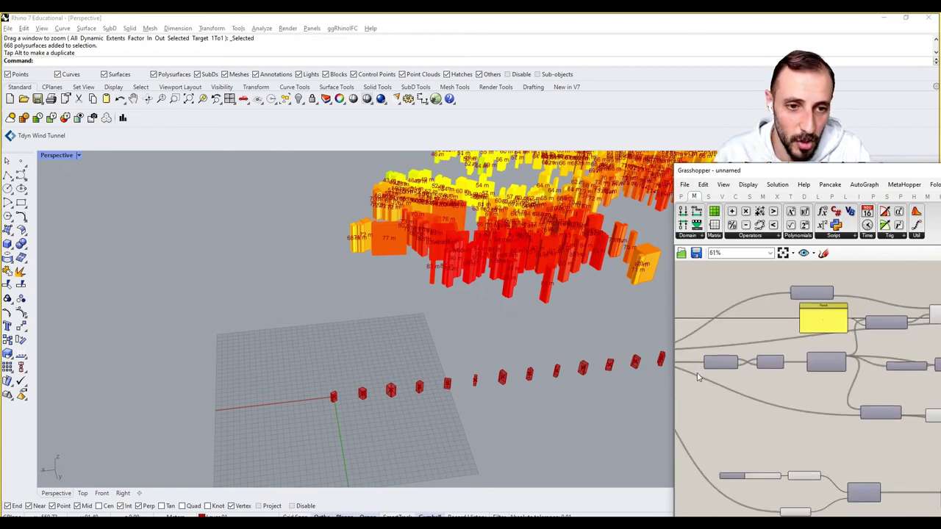
{"action": "scroll", "coordinate": [699, 377], "scroll_direction": "up", "scroll_amount": 2}
{"action": "left_click", "coordinate": [745, 368]}
{"action": "left_click", "coordinate": [798, 364], "text": "shift"}
{"action": "right_click_drag", "start_coordinate": [828, 372], "coordinate": [698, 358]}
{"action": "left_click", "coordinate": [746, 359], "text": "shift"}
{"action": "left_click", "coordinate": [800, 361], "text": "shift"}
{"action": "left_click", "coordinate": [859, 363], "text": "shift"}
{"action": "right_click_drag", "start_coordinate": [864, 364], "coordinate": [692, 356]}
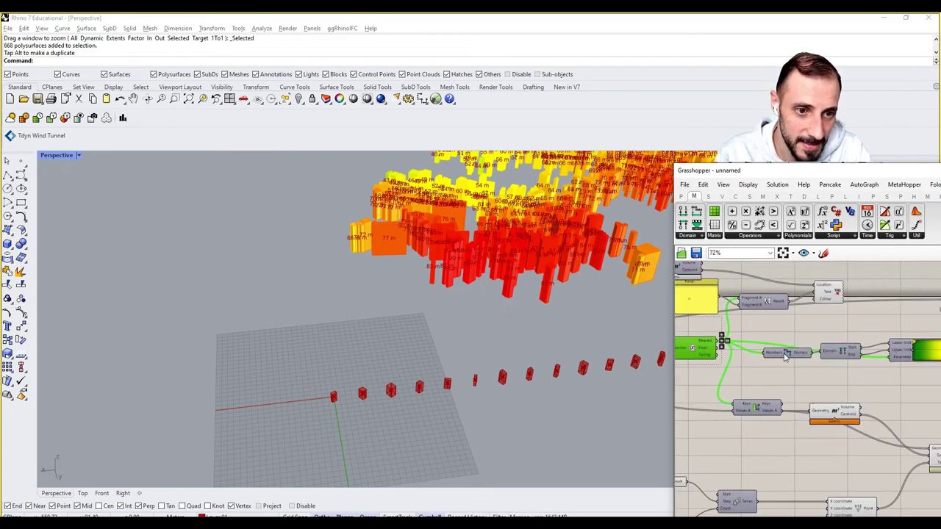
{"action": "left_click", "coordinate": [847, 357]}
{"action": "right_click_drag", "start_coordinate": [928, 359], "coordinate": [775, 364]}
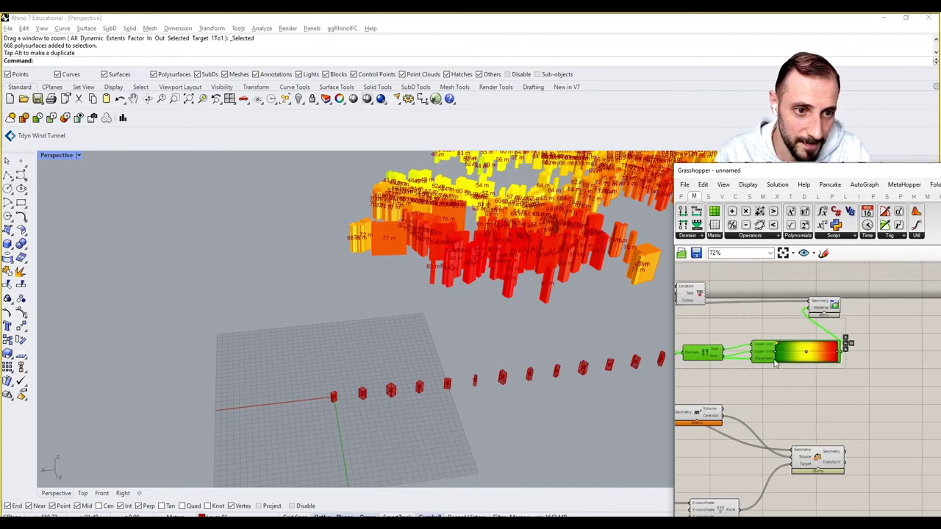
{"action": "left_click", "coordinate": [829, 314]}
{"action": "scroll", "coordinate": [838, 335], "scroll_direction": "down", "scroll_amount": 4}
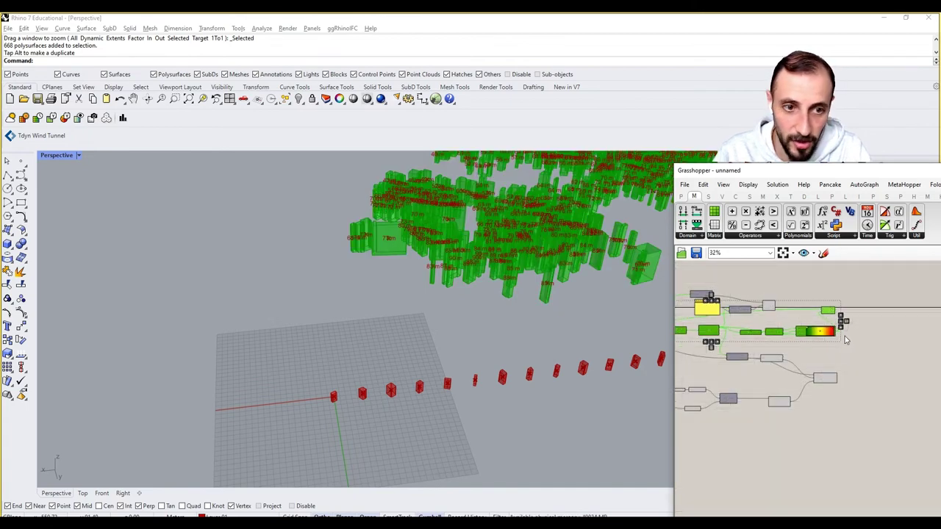
{"action": "key", "text": "ctrl+v"}
{"action": "left_click_drag", "start_coordinate": [830, 313], "coordinate": [939, 409]}
{"action": "right_click_drag", "start_coordinate": [892, 423], "coordinate": [845, 422]}
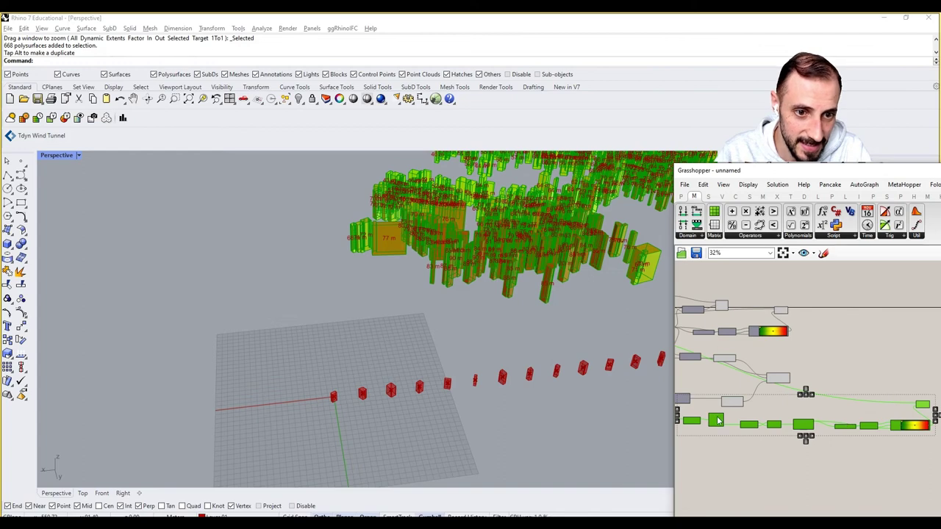
Connect Orient's Geometry output to the copied Bounding Box's Content and the copied Custom Preview's Geometry.
{"action": "scroll", "coordinate": [765, 367], "scroll_direction": "up", "scroll_amount": 4}
{"action": "left_click", "coordinate": [765, 366]}
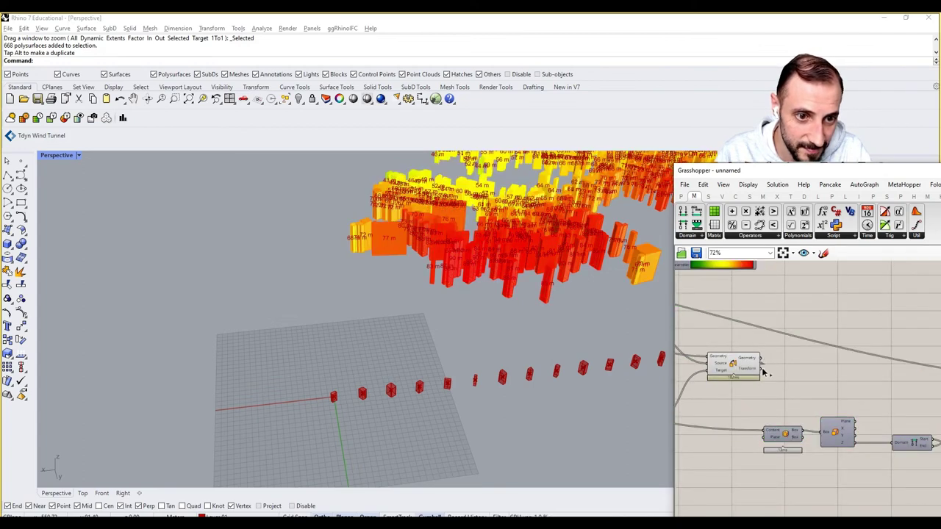
{"action": "left_click_drag", "start_coordinate": [762, 370], "coordinate": [766, 431]}
{"action": "right_click_drag", "start_coordinate": [825, 414], "coordinate": [757, 405]}
{"action": "scroll", "coordinate": [761, 405], "scroll_direction": "down", "scroll_amount": 3}
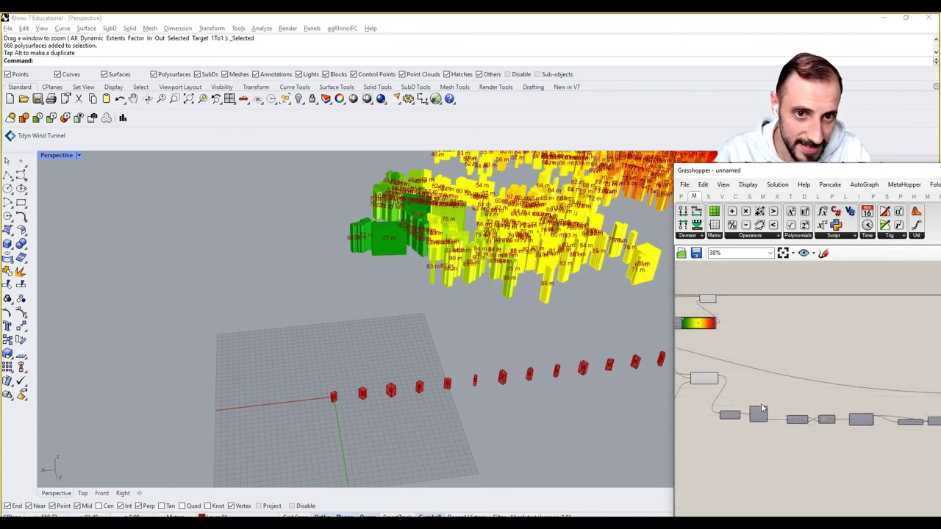
{"action": "scroll", "coordinate": [739, 378], "scroll_direction": "down", "scroll_amount": 1}
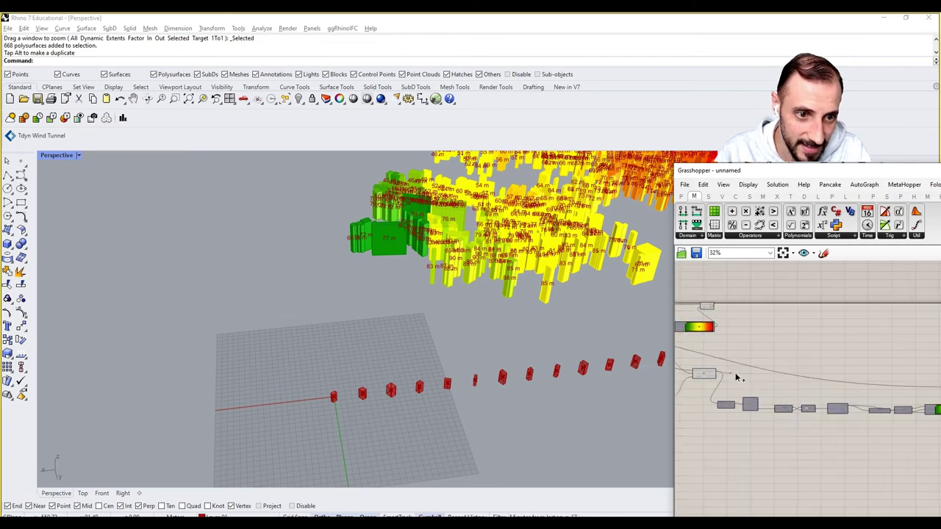
{"action": "left_click_drag", "start_coordinate": [735, 377], "coordinate": [888, 379]}
{"action": "scroll", "coordinate": [917, 396], "scroll_direction": "up", "scroll_amount": 4}
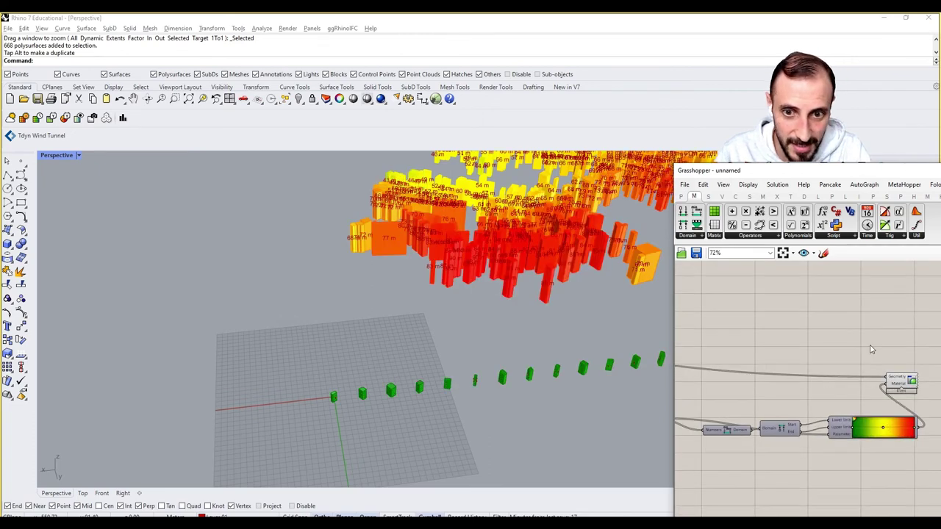
{"action": "right_click_drag", "start_coordinate": [550, 350], "coordinate": [358, 358]}
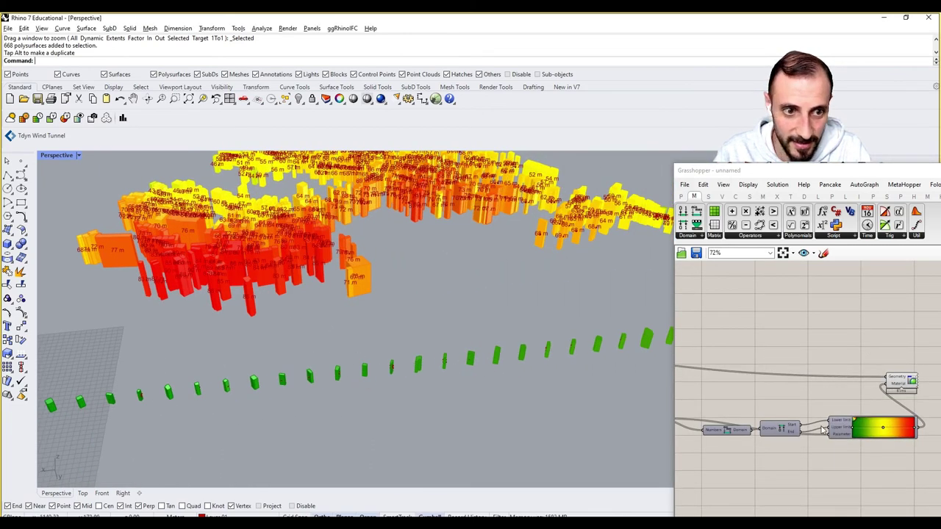
Examine the height colouring along the full row of oriented buildings, from the far end back to the grid origin.
{"action": "mouse_move", "coordinate": [632, 377]}
{"action": "right_mouse_down"}
{"action": "mouse_move", "coordinate": [508, 361]}
{"action": "mouse_move", "coordinate": [364, 367]}
{"action": "mouse_move", "coordinate": [479, 374]}
{"action": "mouse_move", "coordinate": [439, 315]}
{"action": "mouse_move", "coordinate": [620, 390]}
{"action": "mouse_move", "coordinate": [395, 311]}
{"action": "right_mouse_up"}
{"action": "right_click_drag", "start_coordinate": [440, 345], "coordinate": [416, 358], "text": "shift"}
{"action": "scroll", "coordinate": [535, 424], "scroll_direction": "down", "scroll_amount": 3}
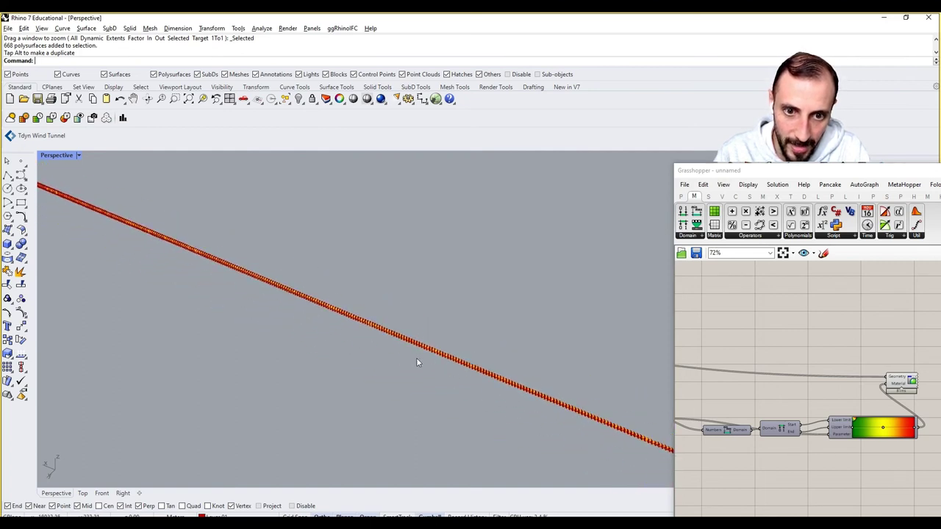
{"action": "scroll", "coordinate": [416, 357], "scroll_direction": "down", "scroll_amount": 7}
{"action": "scroll", "coordinate": [546, 390], "scroll_direction": "down", "scroll_amount": 6}
{"action": "right_click_drag", "start_coordinate": [546, 393], "coordinate": [481, 370], "text": "shift"}
{"action": "scroll", "coordinate": [550, 404], "scroll_direction": "up", "scroll_amount": 6}
{"action": "mouse_move", "coordinate": [550, 405]}
{"action": "left_mouse_down"}
{"action": "mouse_move", "coordinate": [595, 439]}
{"action": "mouse_move", "coordinate": [451, 381]}
{"action": "left_mouse_up"}
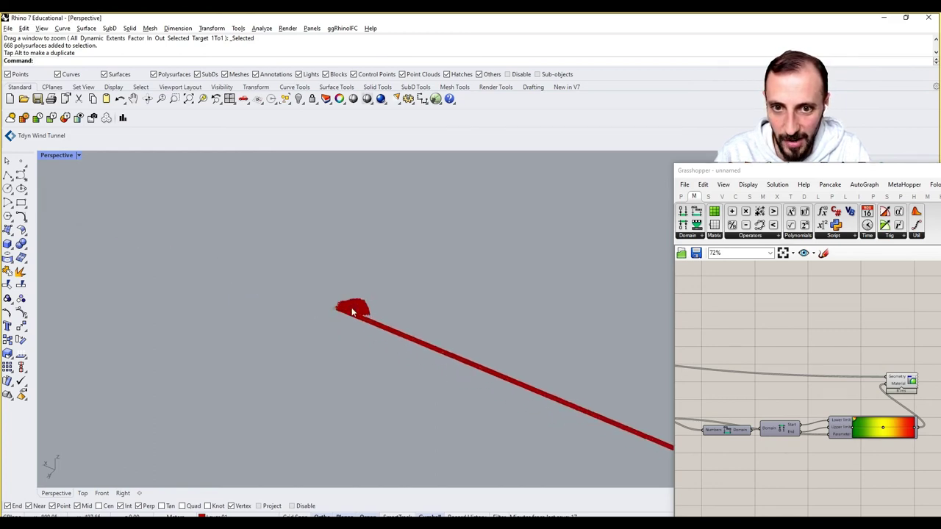
{"action": "scroll", "coordinate": [346, 315], "scroll_direction": "up", "scroll_amount": 20}
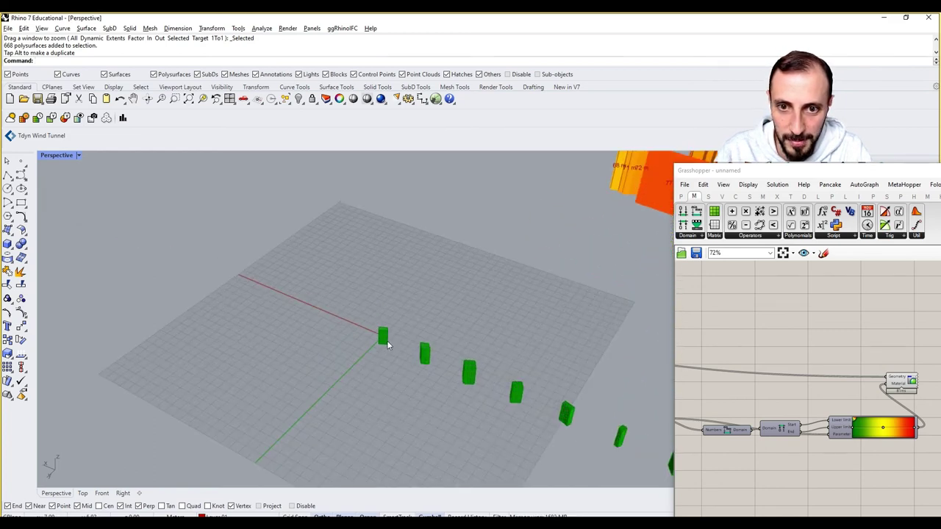
Move the List Length component farther from the Series component, beneath the number slider.
{"action": "right_click_drag", "start_coordinate": [747, 374], "coordinate": [857, 353]}
{"action": "scroll", "coordinate": [856, 353], "scroll_direction": "down", "scroll_amount": 5}
{"action": "right_click_drag", "start_coordinate": [691, 347], "coordinate": [783, 355]}
{"action": "scroll", "coordinate": [809, 352], "scroll_direction": "up", "scroll_amount": 5}
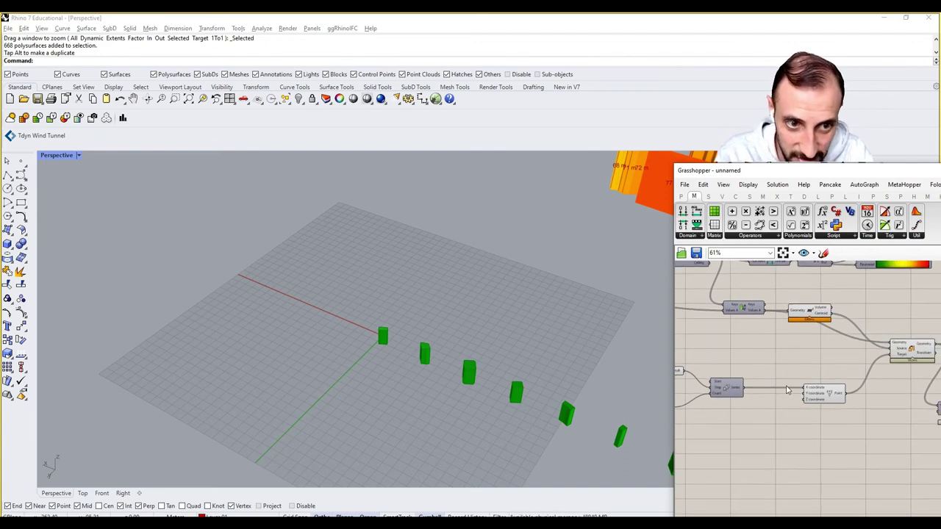
{"action": "right_click_drag", "start_coordinate": [799, 400], "coordinate": [825, 397]}
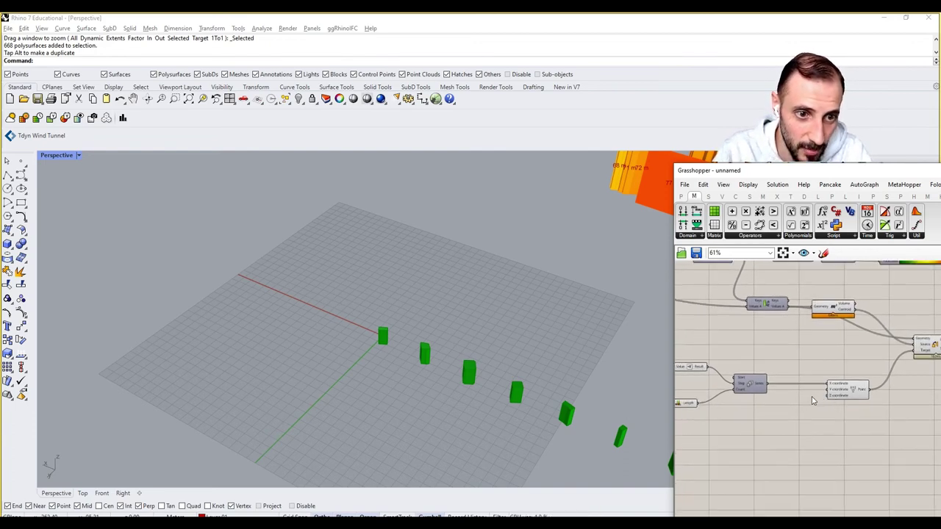
{"action": "mouse_move", "coordinate": [737, 397]}
{"action": "right_mouse_down"}
{"action": "mouse_move", "coordinate": [786, 400]}
{"action": "mouse_move", "coordinate": [803, 389]}
{"action": "right_mouse_up"}
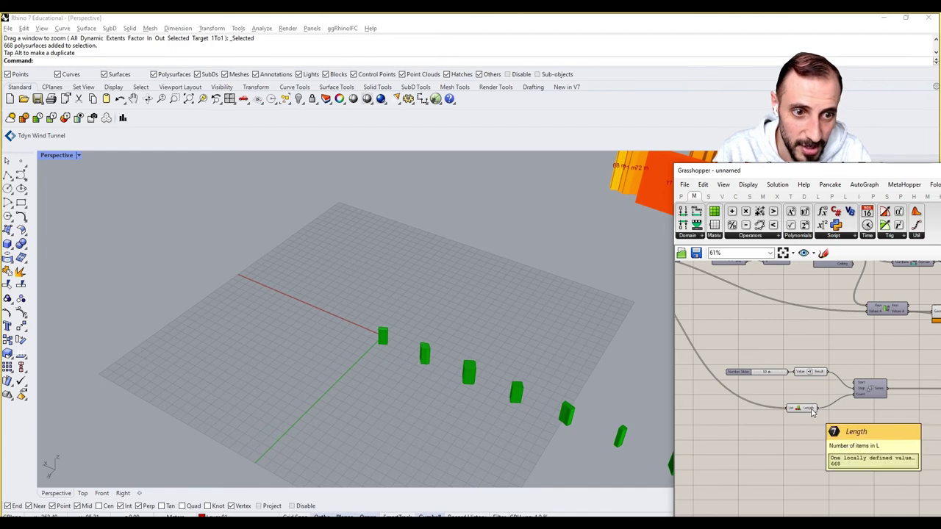
{"action": "left_click_drag", "start_coordinate": [812, 412], "coordinate": [783, 406]}
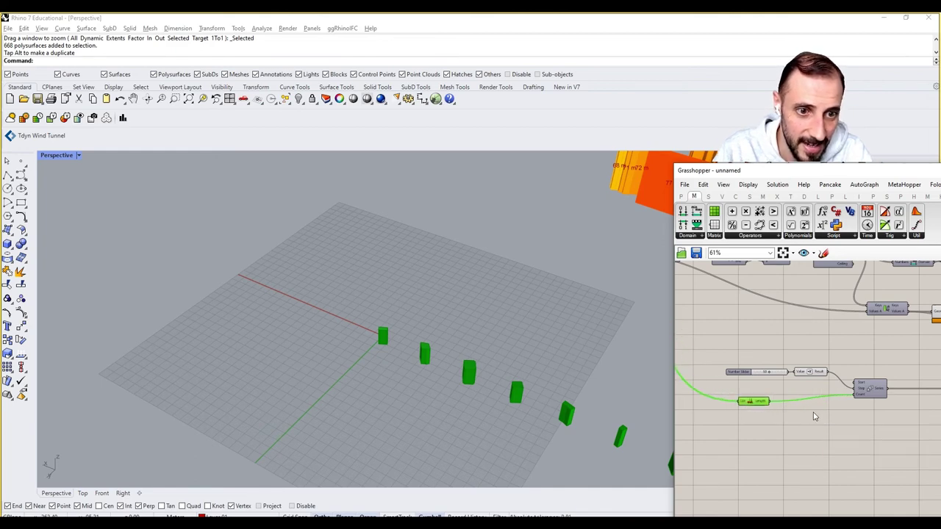
Review the definition from the Series and Orient components through the copied gradient chain and back to the original gradient.
{"action": "right_click_drag", "start_coordinate": [814, 417], "coordinate": [703, 395]}
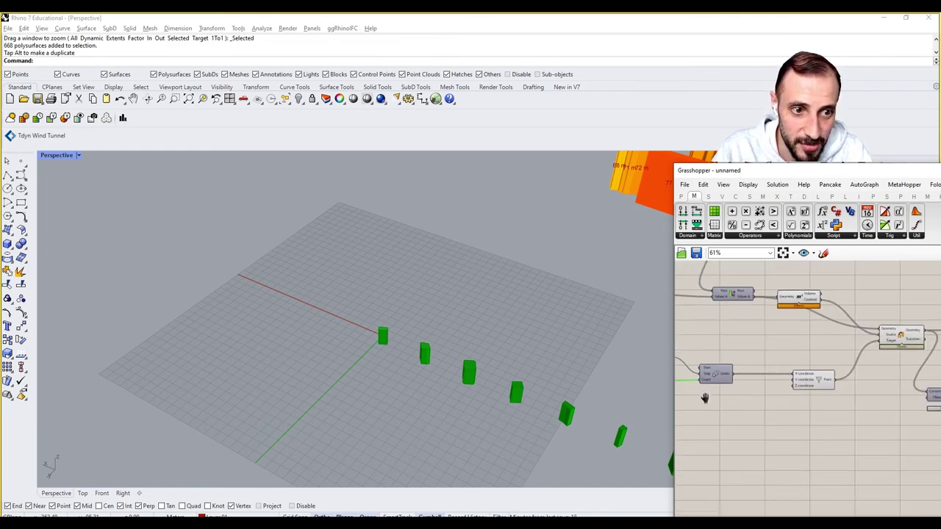
{"action": "right_click_drag", "start_coordinate": [809, 399], "coordinate": [766, 397]}
{"action": "scroll", "coordinate": [775, 401], "scroll_direction": "down", "scroll_amount": 5}
{"action": "right_click_drag", "start_coordinate": [868, 392], "coordinate": [776, 395]}
{"action": "scroll", "coordinate": [890, 395], "scroll_direction": "up", "scroll_amount": 1}
{"action": "right_click_drag", "start_coordinate": [898, 393], "coordinate": [879, 396]}
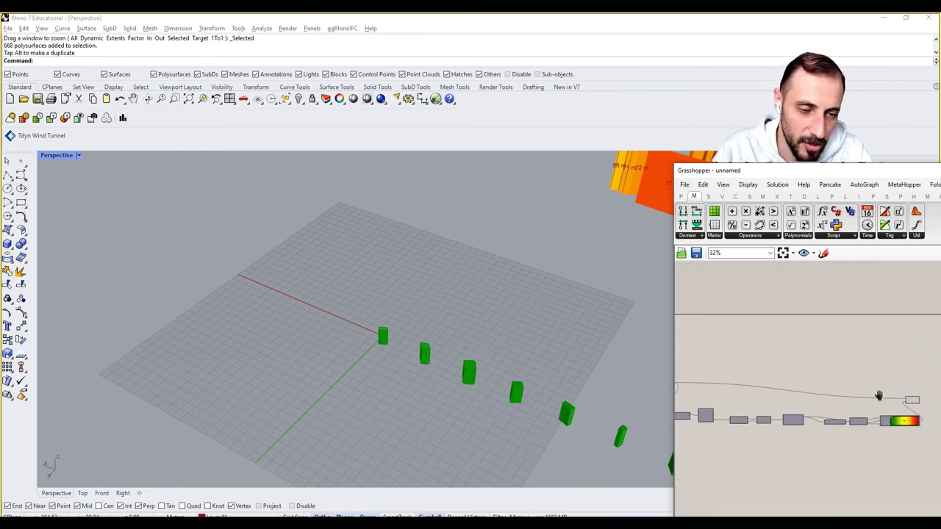
{"action": "right_click_drag", "start_coordinate": [766, 370], "coordinate": [864, 380]}
{"action": "scroll", "coordinate": [742, 353], "scroll_direction": "up", "scroll_amount": 3}
{"action": "right_click_drag", "start_coordinate": [776, 343], "coordinate": [914, 371]}
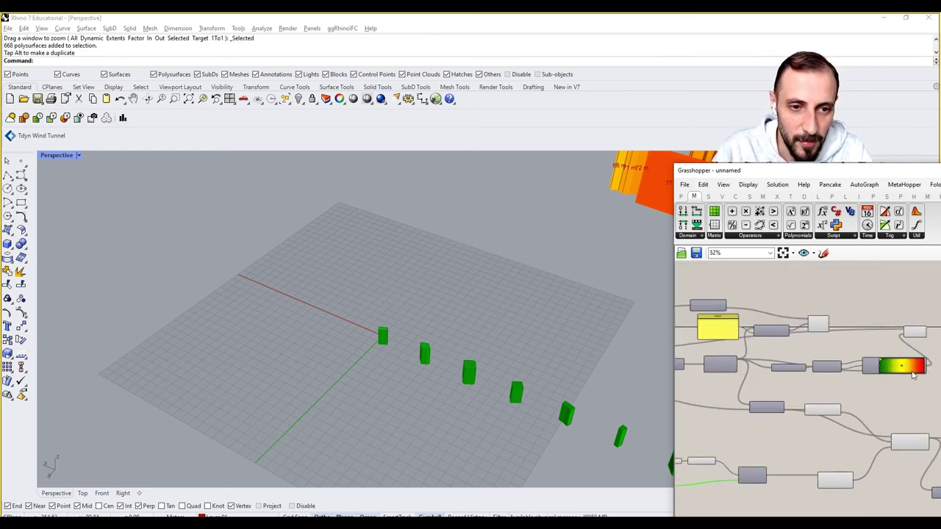
Compare the gradient colours of the original labelled buildings with those of the row of oriented buildings.
{"action": "scroll", "coordinate": [468, 338], "scroll_direction": "down", "scroll_amount": 10}
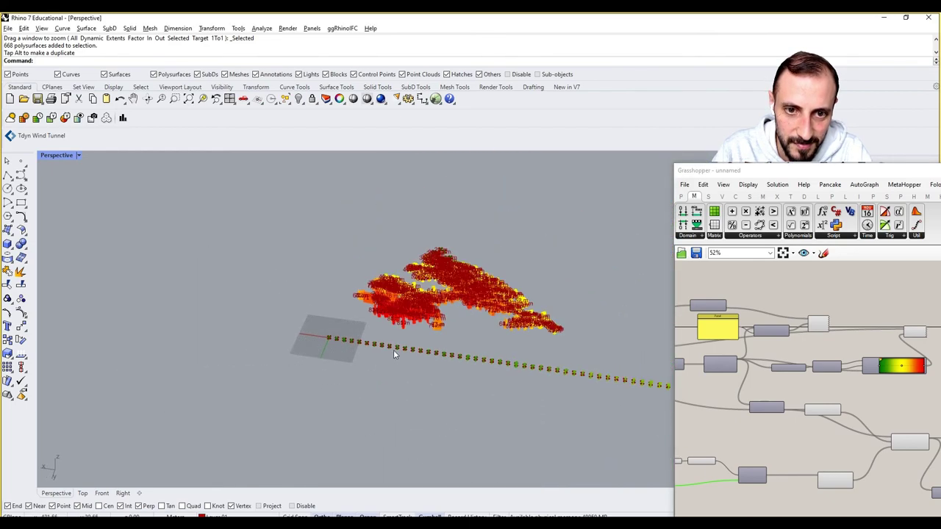
{"action": "right_click_drag", "start_coordinate": [434, 357], "coordinate": [355, 354]}
{"action": "right_click_drag", "start_coordinate": [472, 352], "coordinate": [356, 348], "text": "shift"}
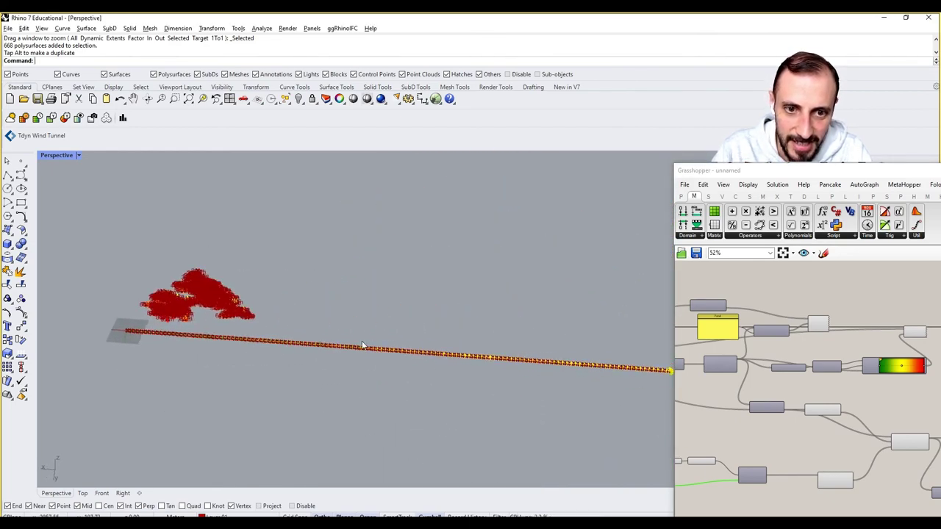
{"action": "scroll", "coordinate": [136, 298], "scroll_direction": "up", "scroll_amount": 10}
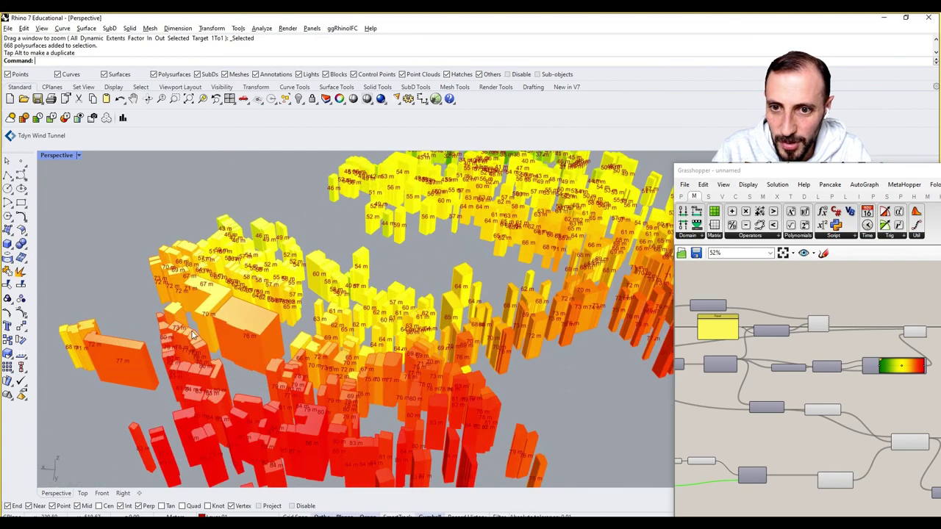
{"action": "scroll", "coordinate": [473, 341], "scroll_direction": "down", "scroll_amount": 10}
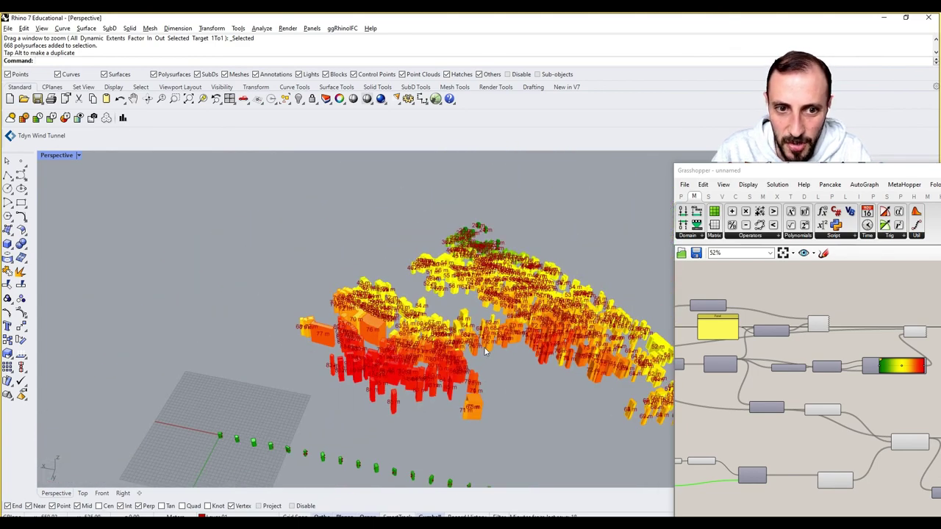
{"action": "right_click_drag", "start_coordinate": [463, 353], "coordinate": [420, 350]}
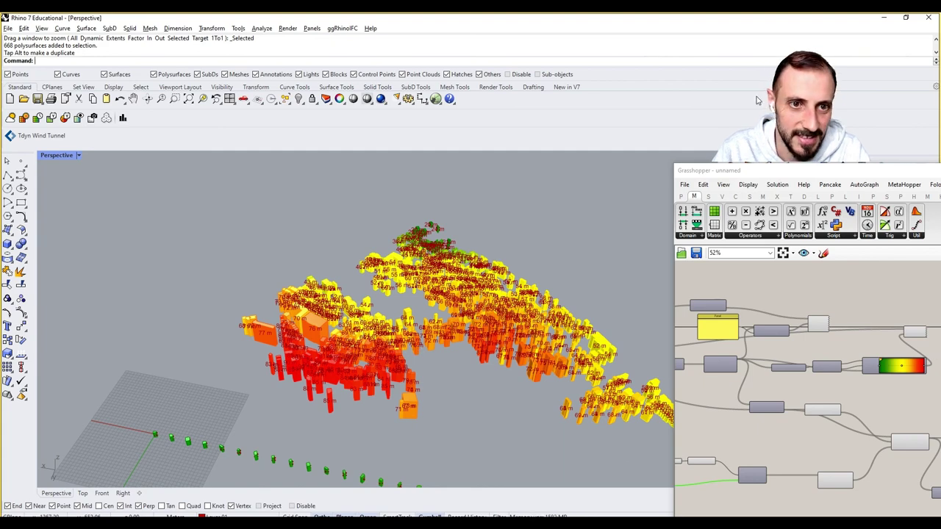
Move the Grasshopper window over the viewport to show the whole definition, then inspect its height label components up close.
{"action": "left_click_drag", "start_coordinate": [752, 177], "coordinate": [495, 97]}
{"action": "scroll", "coordinate": [748, 316], "scroll_direction": "down", "scroll_amount": 4}
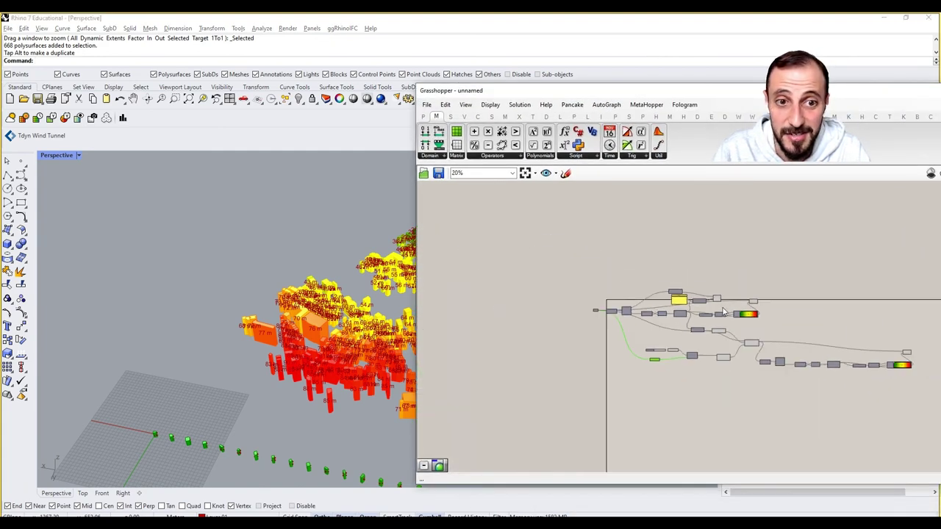
{"action": "scroll", "coordinate": [723, 312], "scroll_direction": "up", "scroll_amount": 6}
{"action": "left_click", "coordinate": [328, 524]}
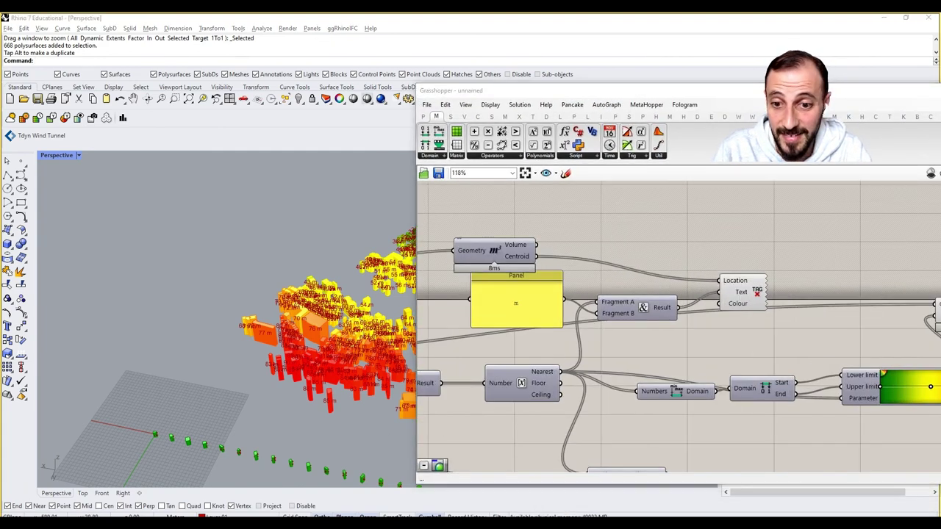